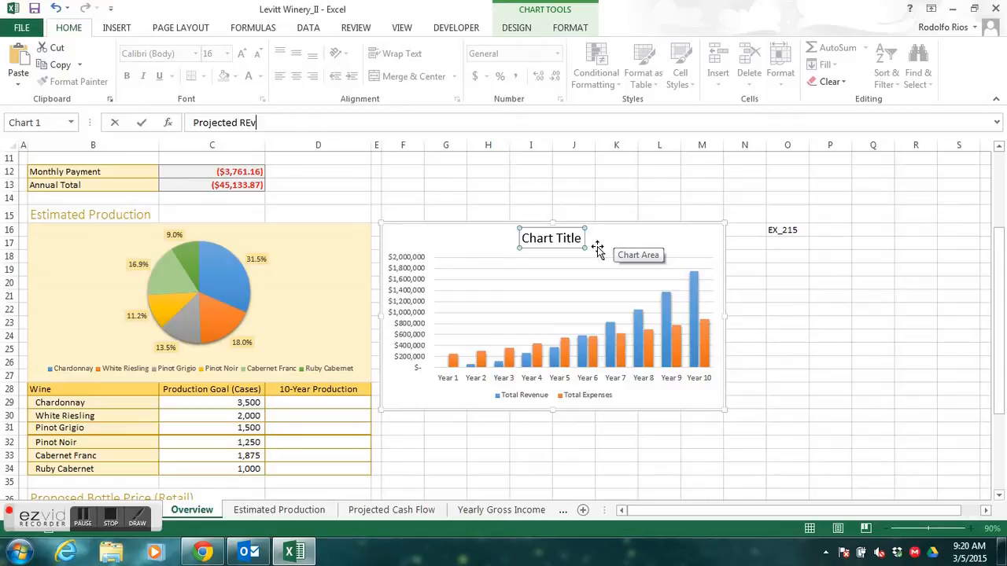
- Complete the column chart's title as "Projected Revenue and Expenses" and set its font to Calibri Light (Headings)
type("nses")
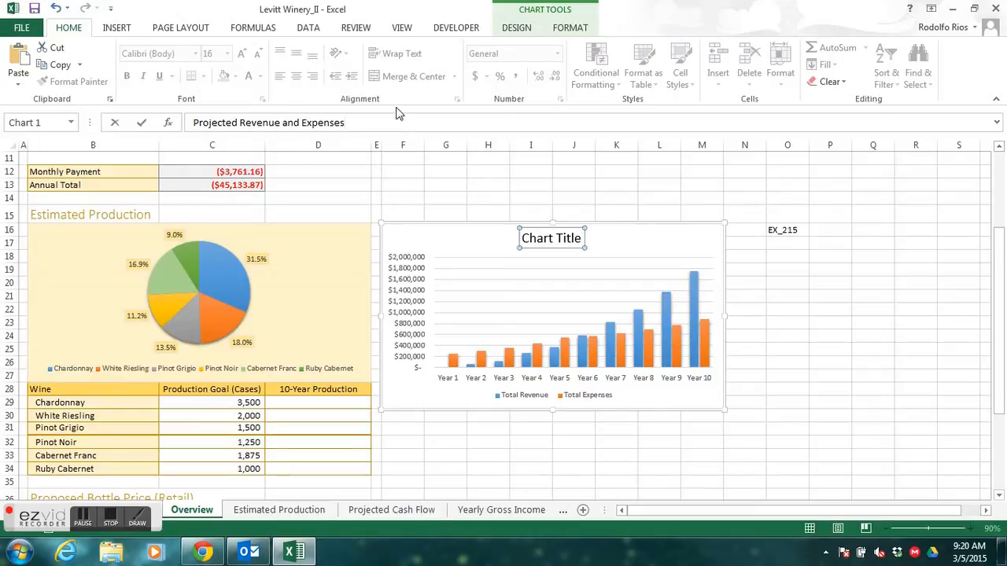
left_click(141, 124)
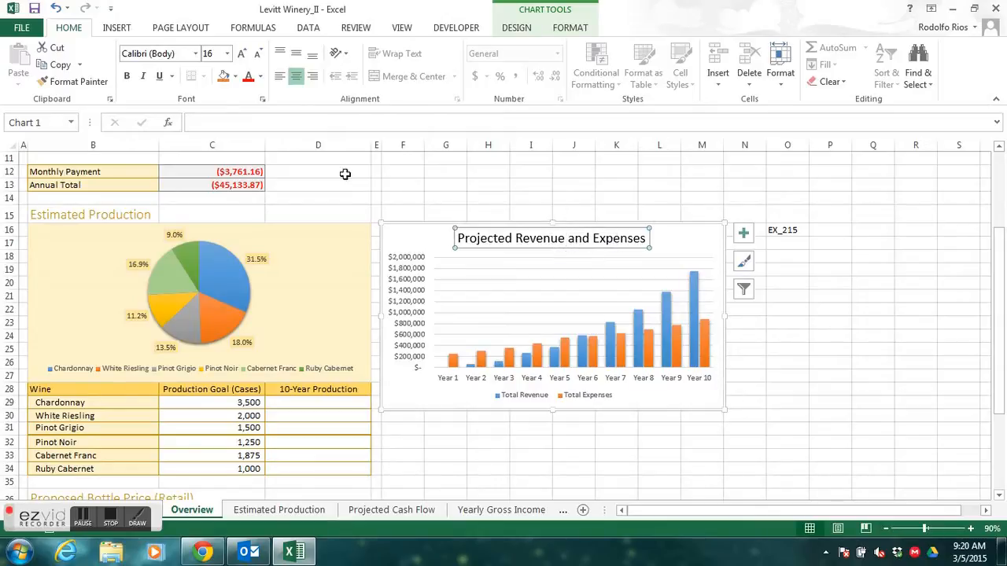
left_click(196, 56)
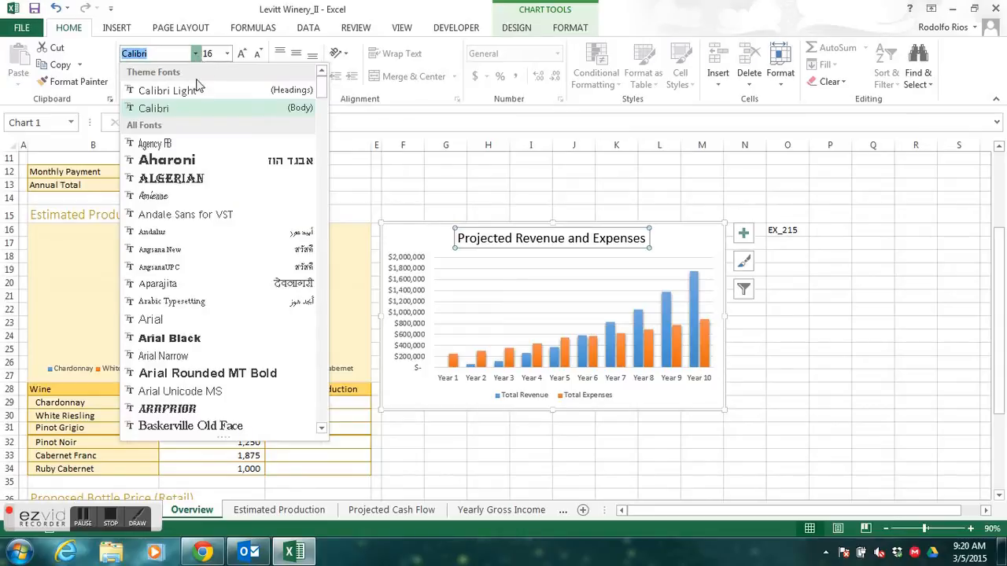
left_click(198, 92)
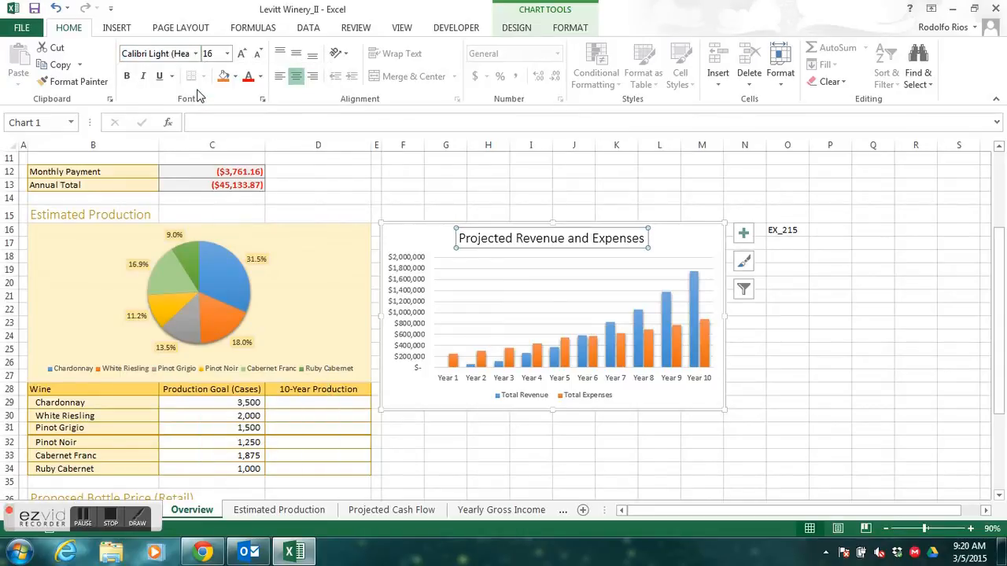
- Color the Projected Revenue and Expenses chart title with the theme color Blue, Accent 1
left_click(255, 75)
left_click(260, 76)
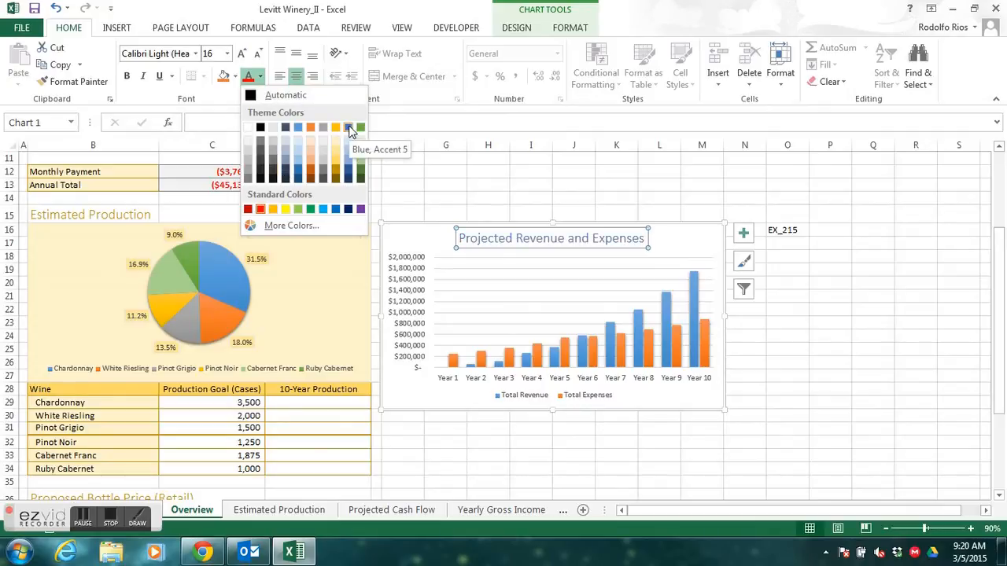
left_click(300, 128)
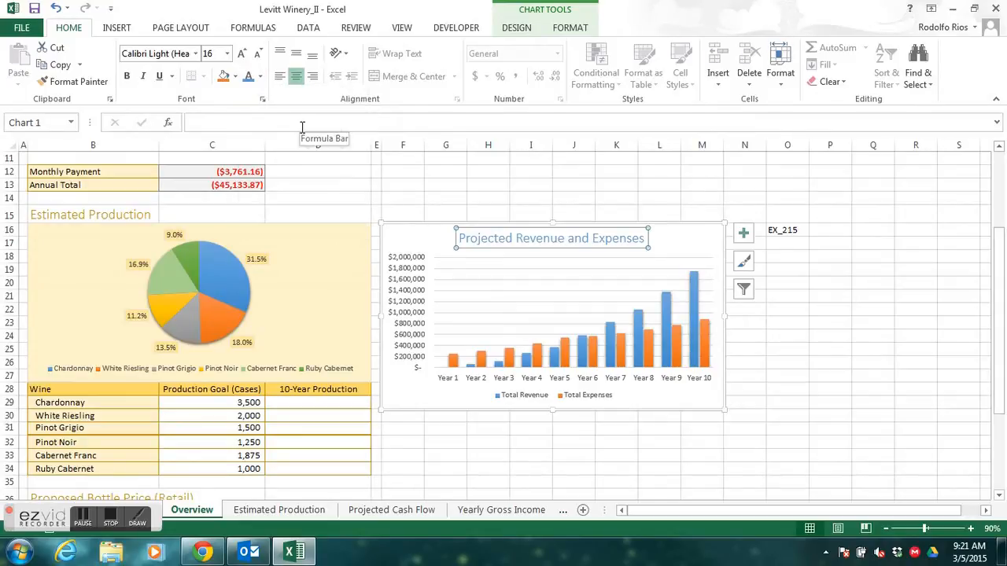
left_click(301, 124)
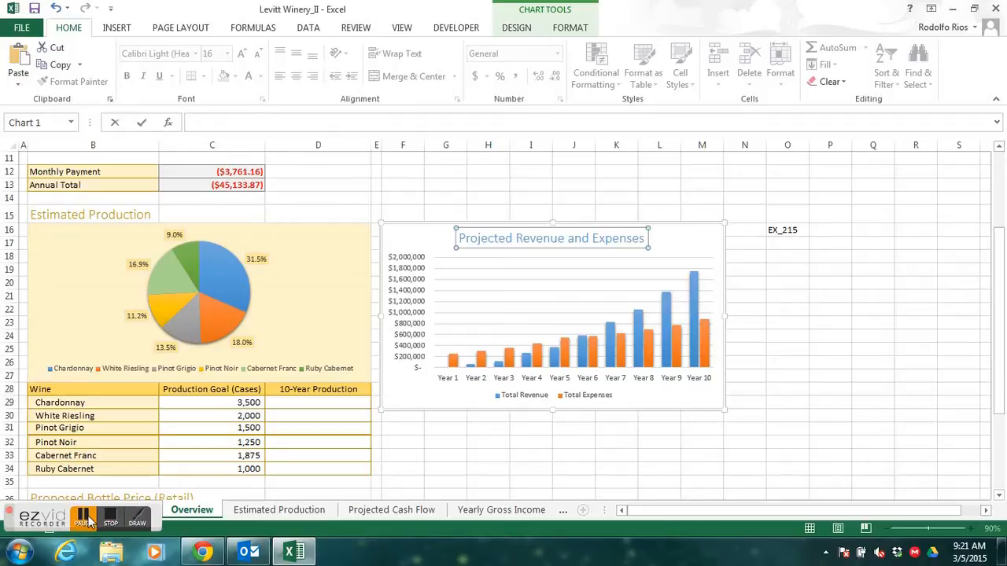
left_click(84, 518)
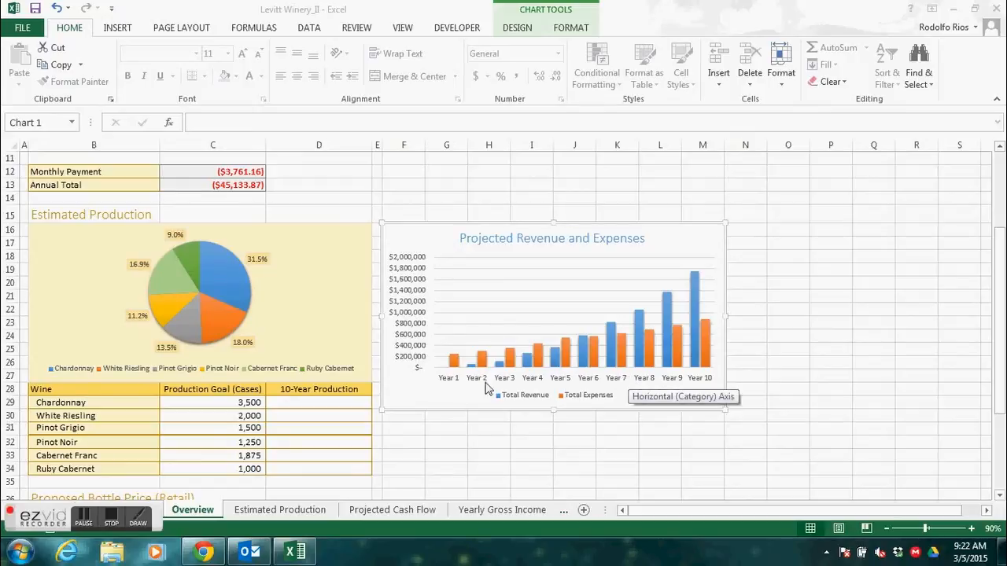
- Open the Projected Cash Flow worksheet
left_click(397, 514)
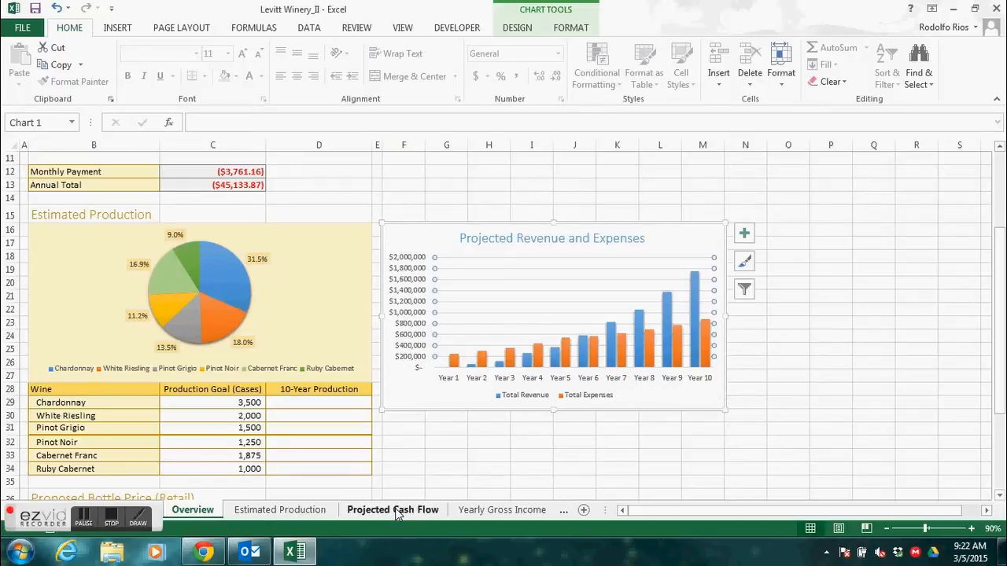
left_click(396, 510)
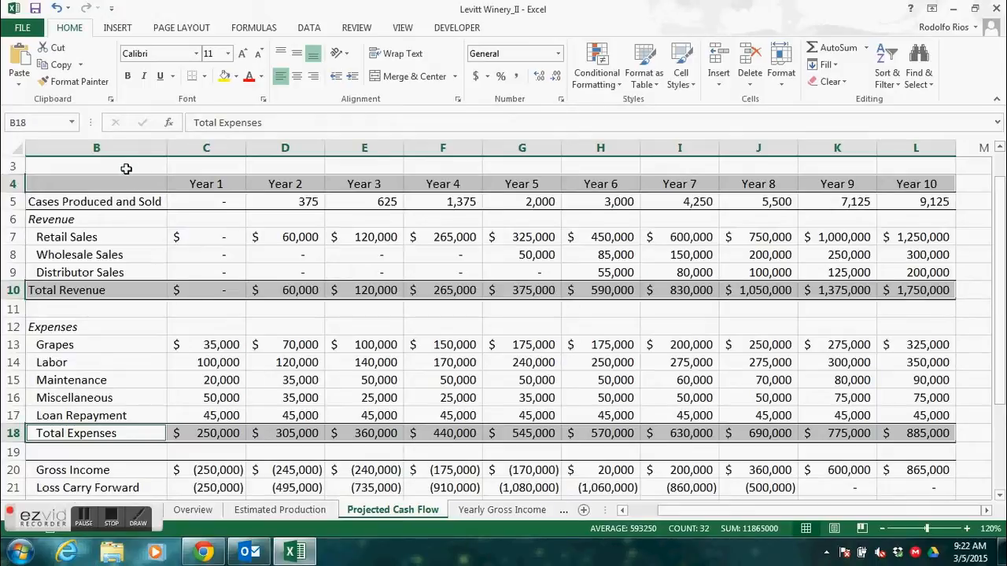
- Insert a 2-D stacked column chart from the year headings in row 4 and the Grapes expenses in row 13
left_click_drag(102, 184, 893, 184)
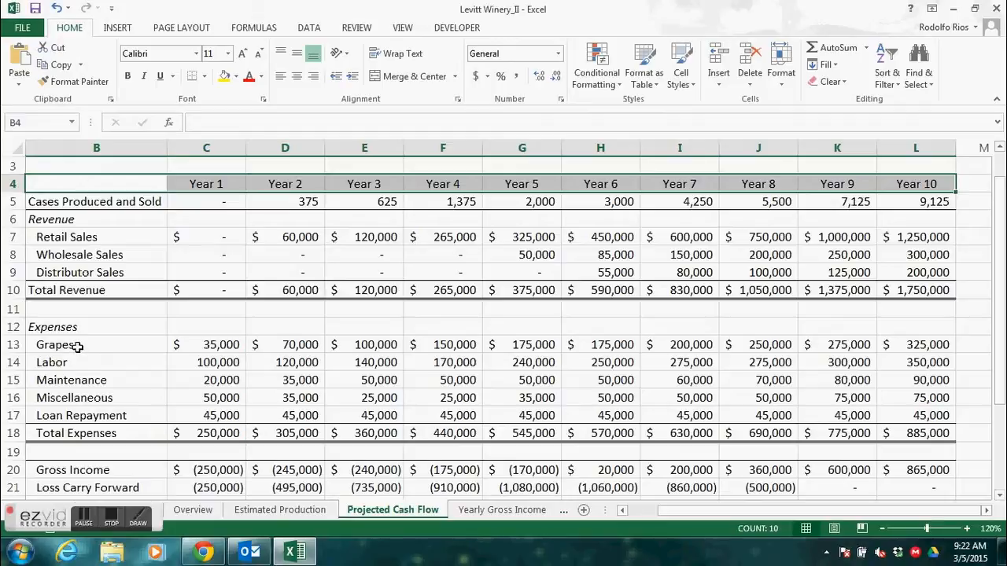
left_click_drag(77, 347, 898, 340)
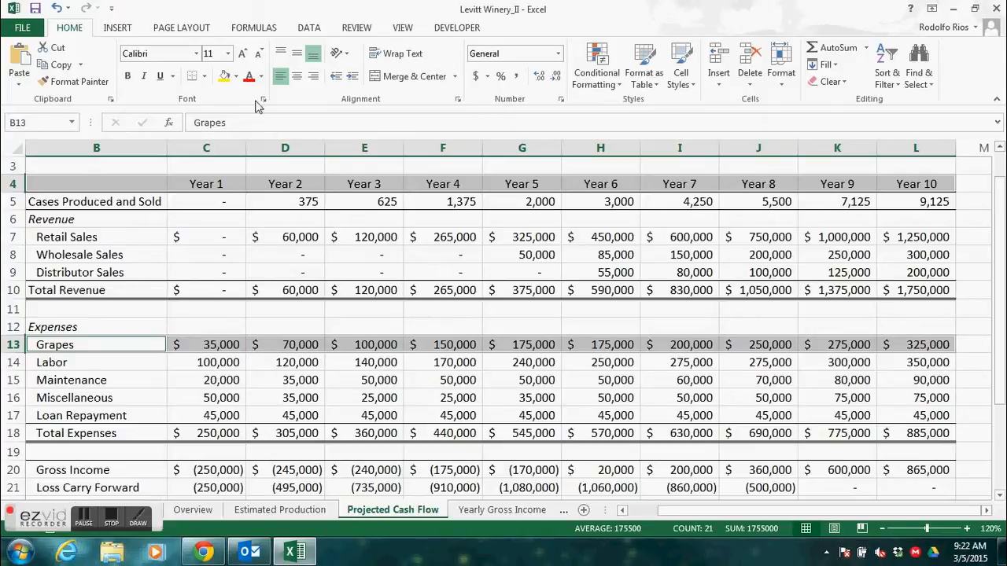
left_click(118, 28)
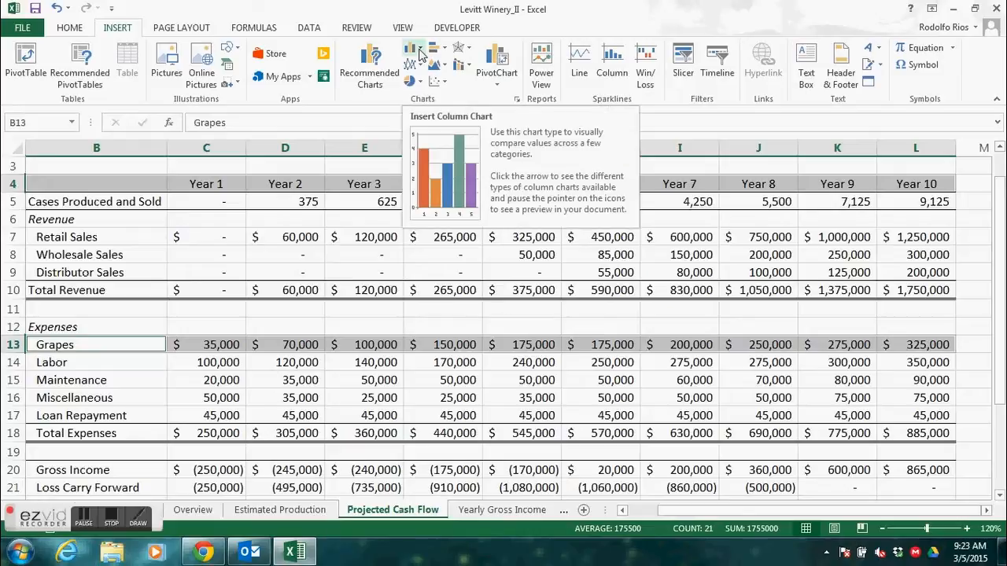
left_click(419, 52)
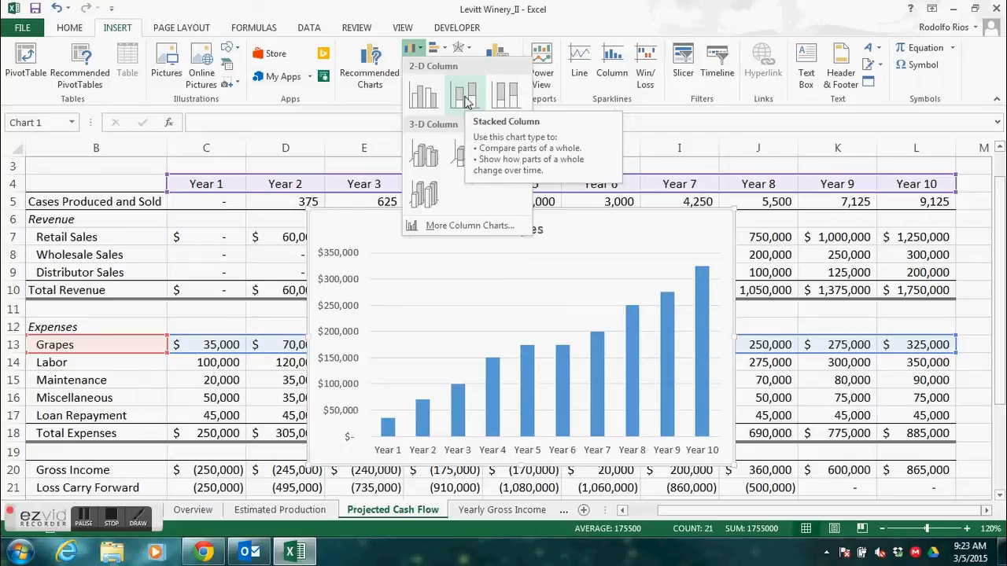
left_click(465, 96)
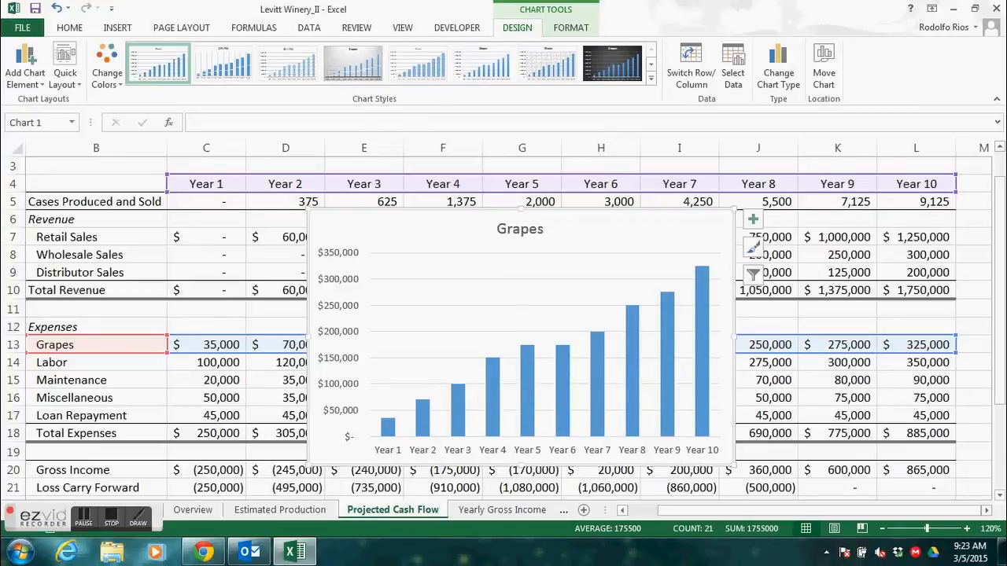
key("alt+Tab")
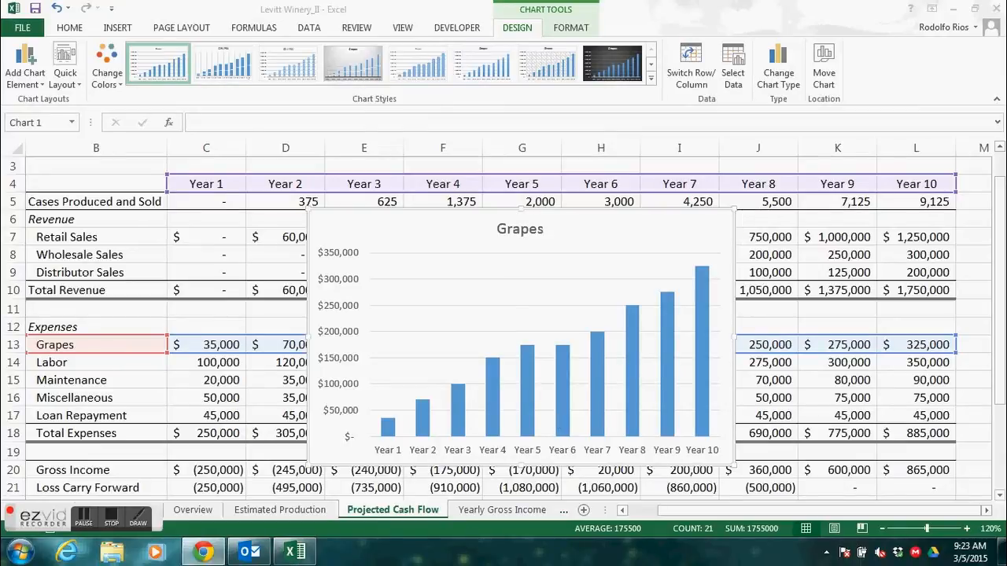
left_click(87, 523)
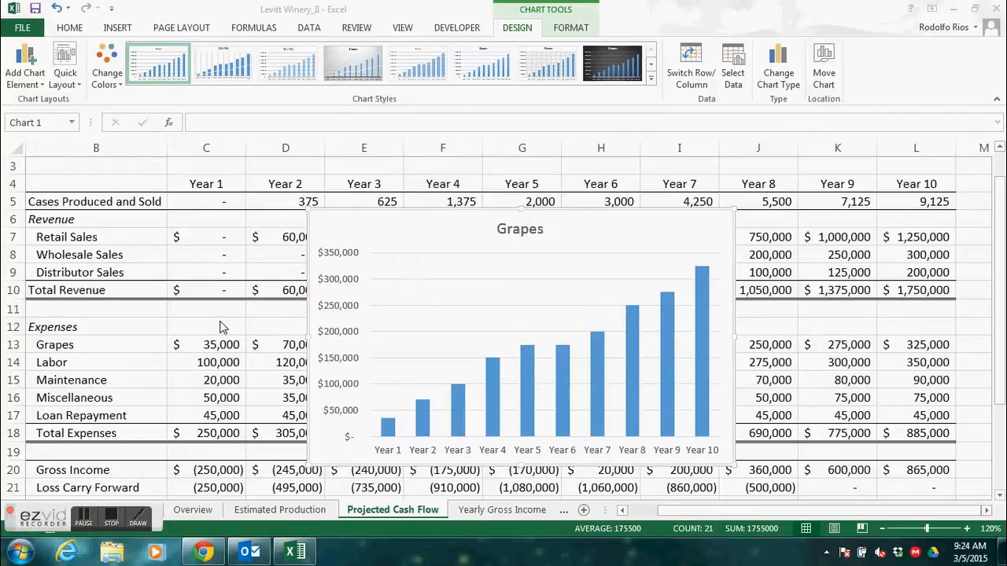
- Delete the Grapes chart from the Projected Cash Flow worksheet
left_click(586, 315)
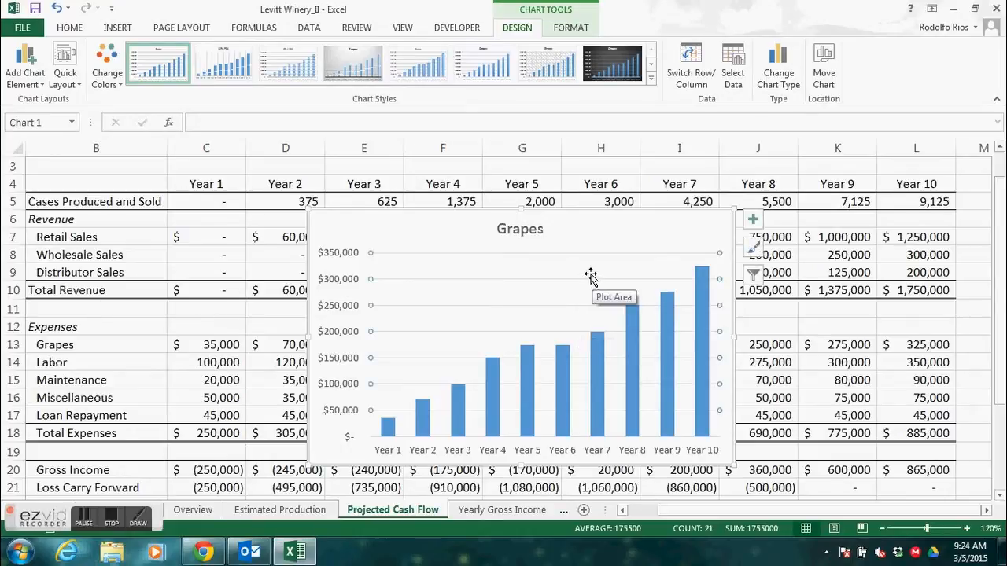
left_click(606, 213)
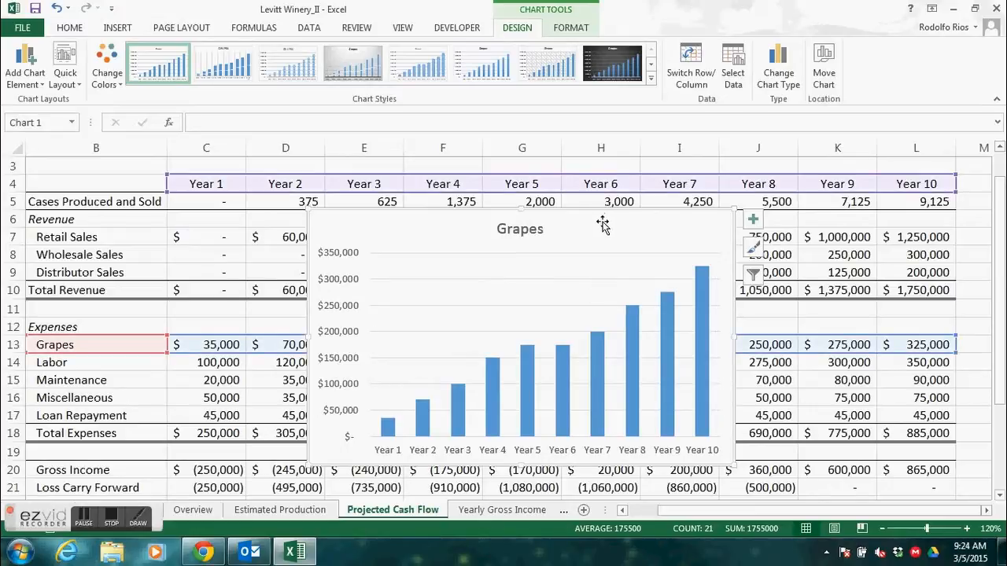
key("Delete")
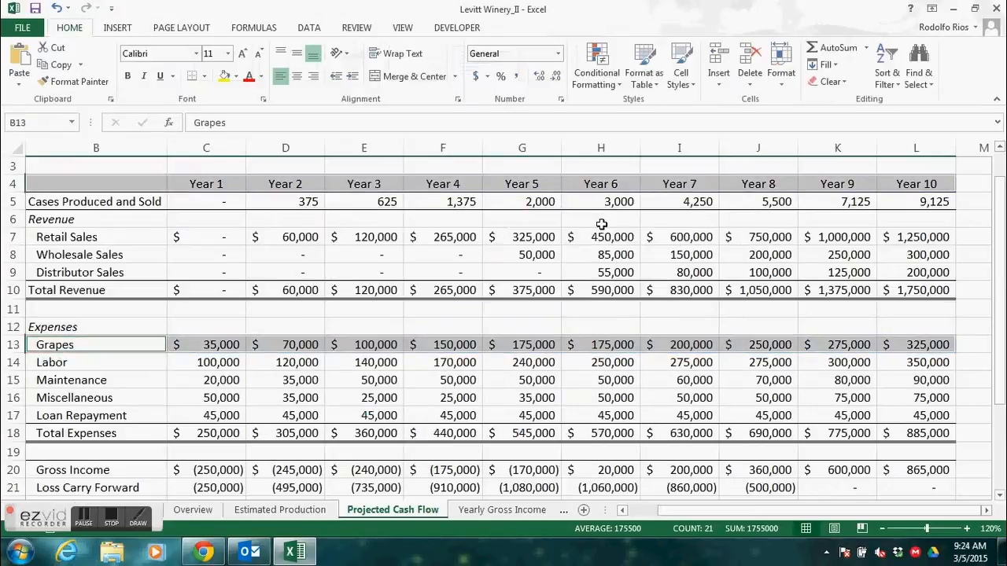
- Insert a 2-D stacked column chart of the expense rows from Grapes through Loan Repayment, range B13:L17
left_click(417, 220)
left_click_drag(76, 185, 893, 188)
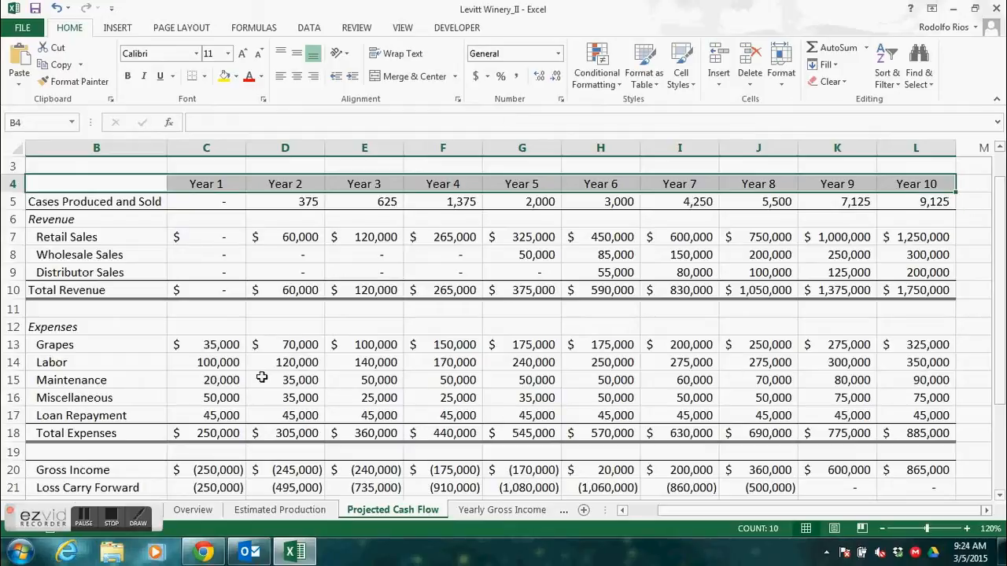
left_click(71, 326)
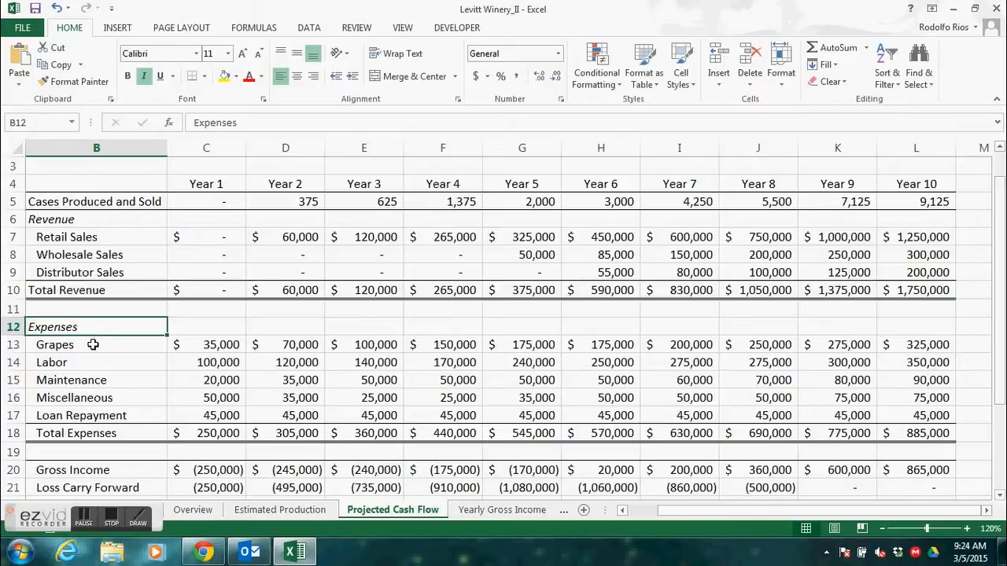
left_click(93, 345)
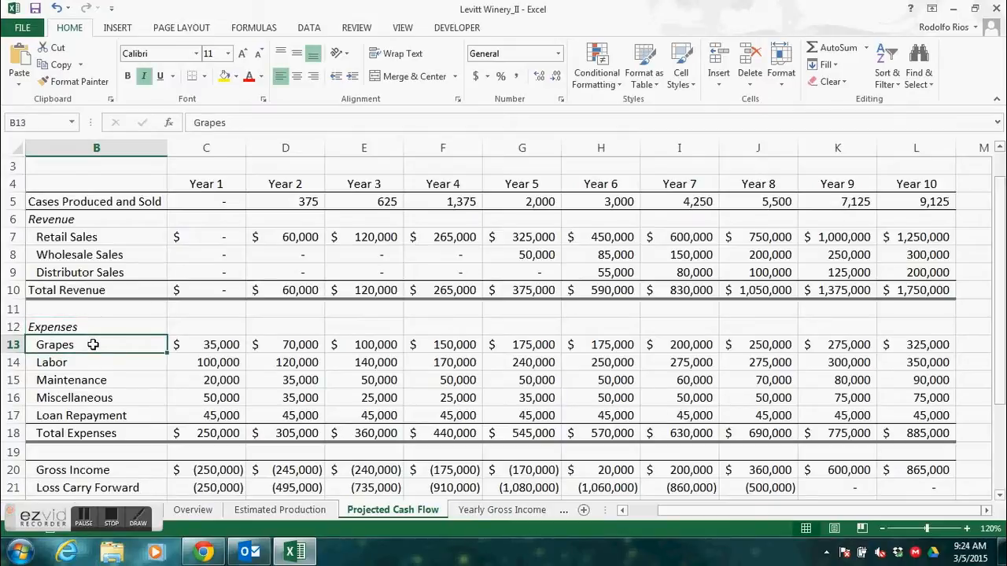
left_click_drag(92, 344, 906, 417)
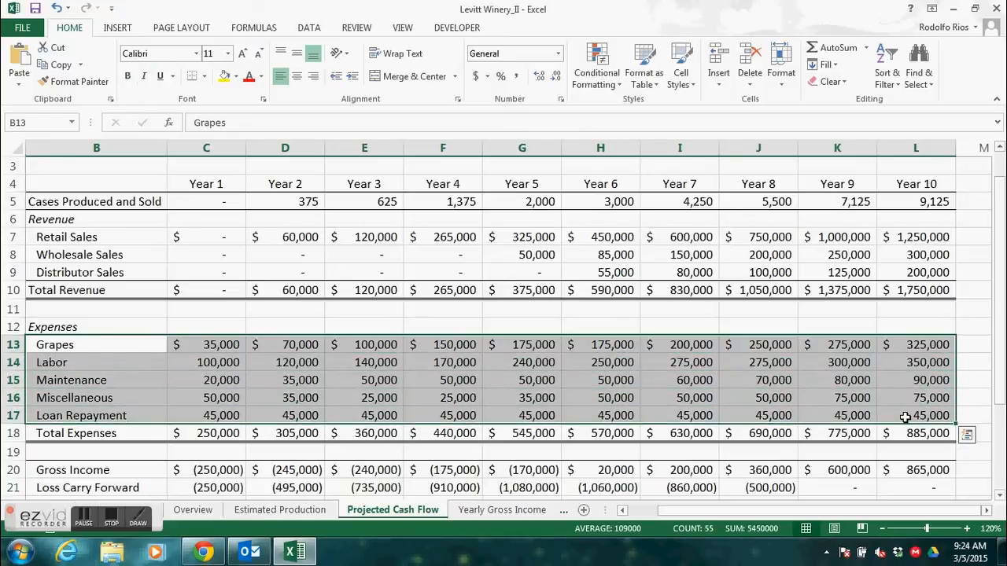
left_click(129, 30)
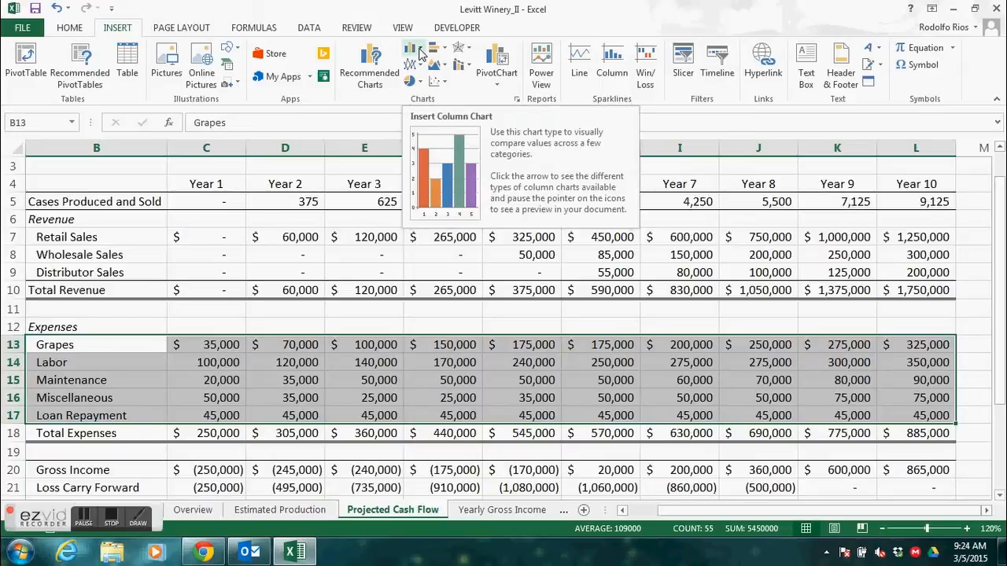
left_click(418, 51)
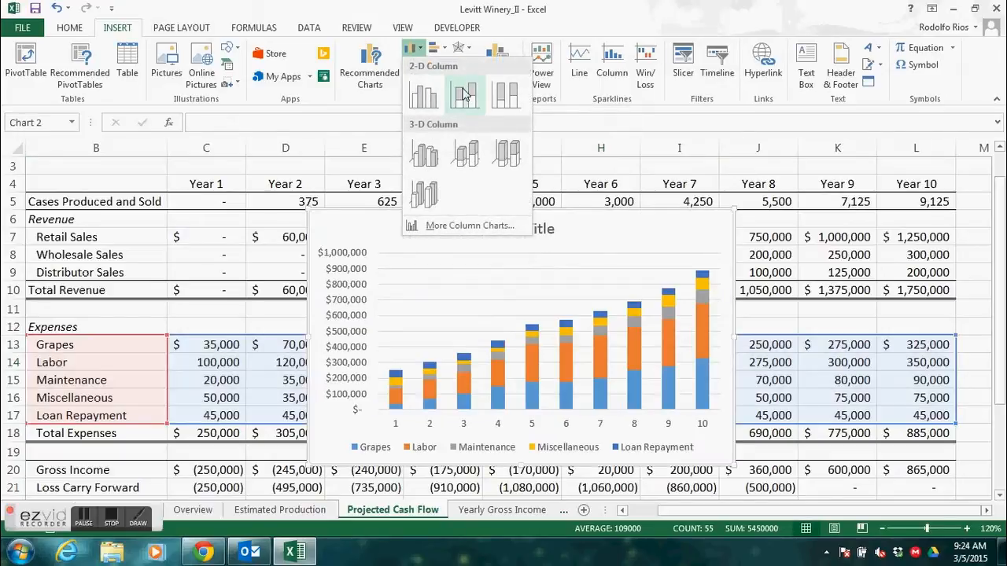
left_click(464, 94)
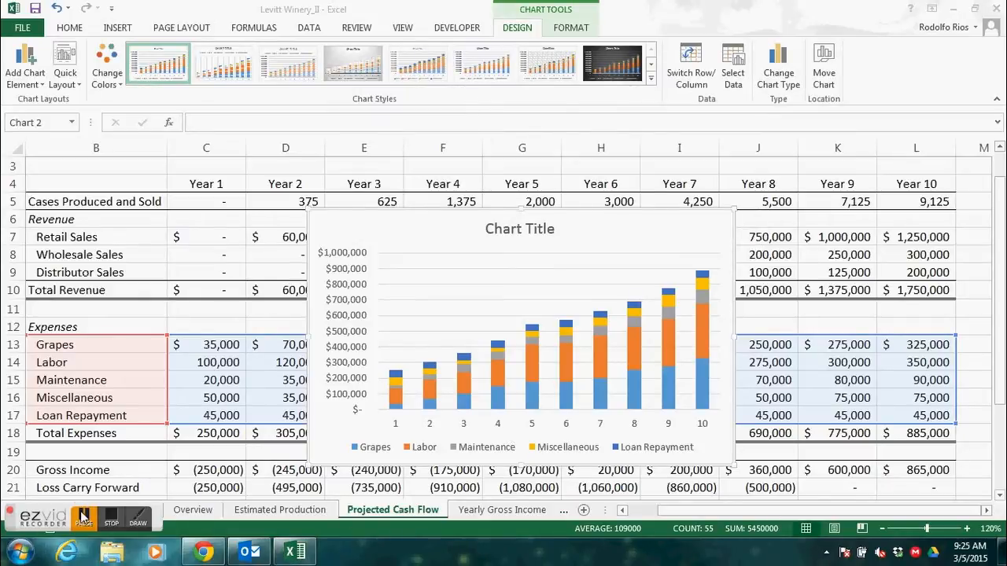
left_click(83, 521)
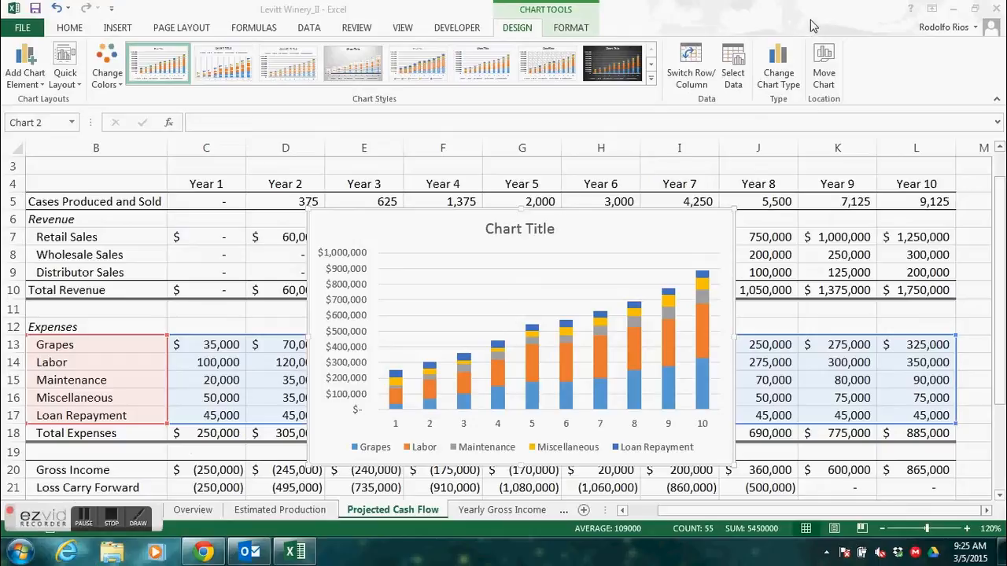
- Apply chart Style 11 to the stacked column chart of expenses
left_click(671, 211)
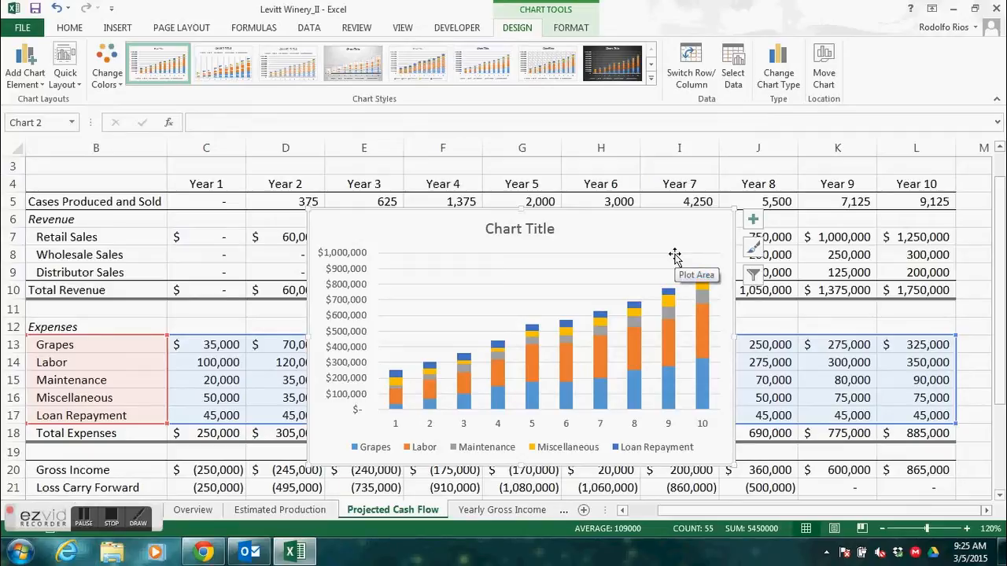
left_click(754, 249)
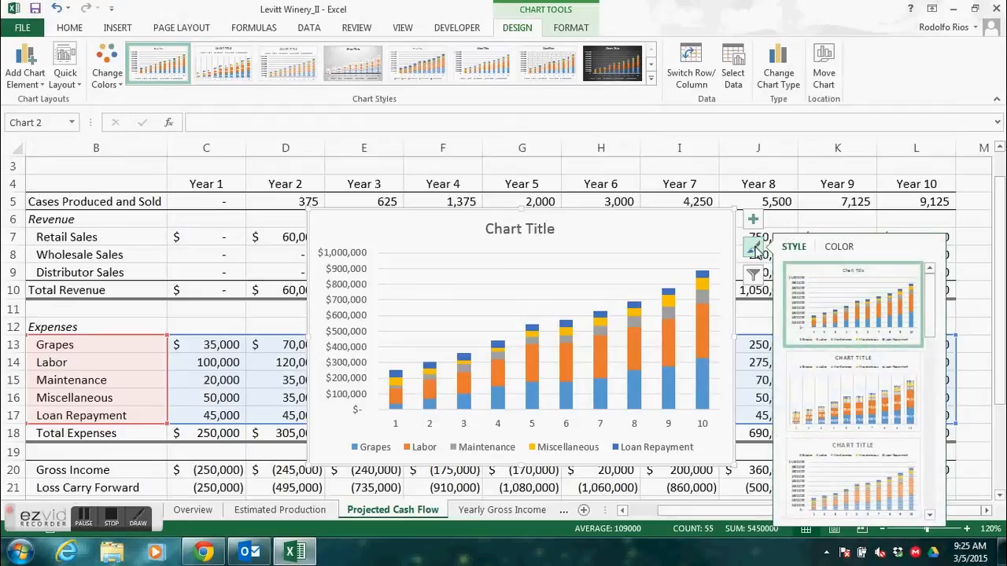
left_click_drag(931, 326, 936, 472)
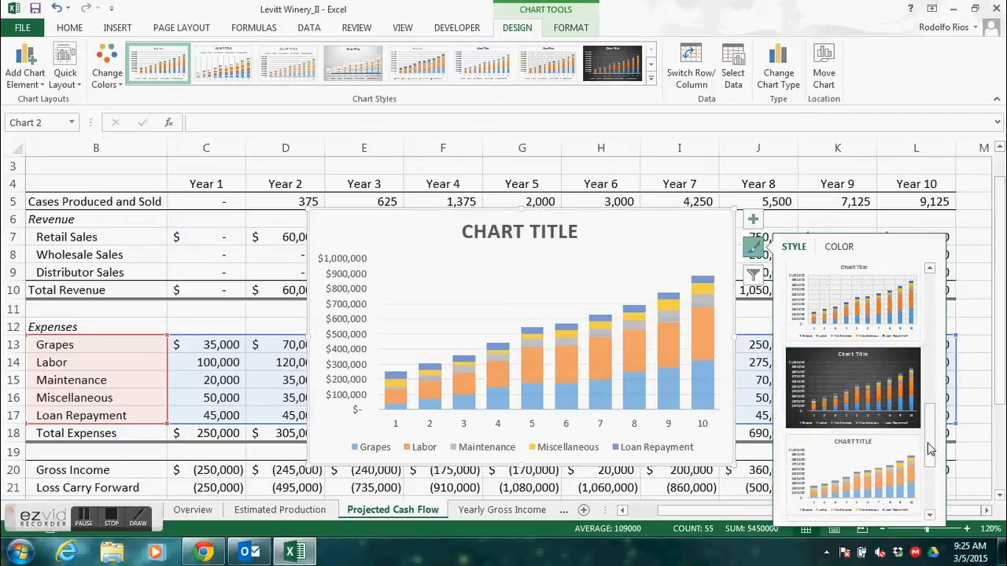
left_click_drag(930, 446, 926, 505)
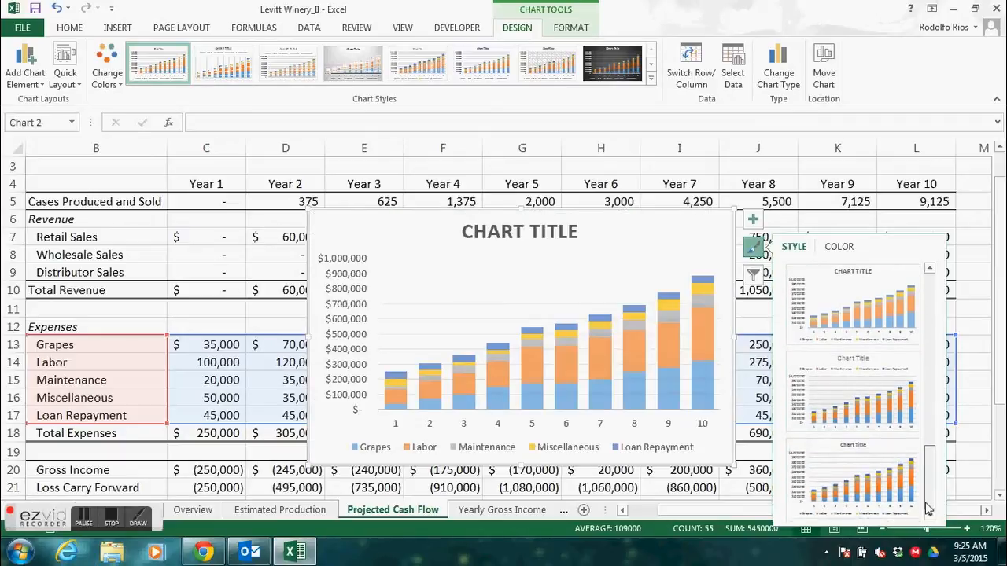
left_click(857, 477)
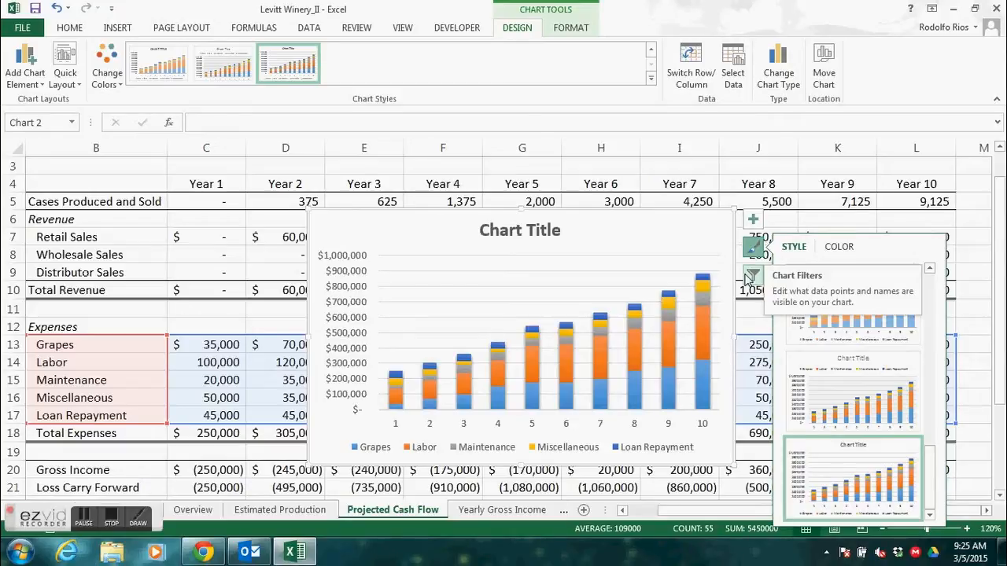
left_click(829, 320)
key("Escape")
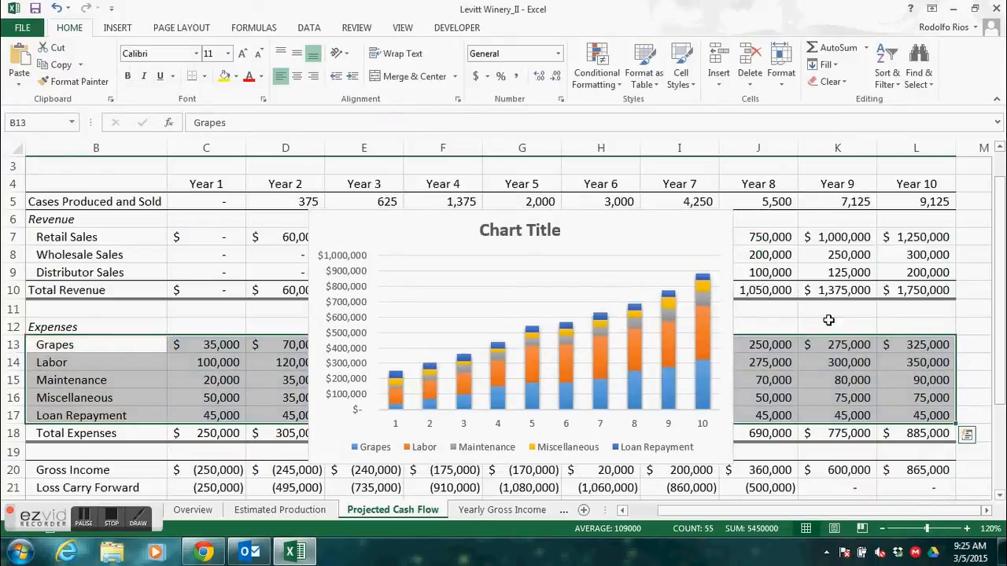
left_click(655, 237)
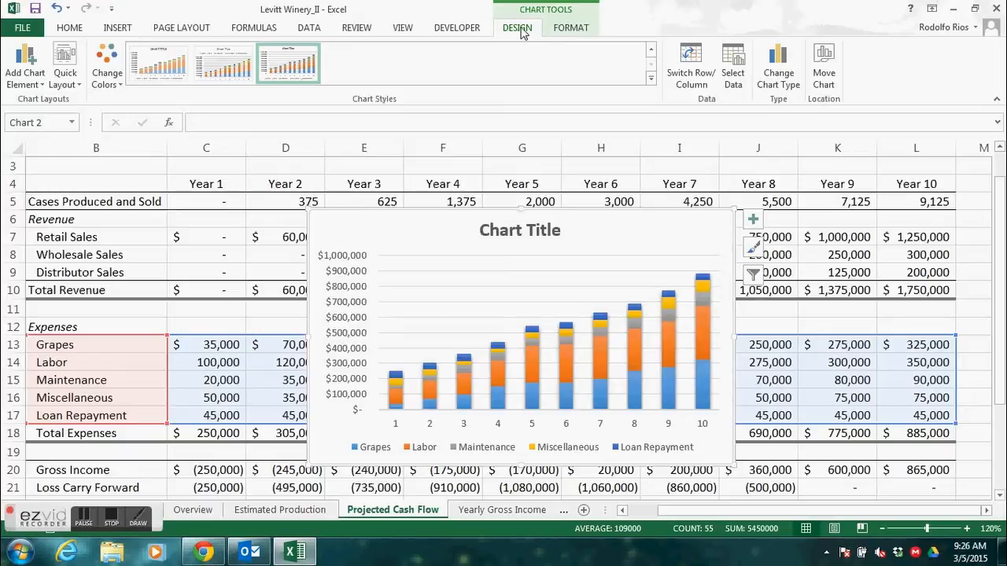
- Move the stacked column chart of expenses from the Projected Cash Flow worksheet to the Overview worksheet as an embedded object
left_click(795, 256)
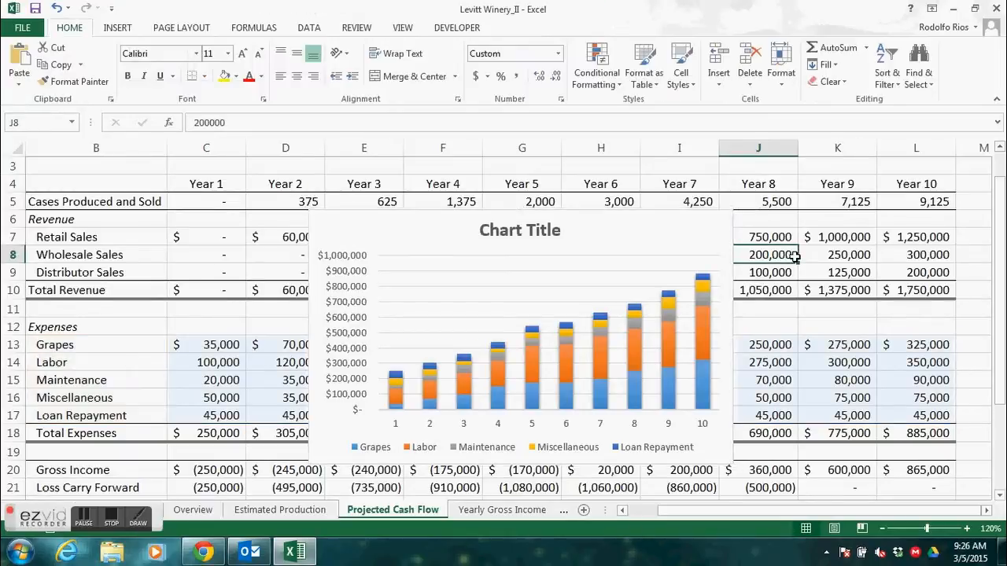
left_click(630, 243)
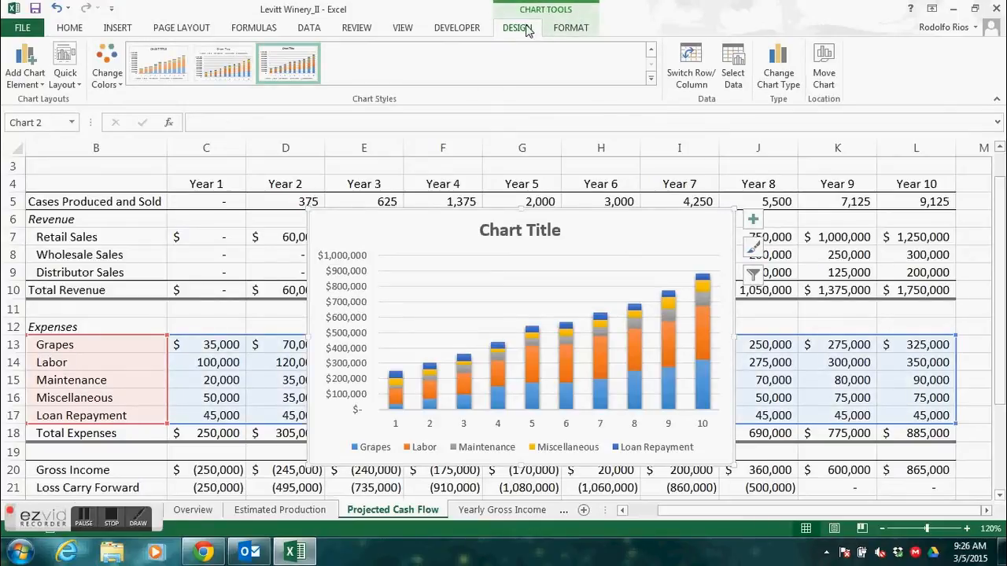
left_click(824, 73)
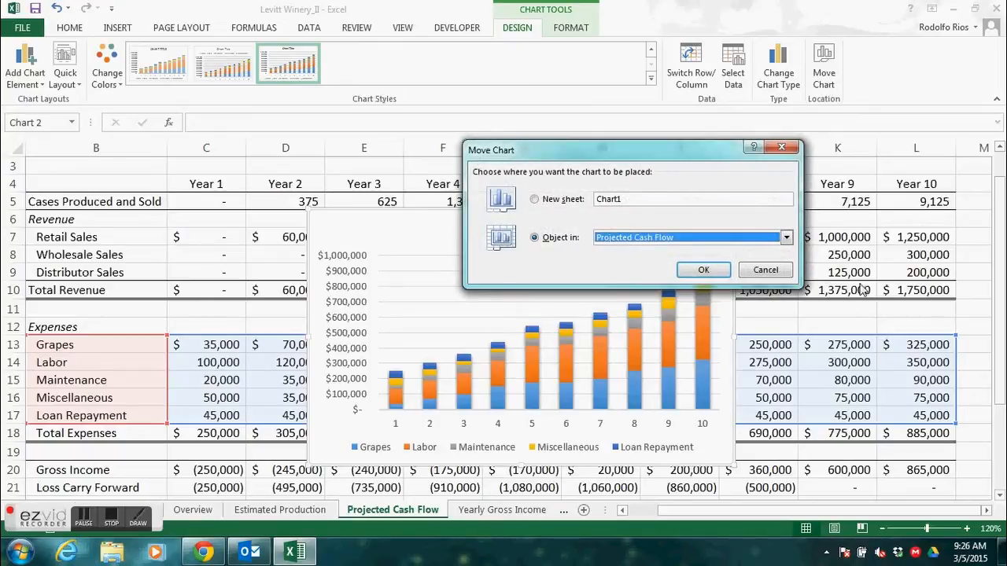
left_click(787, 238)
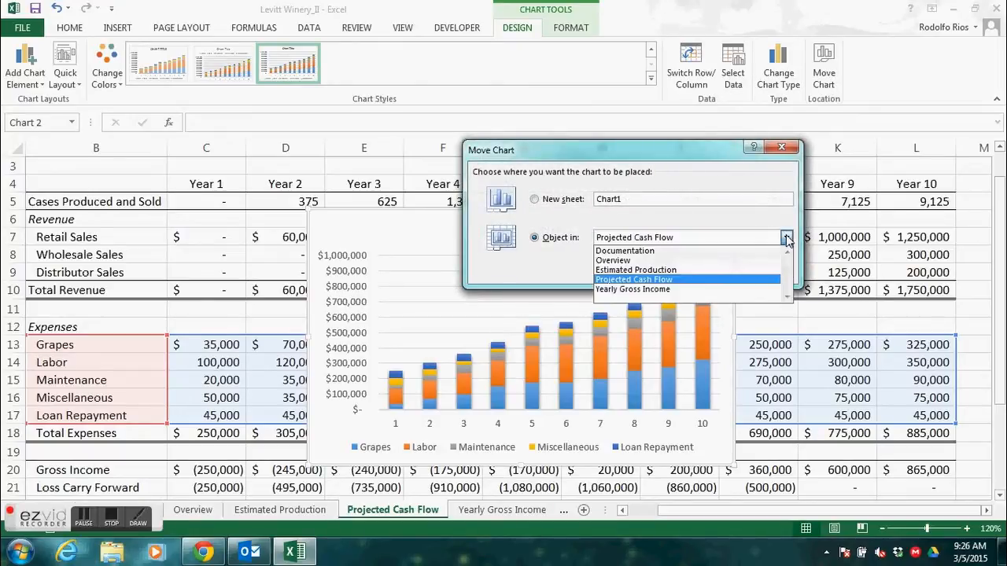
left_click(678, 265)
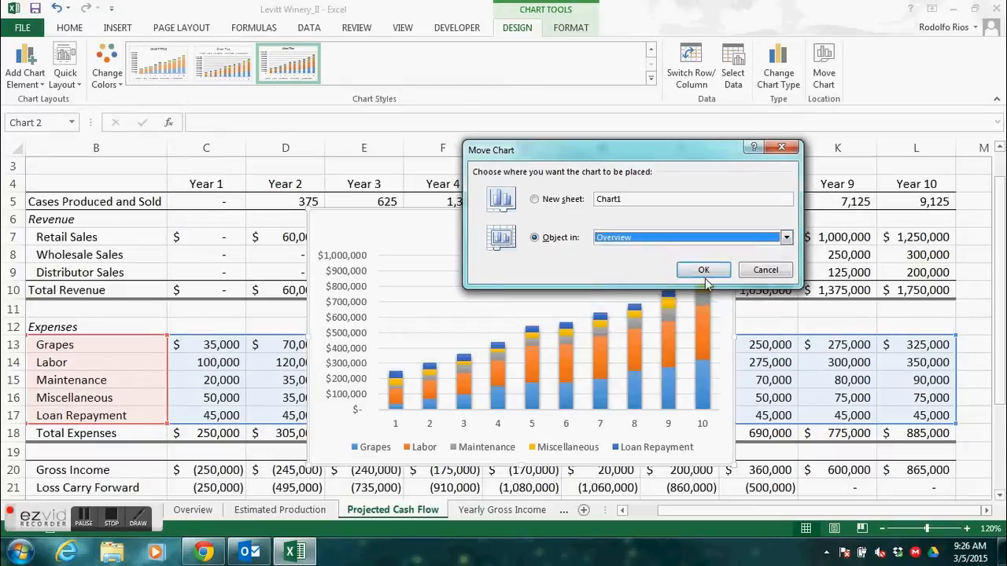
left_click(703, 271)
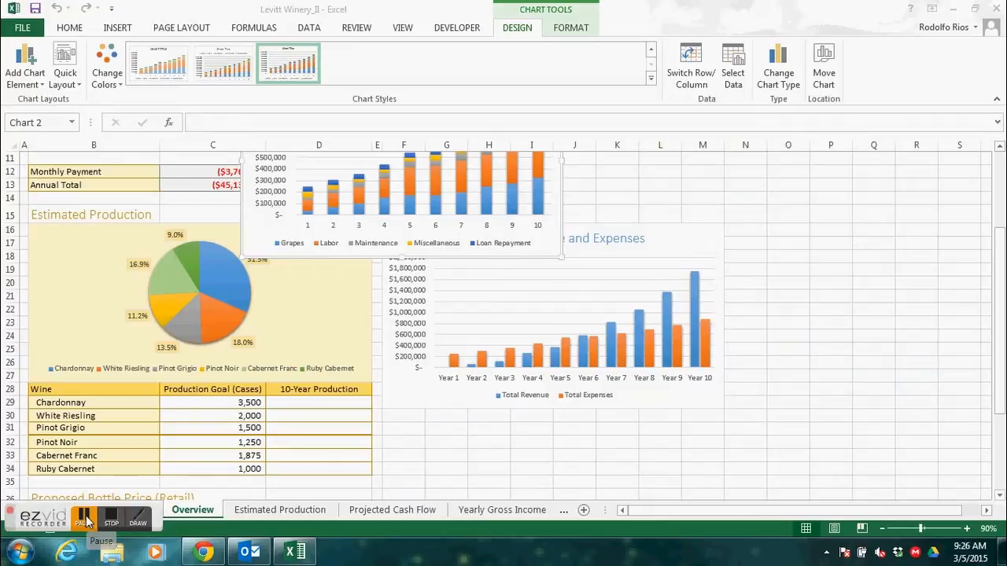
- Position the stacked expenses chart below the Projected Revenue and Expenses chart, with its upper-left corner at cell F31
left_click(85, 521)
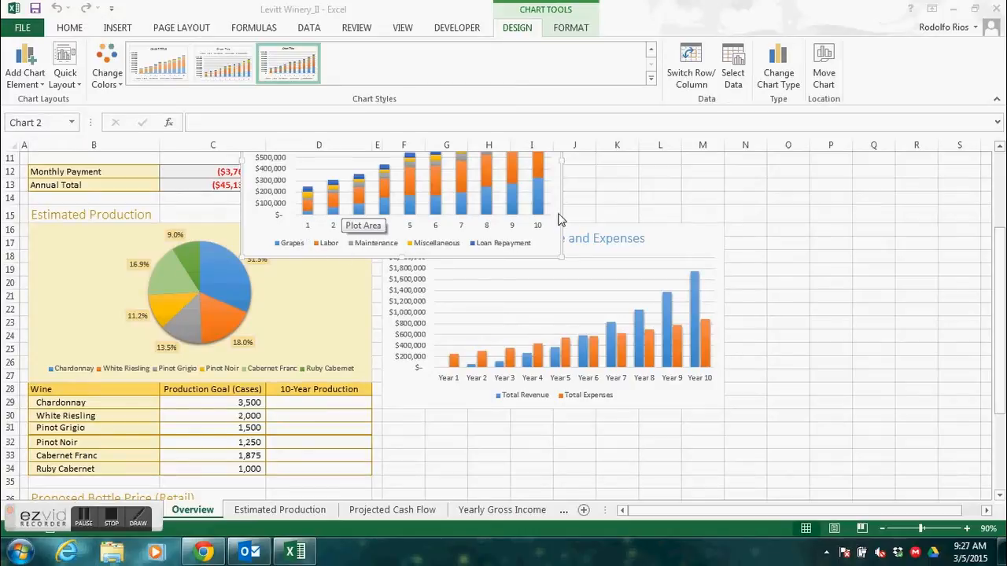
left_click(560, 186)
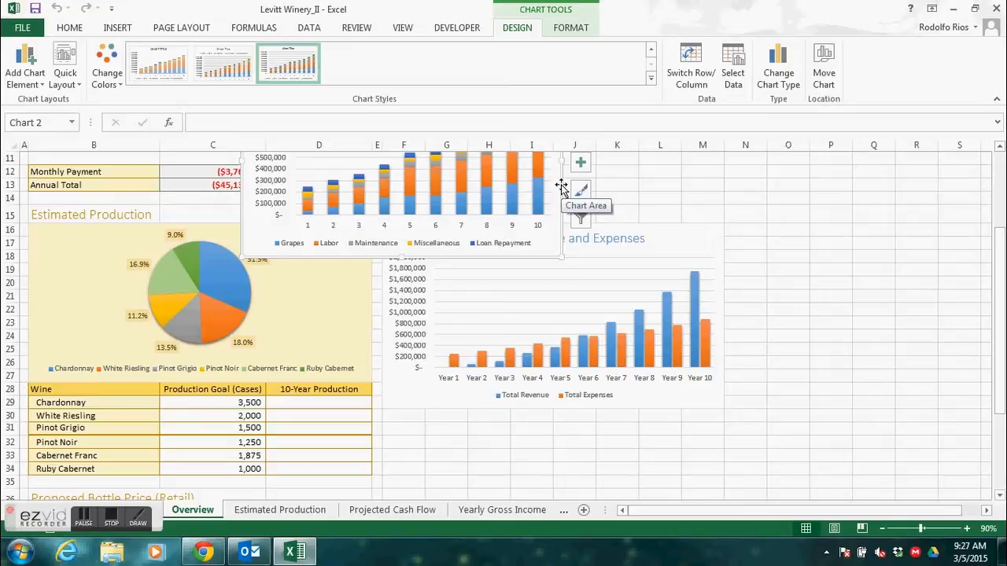
mouse_move(560, 186)
left_mouse_down()
mouse_move(614, 324)
mouse_move(720, 401)
mouse_move(774, 456)
mouse_move(775, 483)
left_mouse_up()
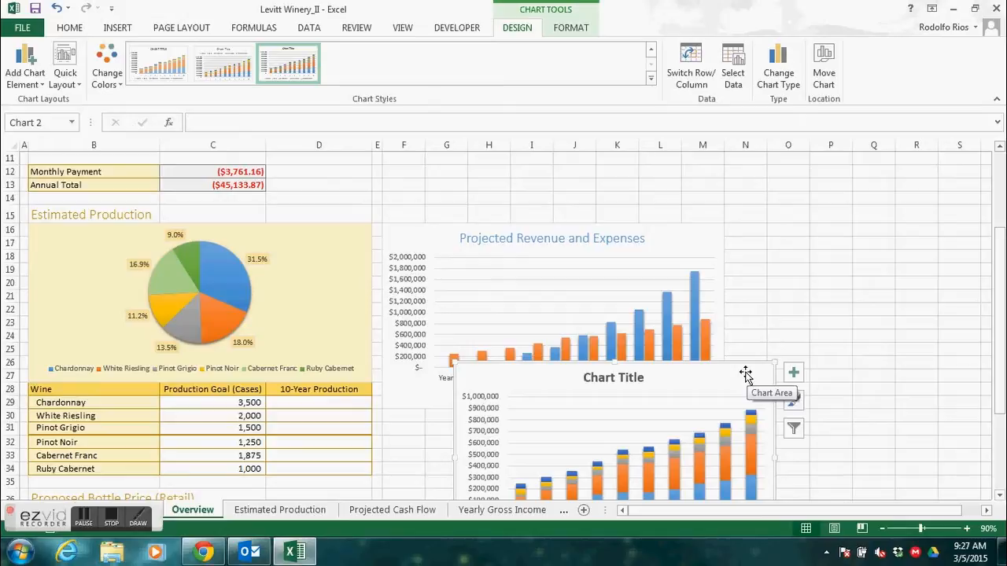
left_click_drag(745, 373, 745, 380)
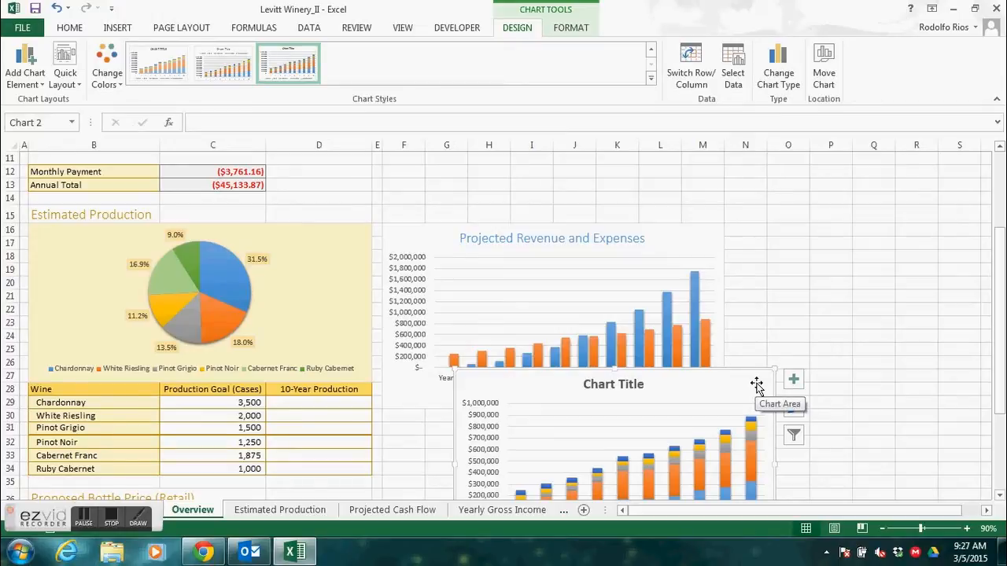
mouse_move(756, 385)
left_mouse_down()
mouse_move(719, 422)
mouse_move(681, 432)
left_mouse_up()
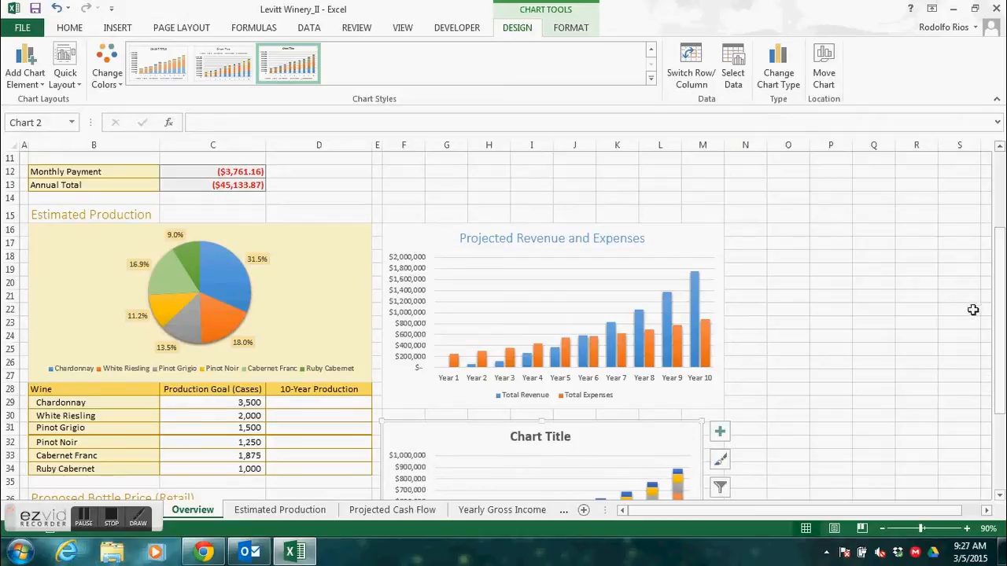
- Resize the stacked expenses chart so that it covers the range F31:M43
left_click_drag(1000, 324, 1002, 388)
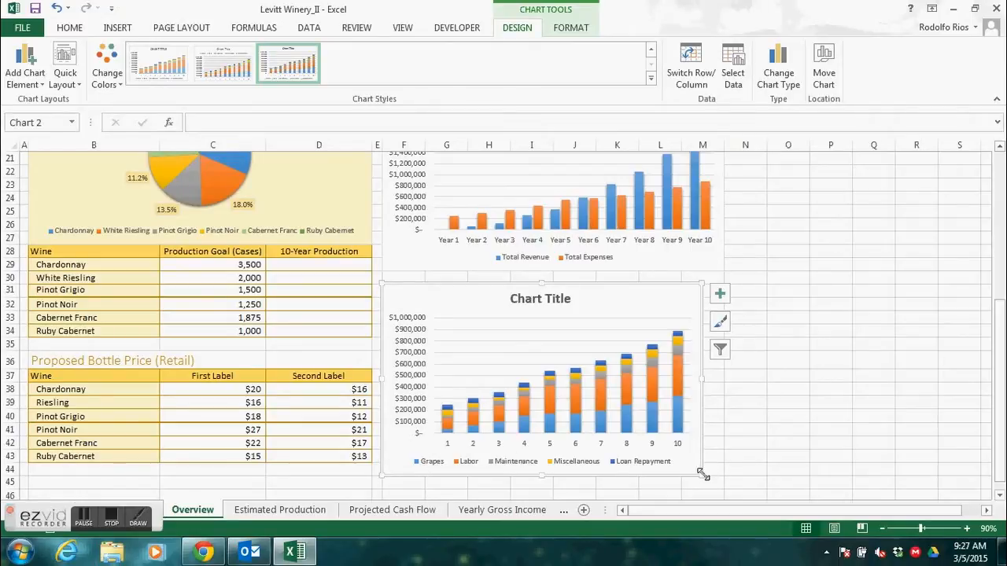
left_click_drag(703, 474, 701, 458)
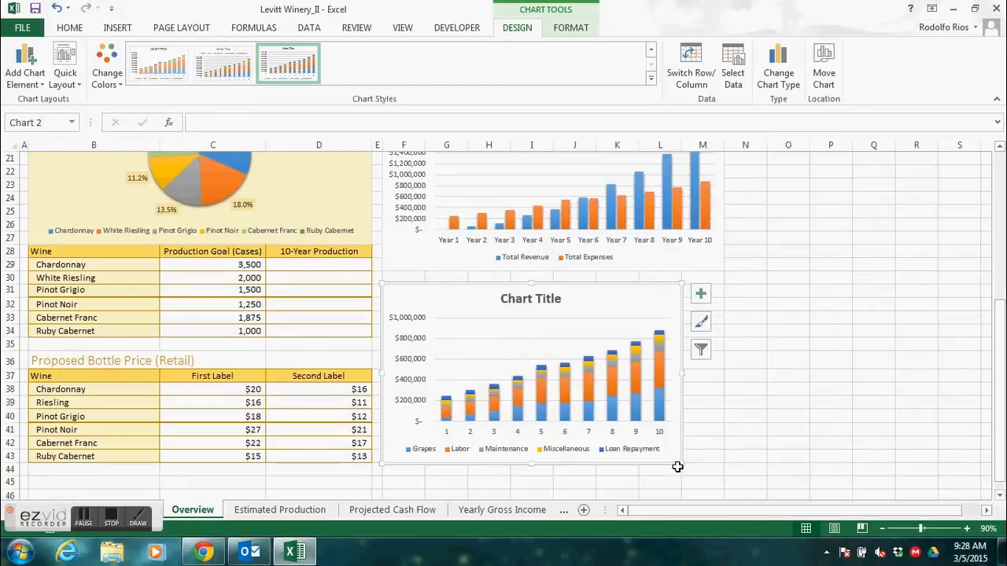
left_click_drag(679, 463, 715, 465)
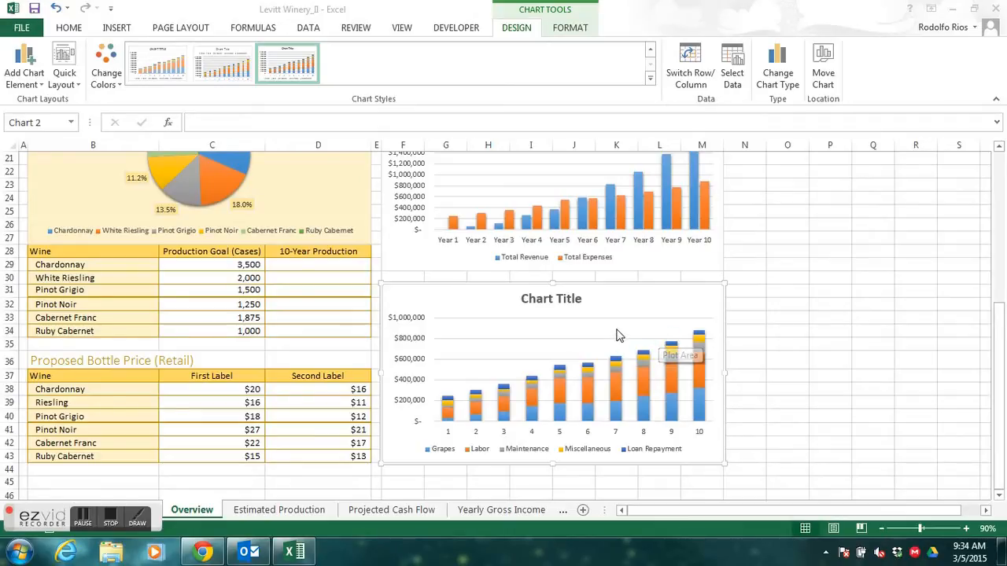
- Change the stacked column chart's title to "Breakdown of Business Expenses"
left_click(570, 302)
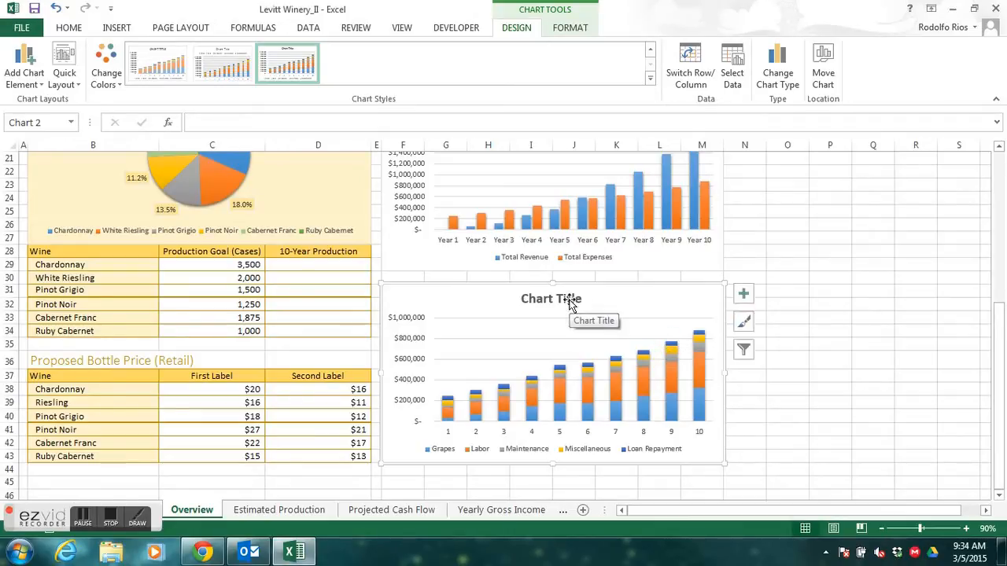
left_click(570, 299)
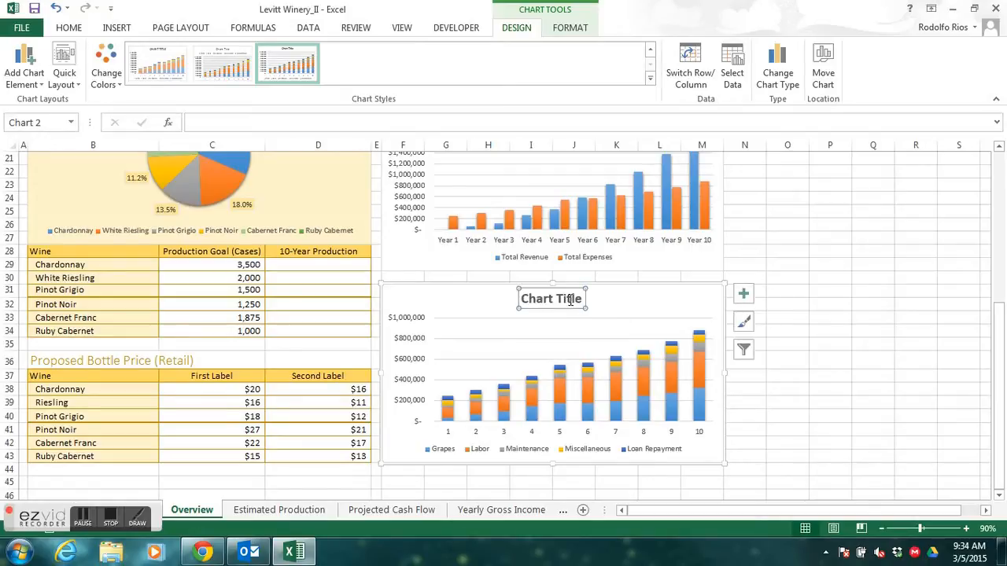
type("Breakdo")
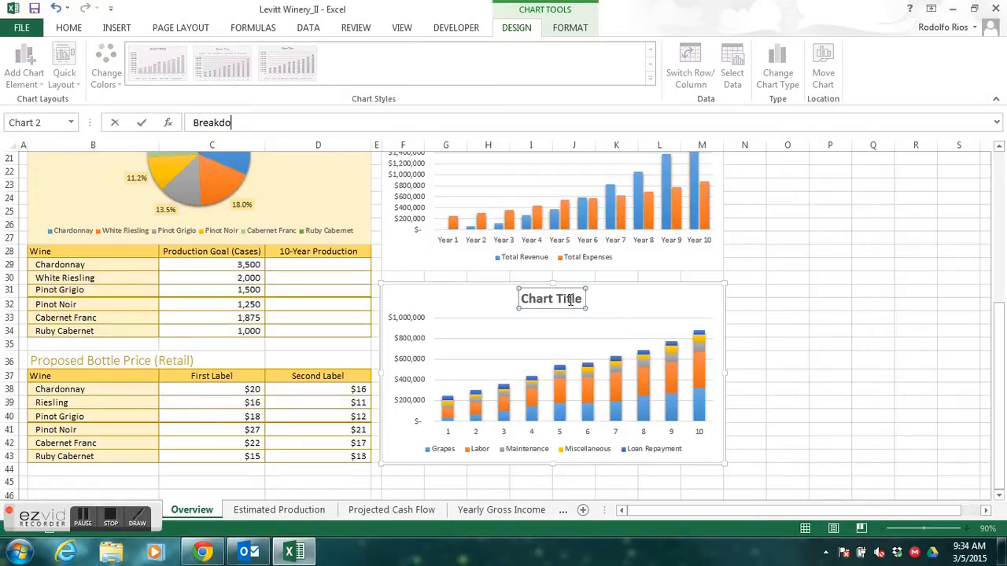
type("wn of Business Expenses")
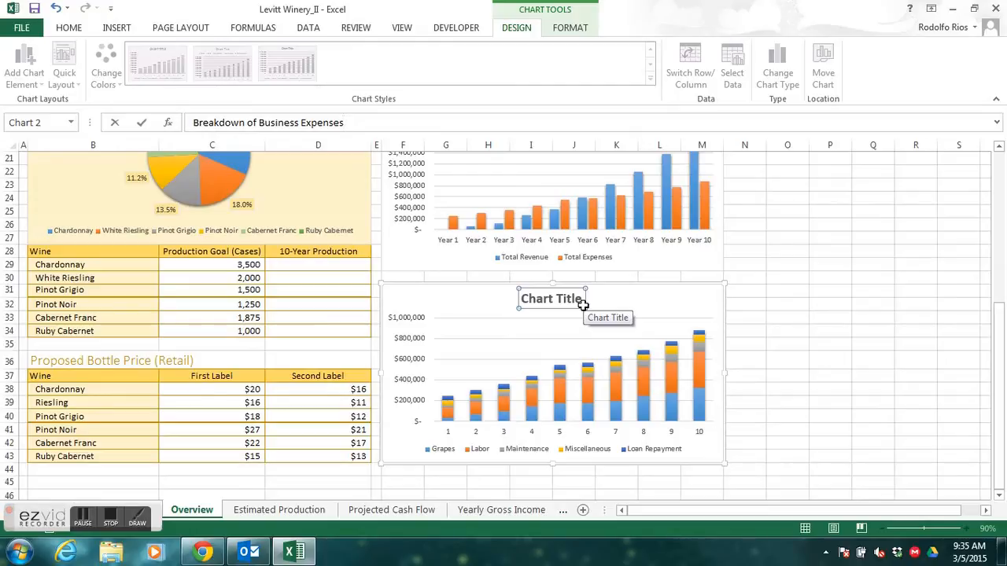
key("Return")
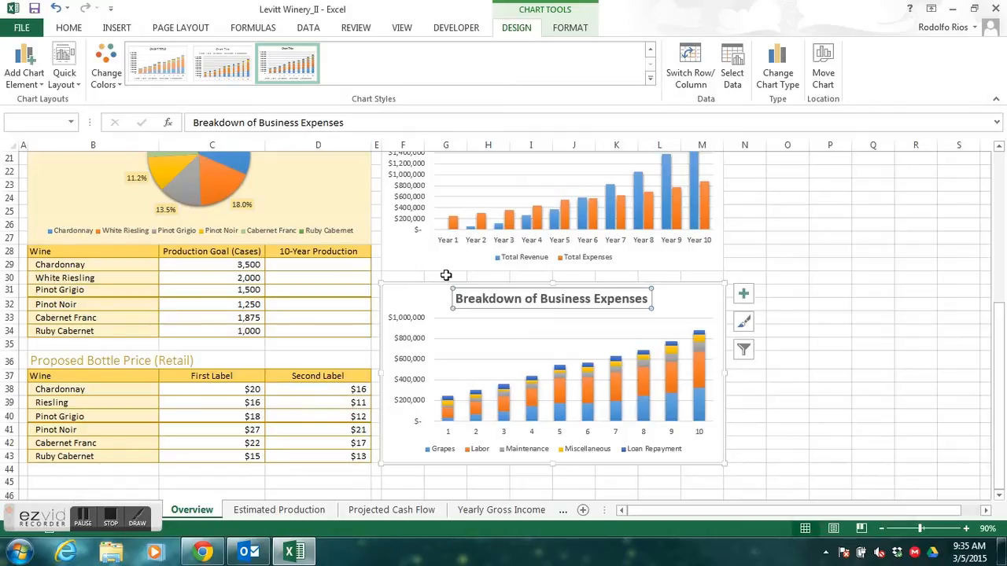
- Remove bold from the Breakdown of Business Expenses title and set its font color to blue, matching the revenue chart's title
left_click(68, 28)
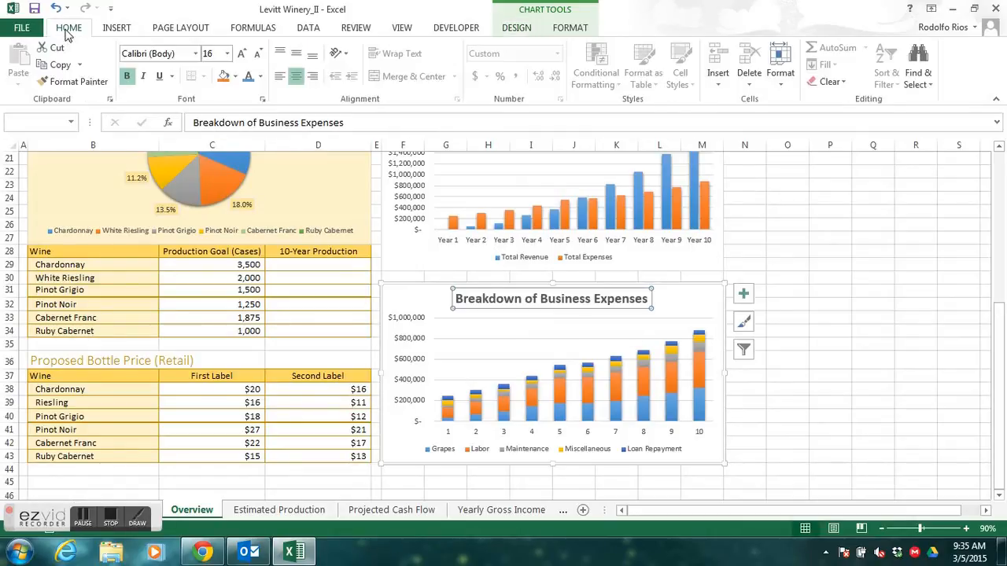
left_click(129, 82)
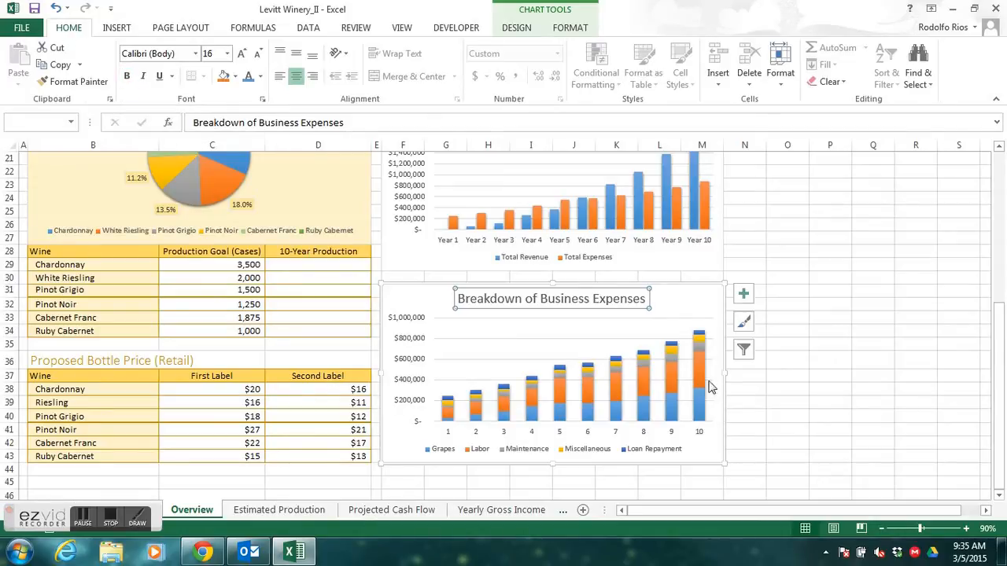
mouse_move(707, 362)
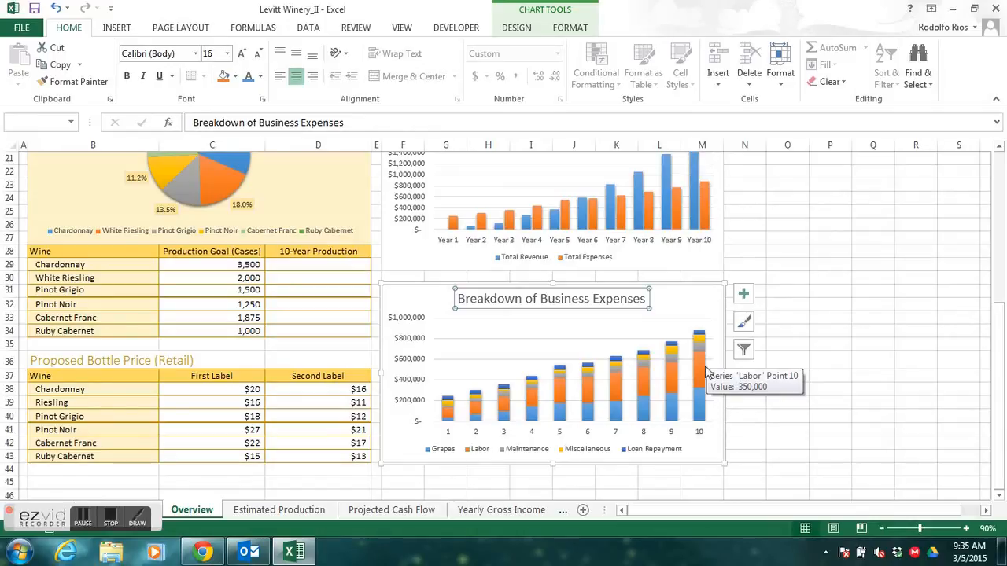
left_click_drag(996, 410, 992, 376)
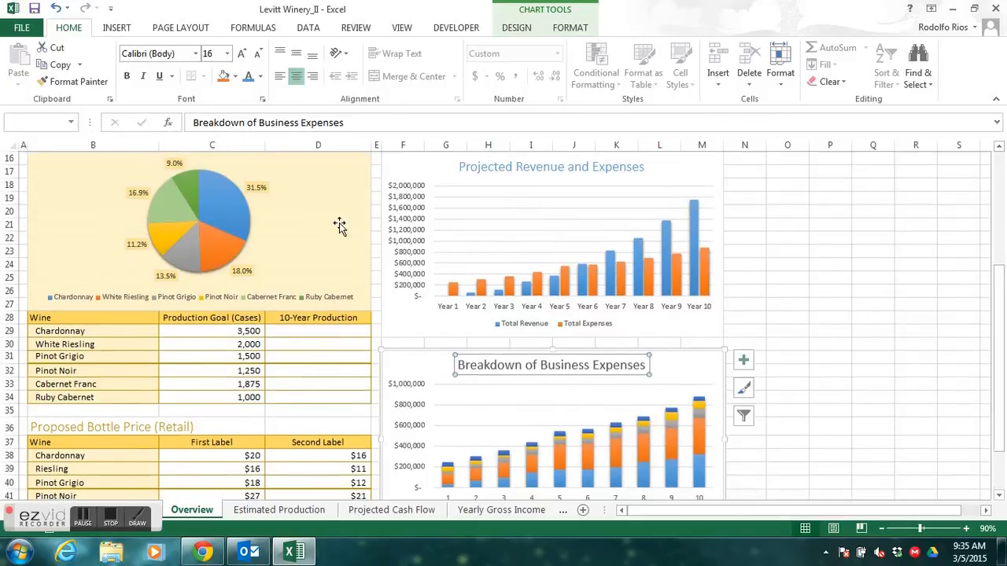
left_click(248, 81)
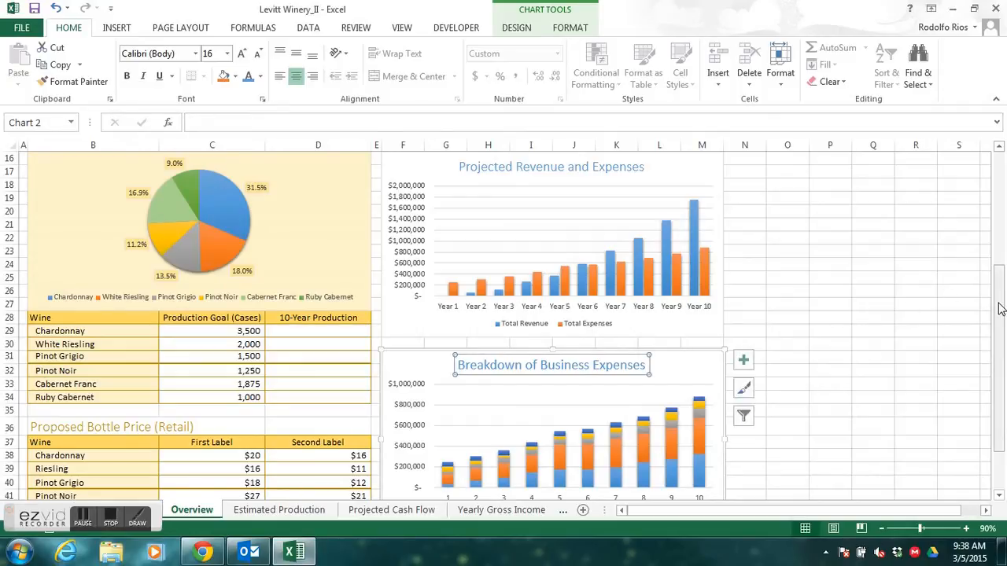
- Examine the Estimated Production pie chart, the yearly revenue and expenses columns, and the series making up the stacked business expenses
left_click_drag(1000, 308, 999, 293)
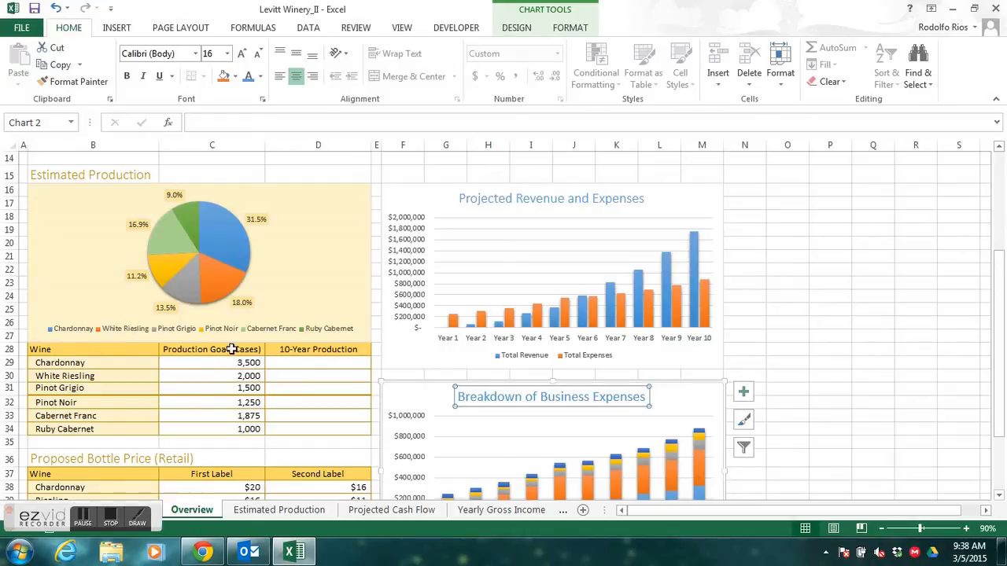
mouse_move(197, 285)
mouse_move(220, 243)
mouse_move(553, 317)
mouse_move(595, 324)
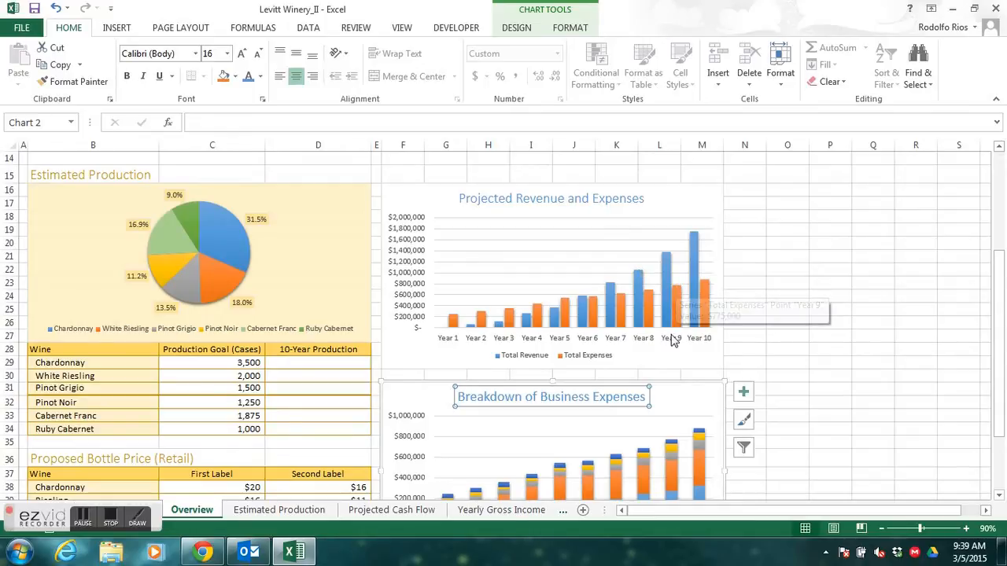
mouse_move(665, 315)
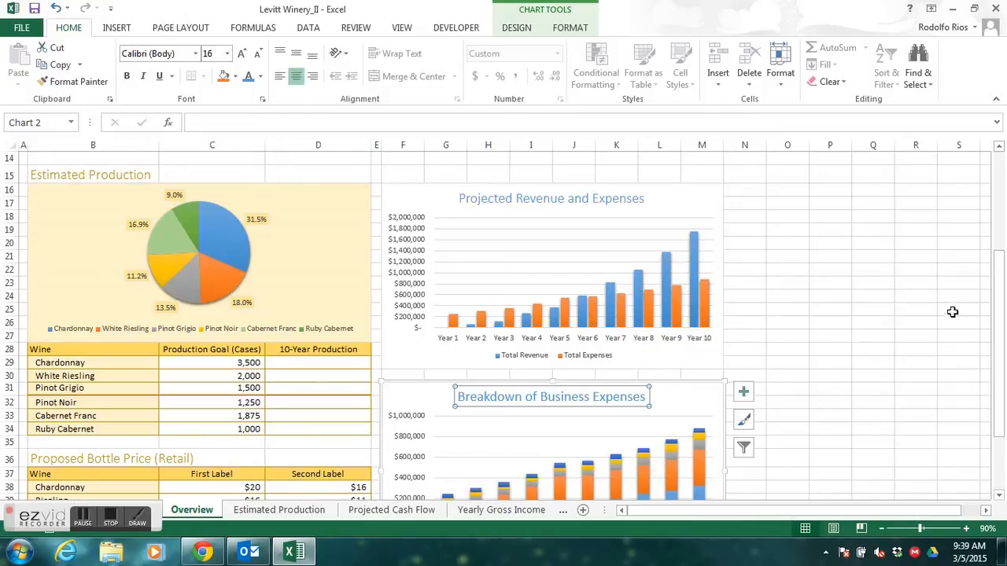
left_click_drag(996, 299, 985, 349)
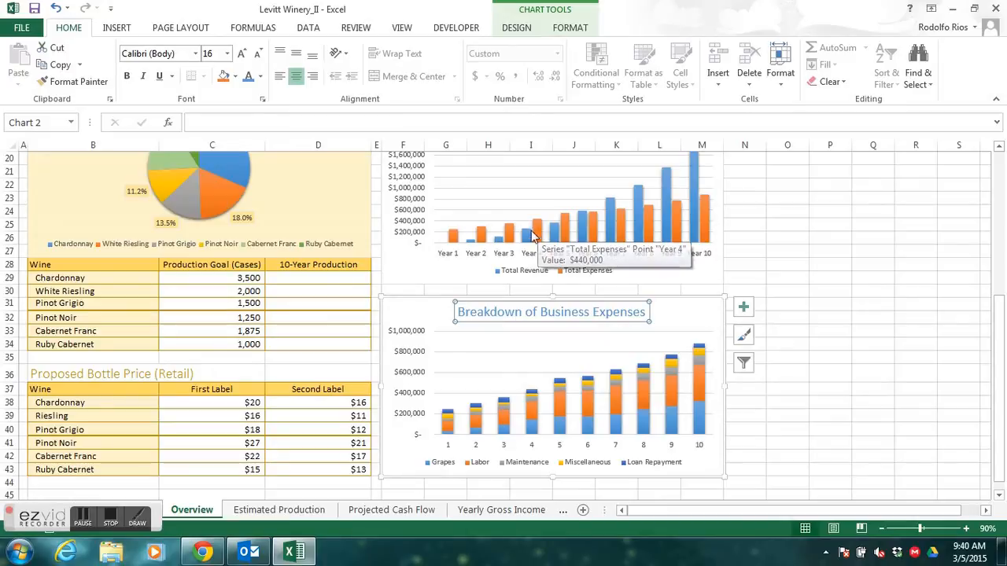
mouse_move(536, 234)
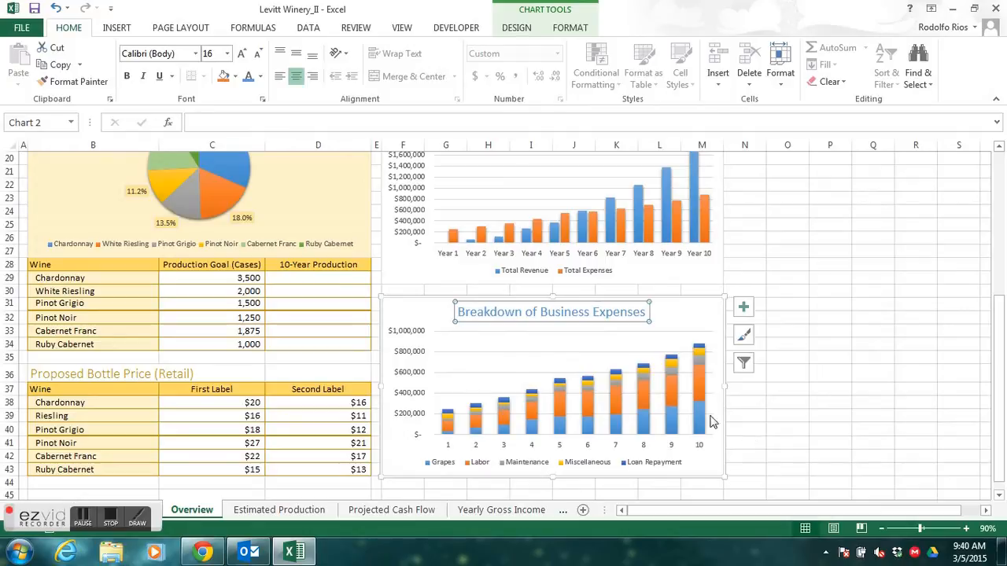
mouse_move(700, 389)
mouse_move(673, 401)
mouse_move(707, 425)
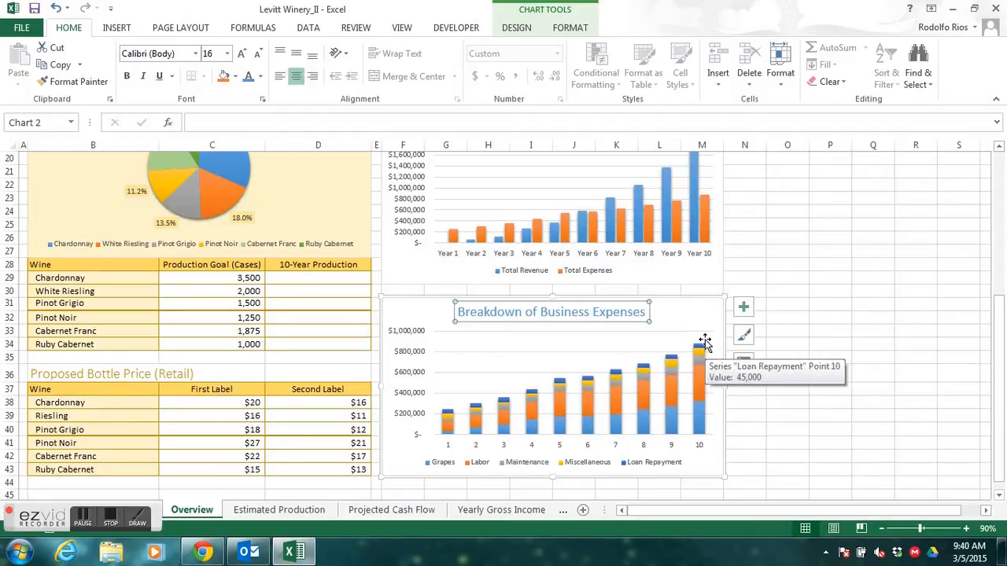
mouse_move(702, 352)
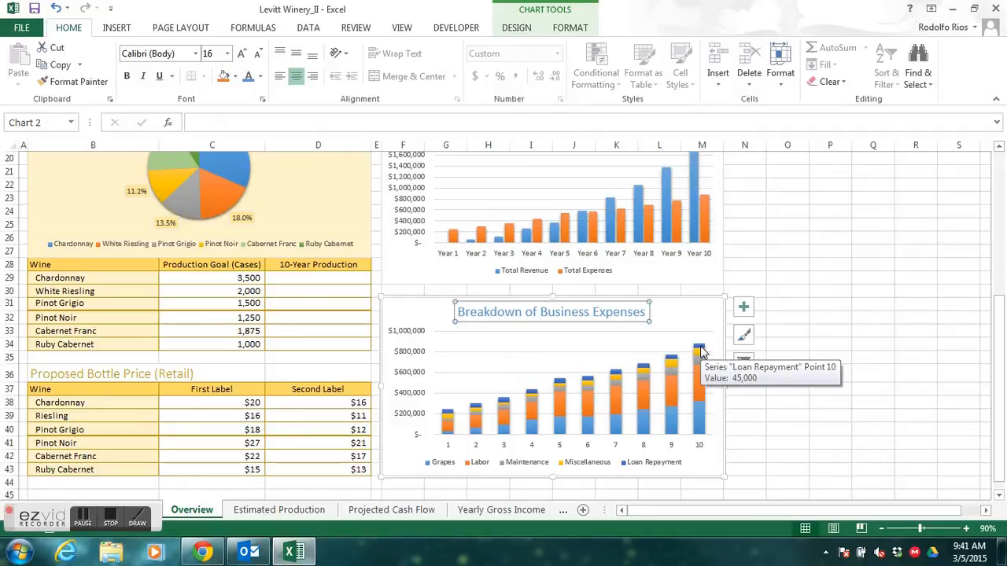
mouse_move(675, 361)
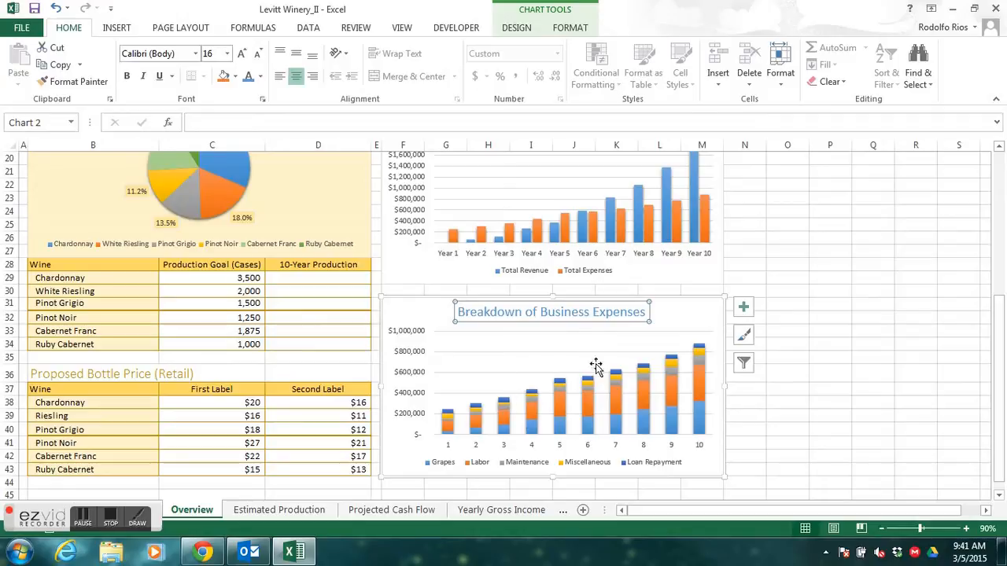
left_click(111, 520)
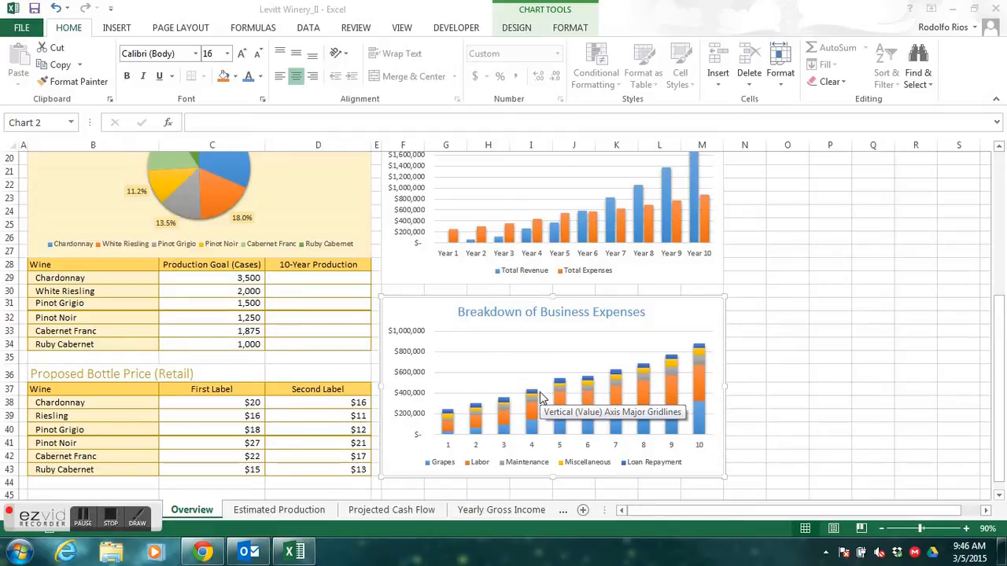
- On the Projected Cash Flow worksheet, select the nonadjacent ranges B4:L4 with the year labels and B27:L27 with the cash flow values
left_click(407, 509)
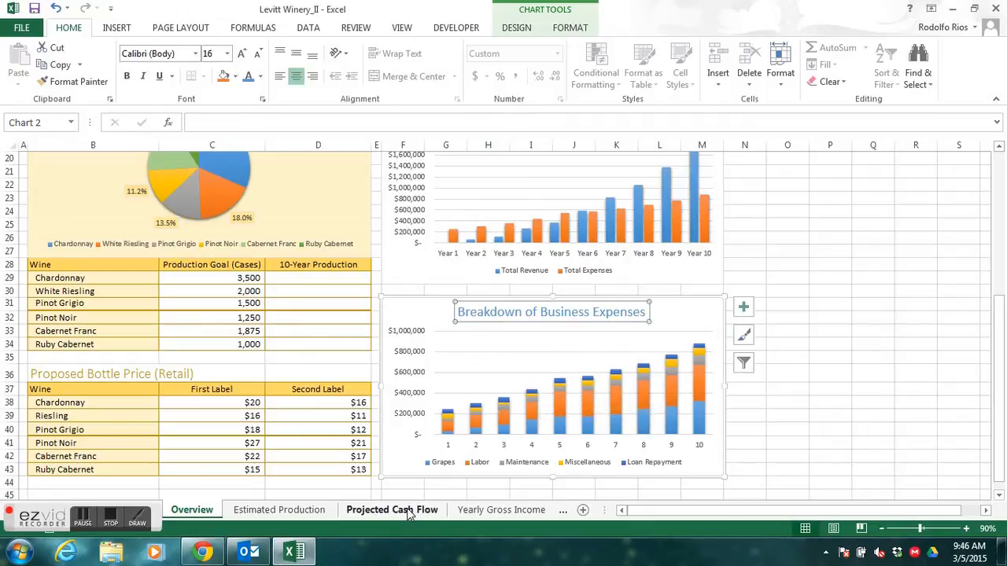
left_click(408, 510)
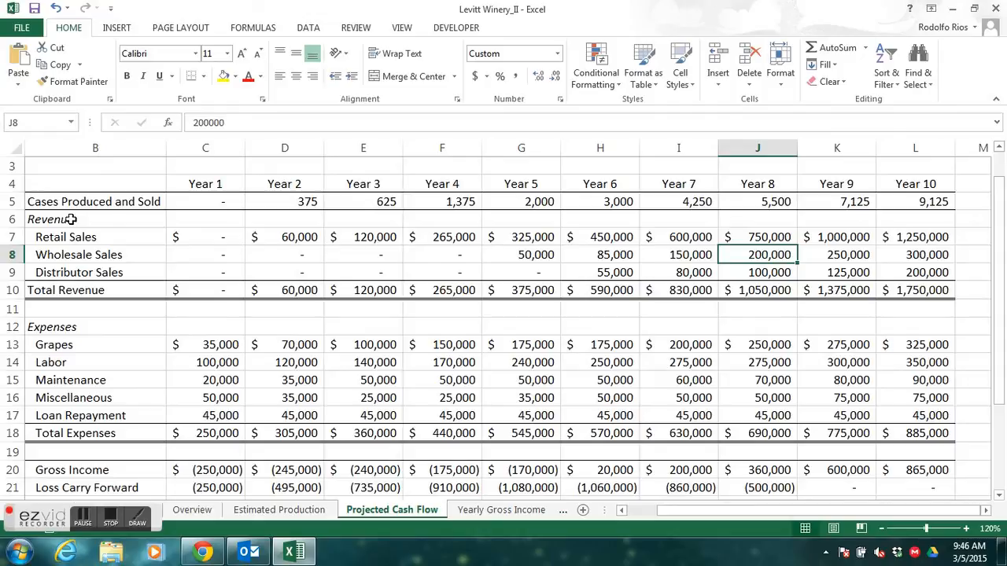
left_click(80, 184)
left_click_drag(80, 184, 908, 187)
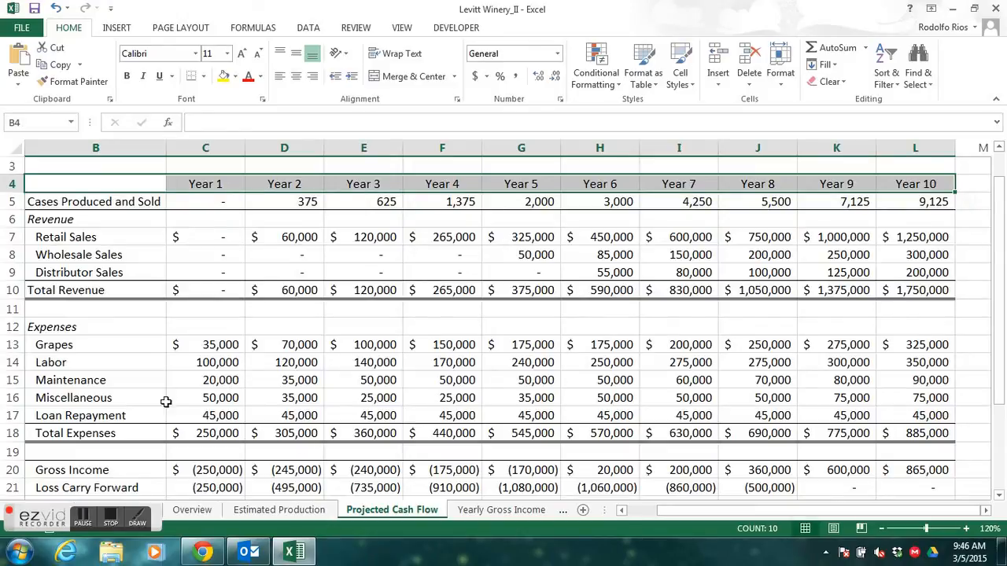
left_click_drag(996, 285, 980, 424)
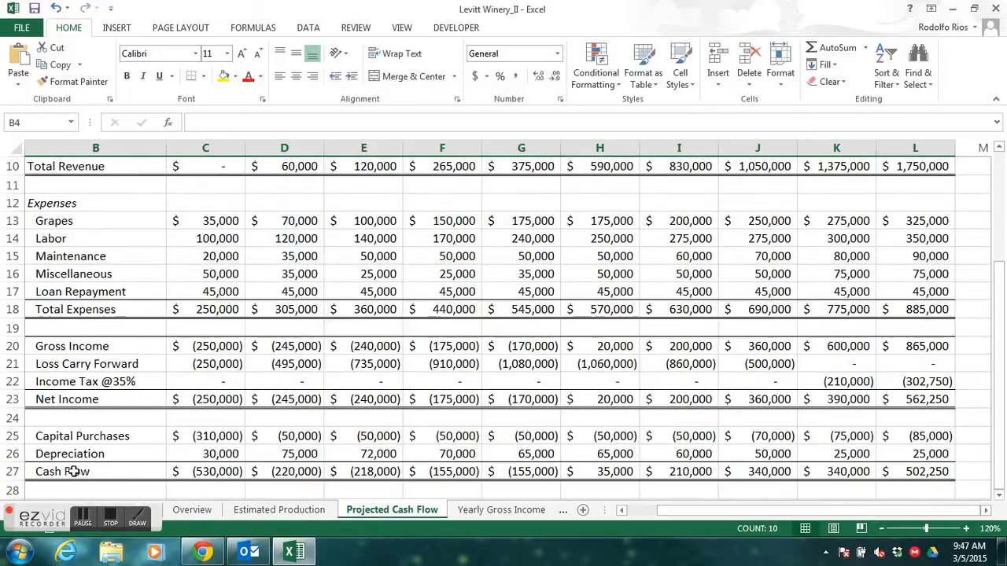
left_click_drag(72, 472, 916, 422)
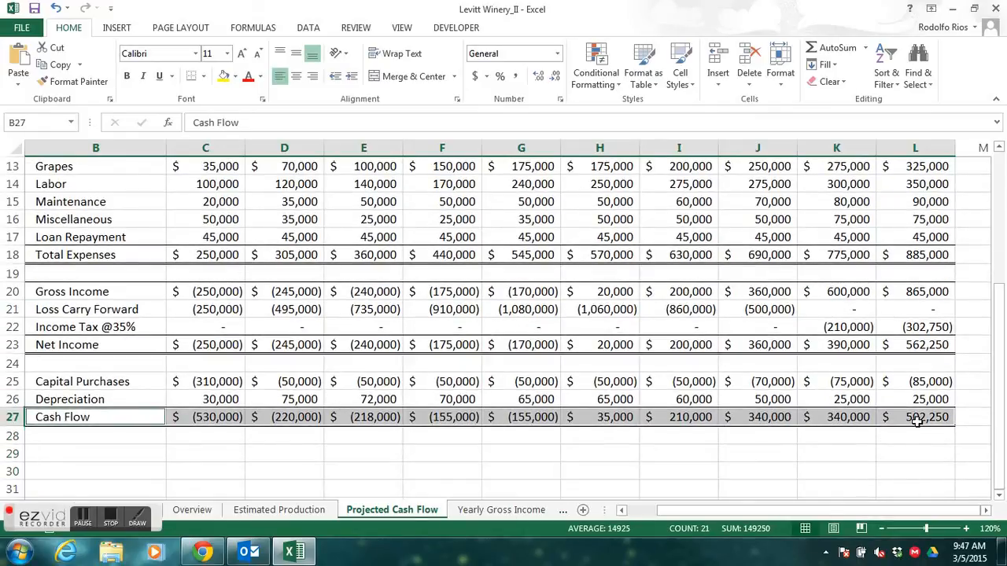
left_click_drag(1004, 407, 976, 442)
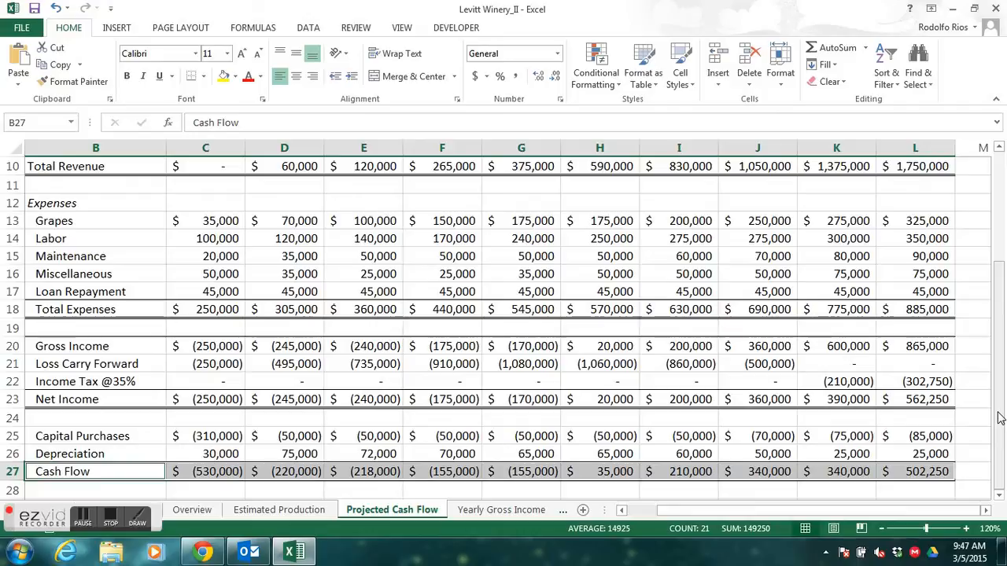
- Compare the recommended clustered column and line charts for the selected data, and insert the line chart
left_click(118, 28)
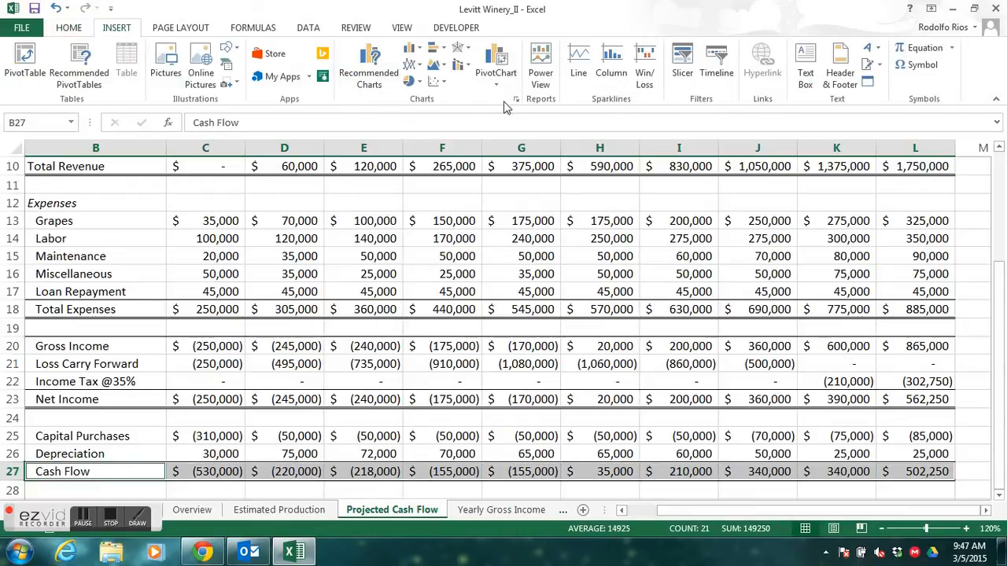
left_click(369, 79)
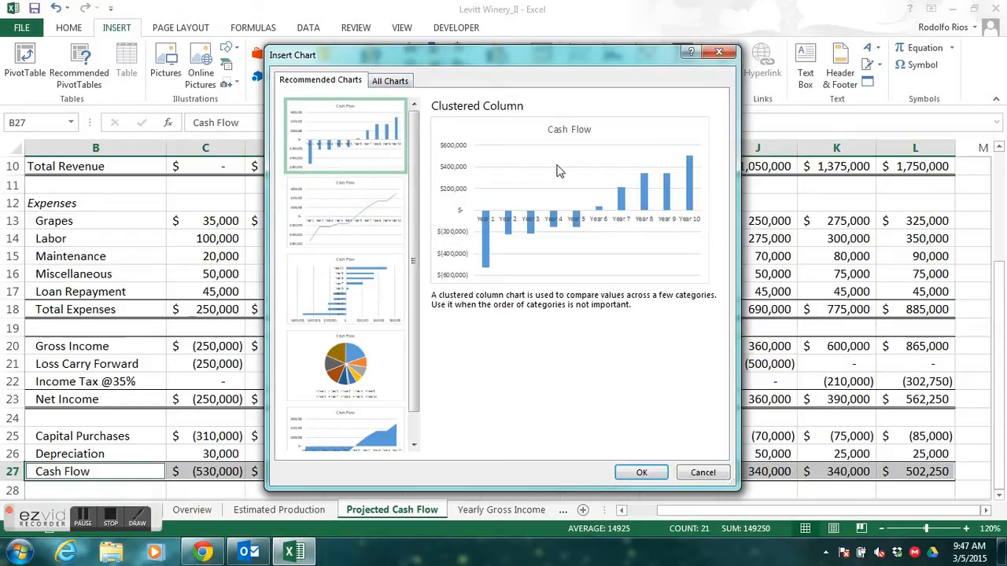
left_click(354, 139)
left_click(343, 220)
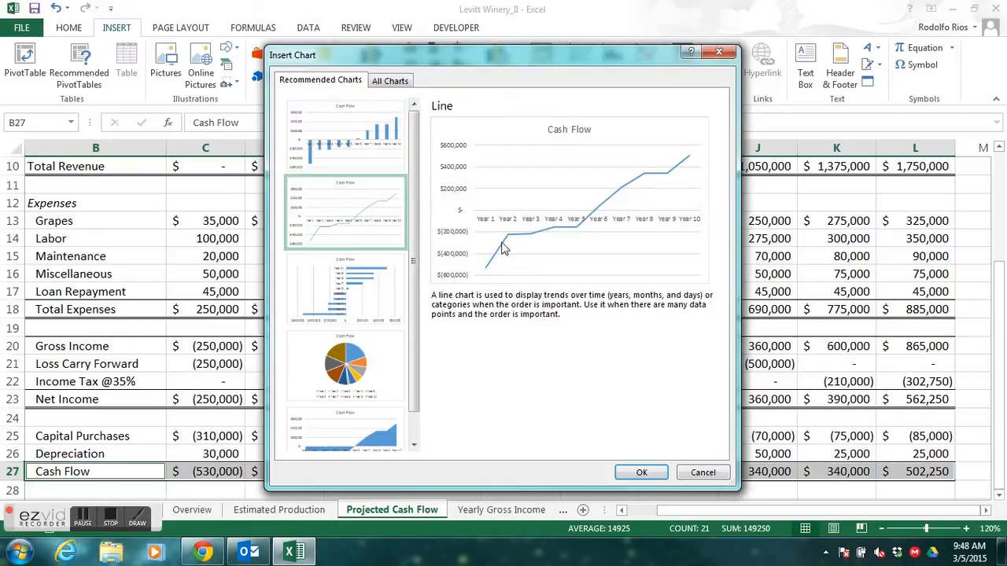
left_click(370, 154)
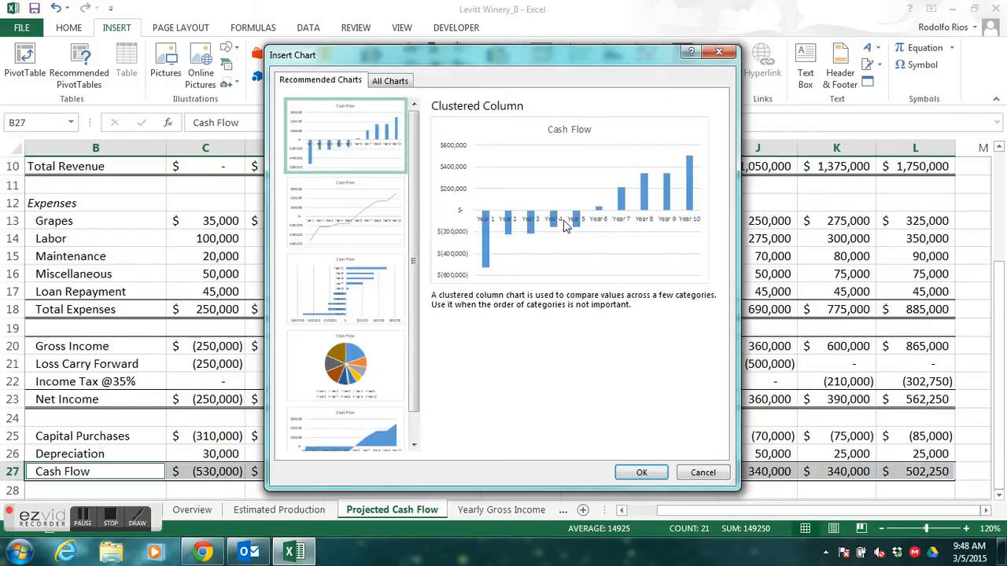
left_click(374, 238)
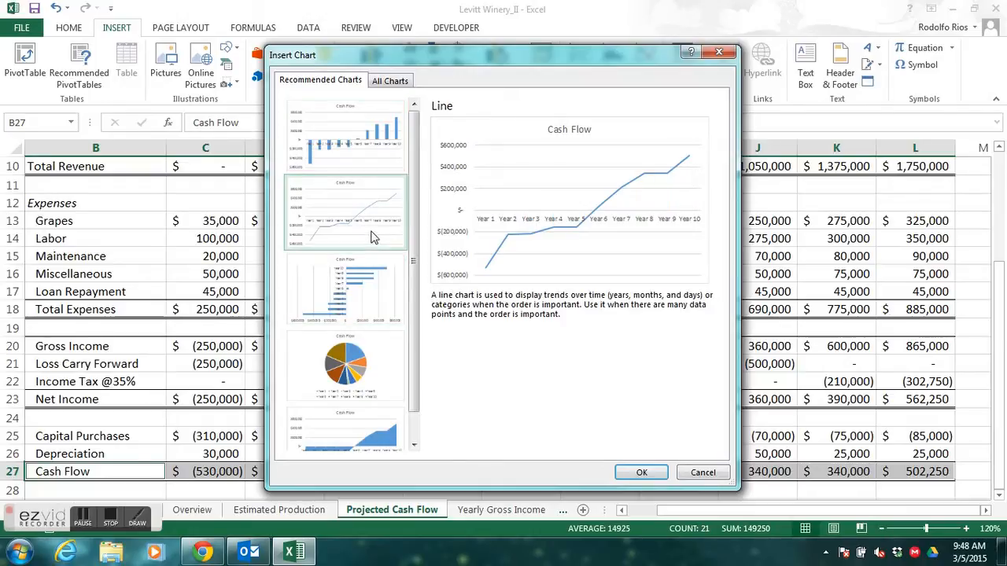
left_click(642, 472)
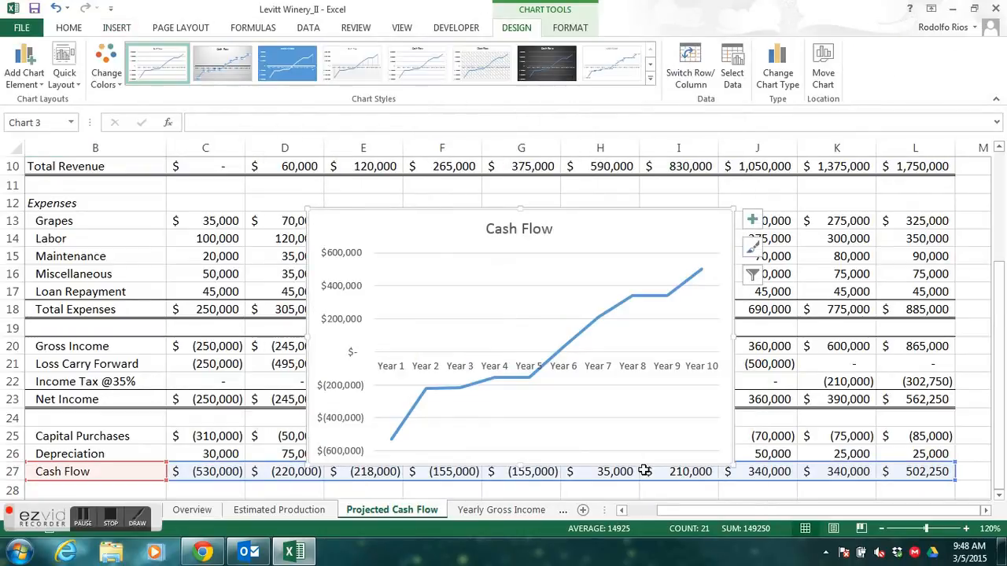
- Apply chart Style 15 to the Cash Flow line chart
left_click(753, 248)
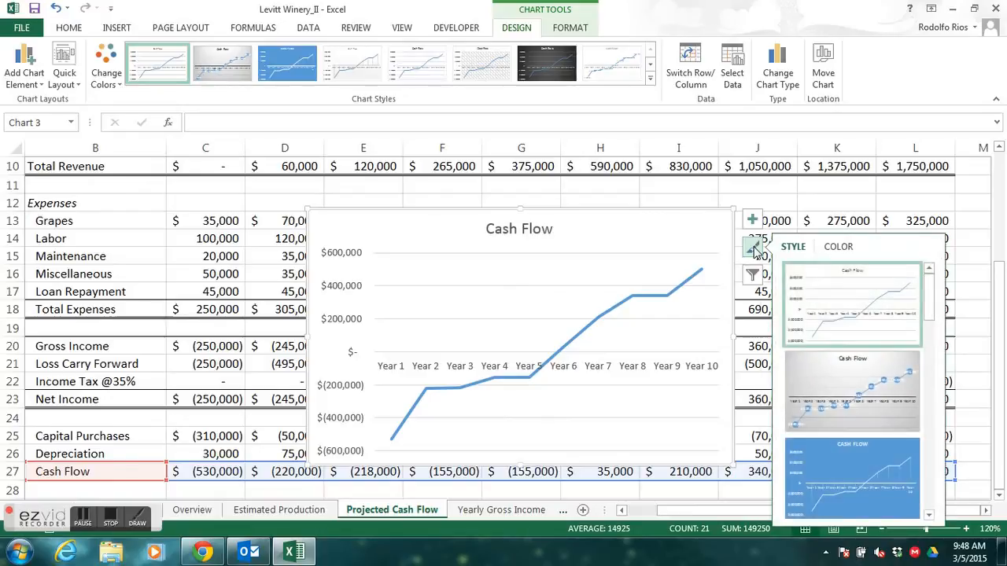
left_click_drag(927, 290, 925, 506)
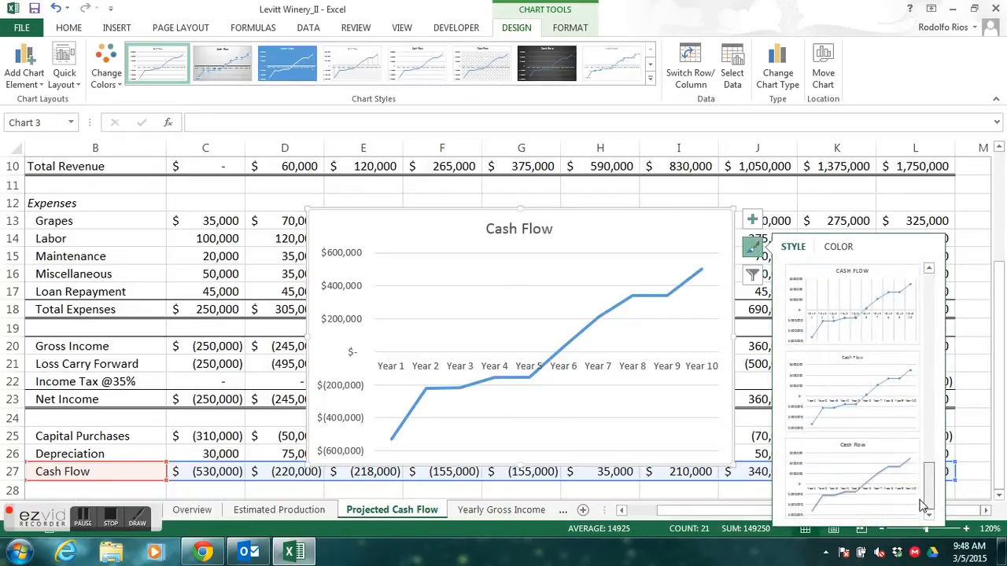
left_click(862, 491)
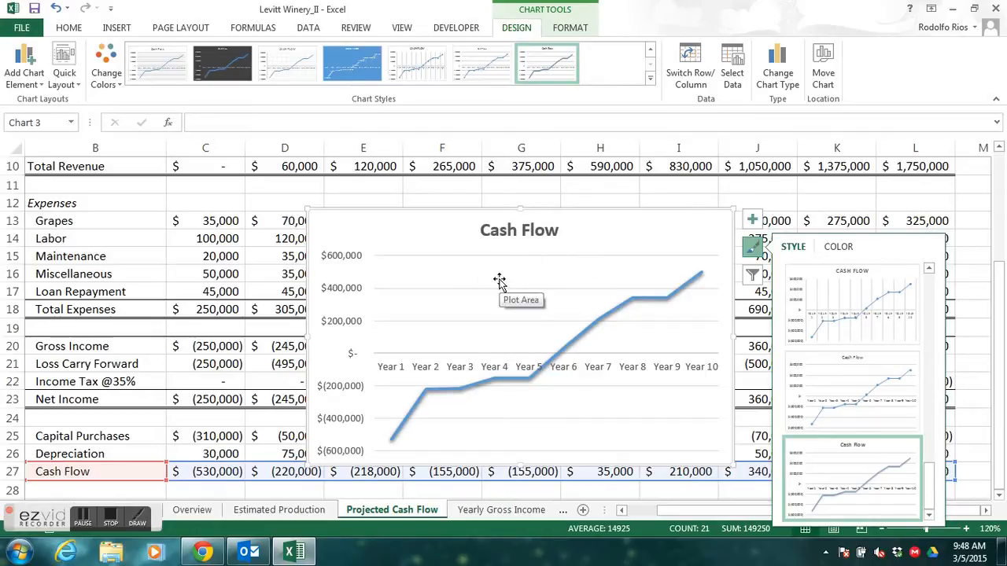
- Move the Cash Flow line chart to the Overview worksheet as an embedded object
left_click(823, 73)
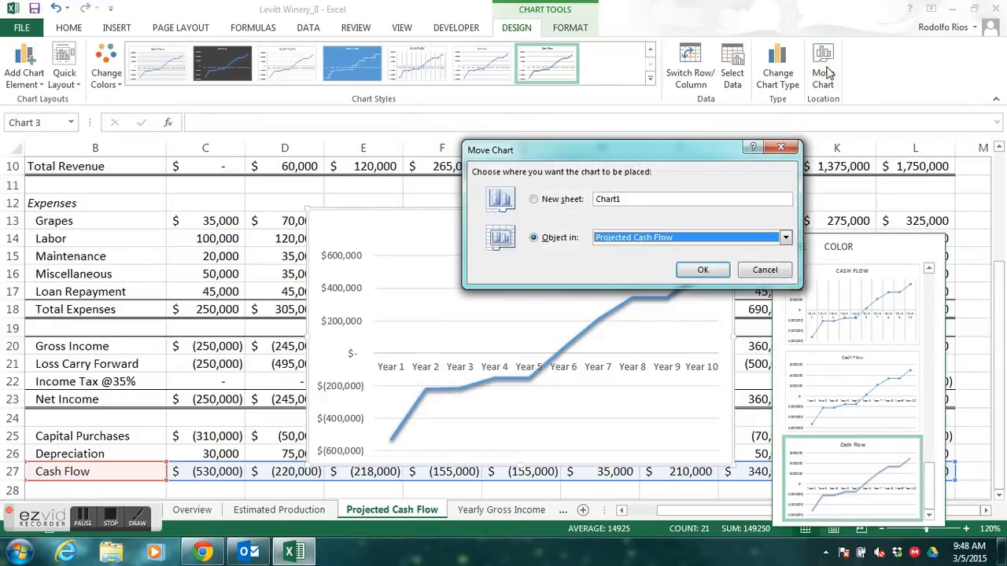
left_click(786, 241)
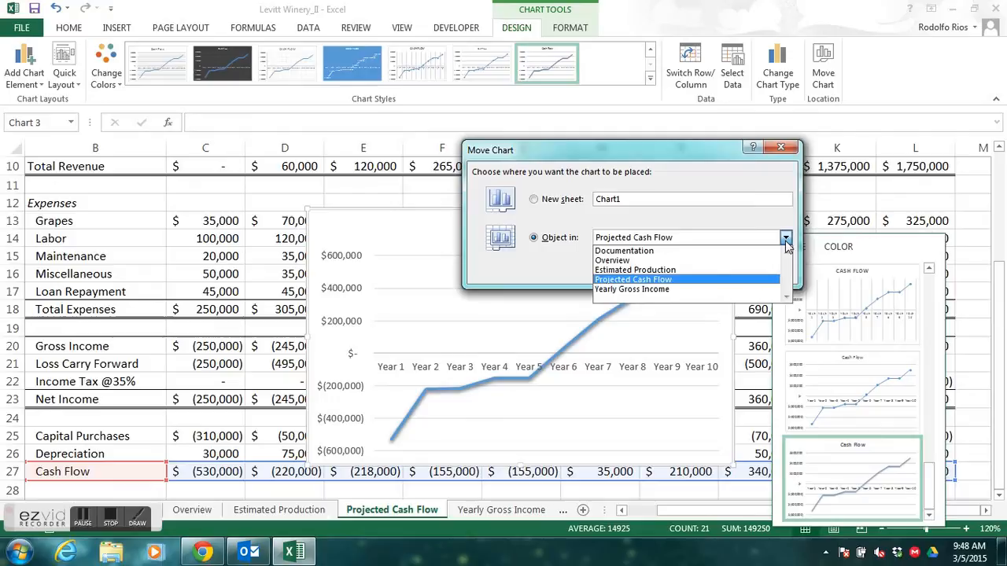
left_click(630, 260)
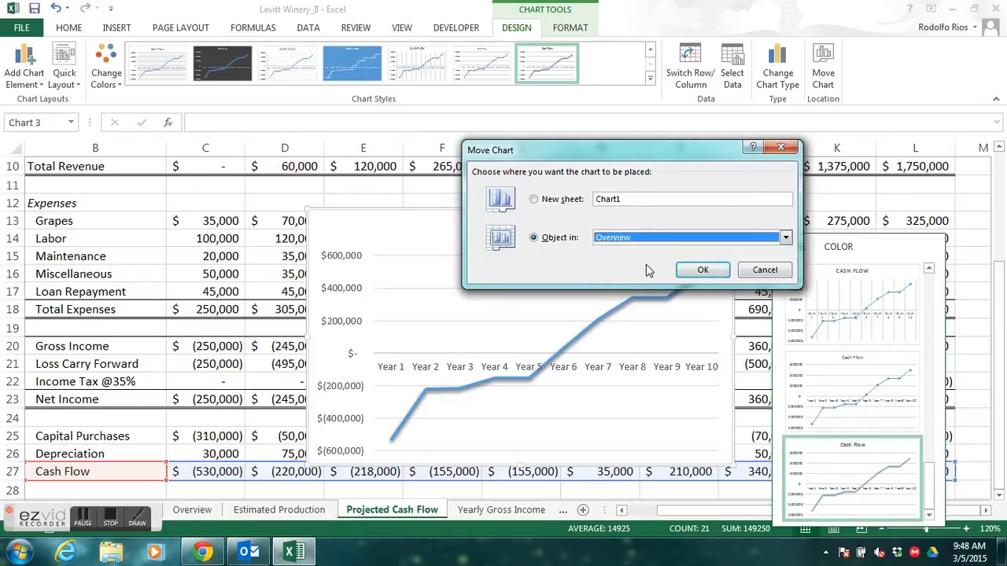
left_click(701, 270)
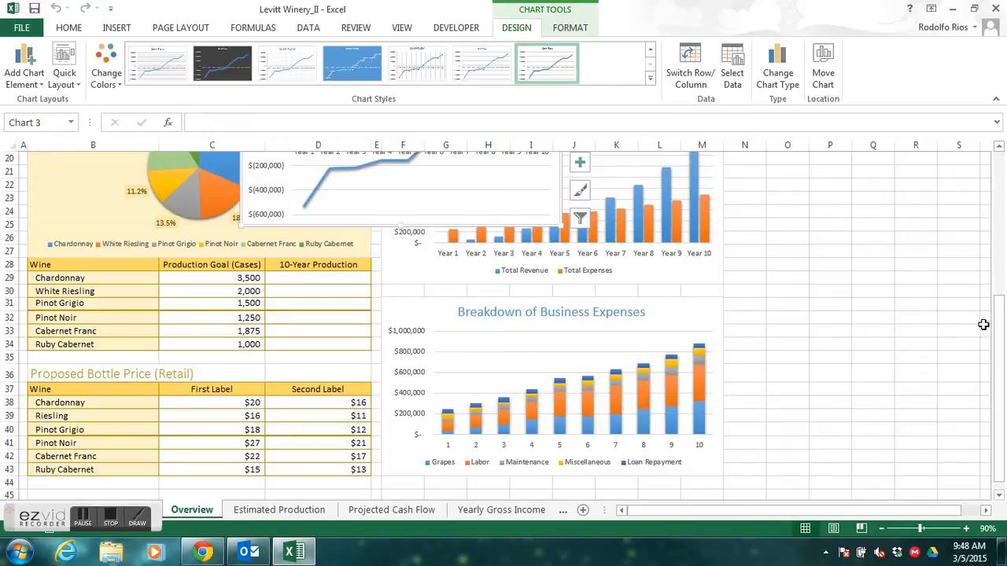
- Reposition the Cash Flow chart below the Proposed Bottle Price table, with its upper-left corner in cell B45
left_click_drag(1001, 331, 999, 335)
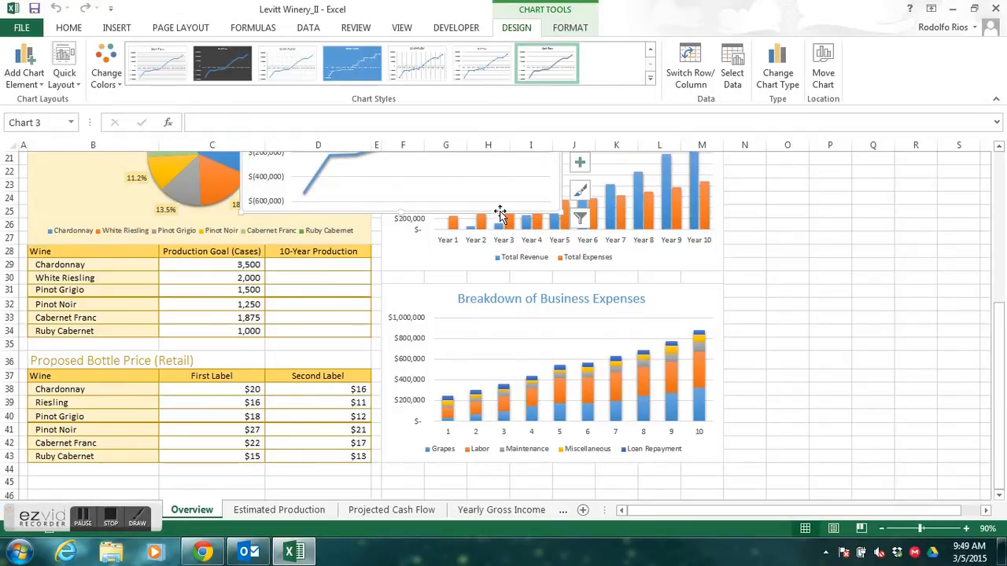
left_click_drag(501, 215, 665, 523)
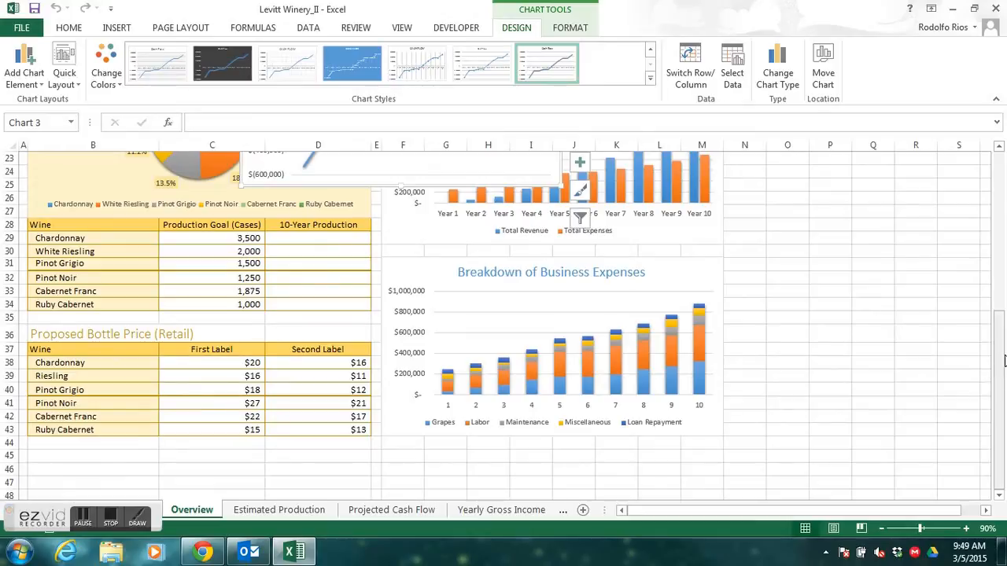
left_click_drag(559, 208, 847, 402)
mouse_move(1001, 332)
left_mouse_down()
mouse_move(1002, 303)
mouse_move(1002, 322)
left_mouse_up()
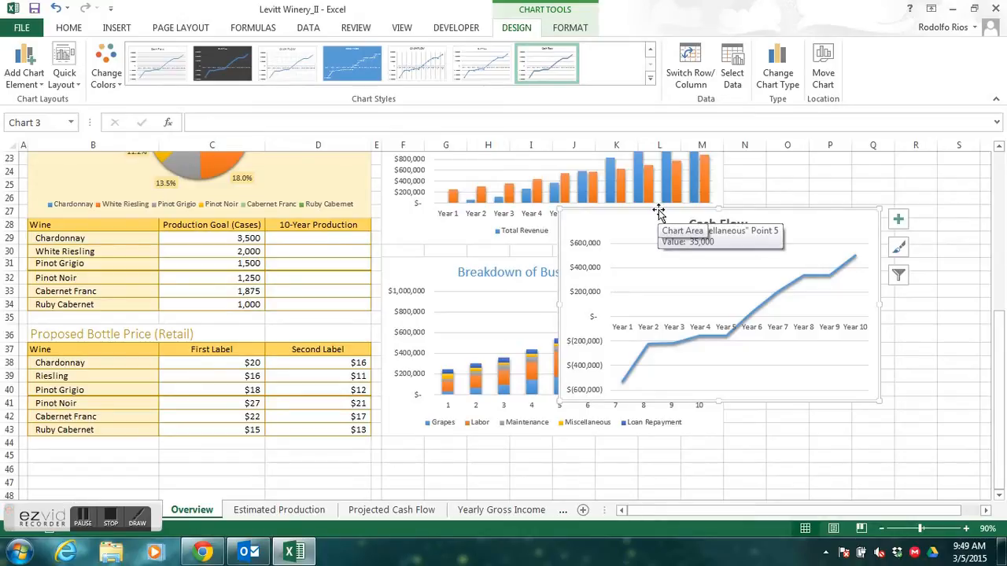
left_click_drag(660, 212, 122, 447)
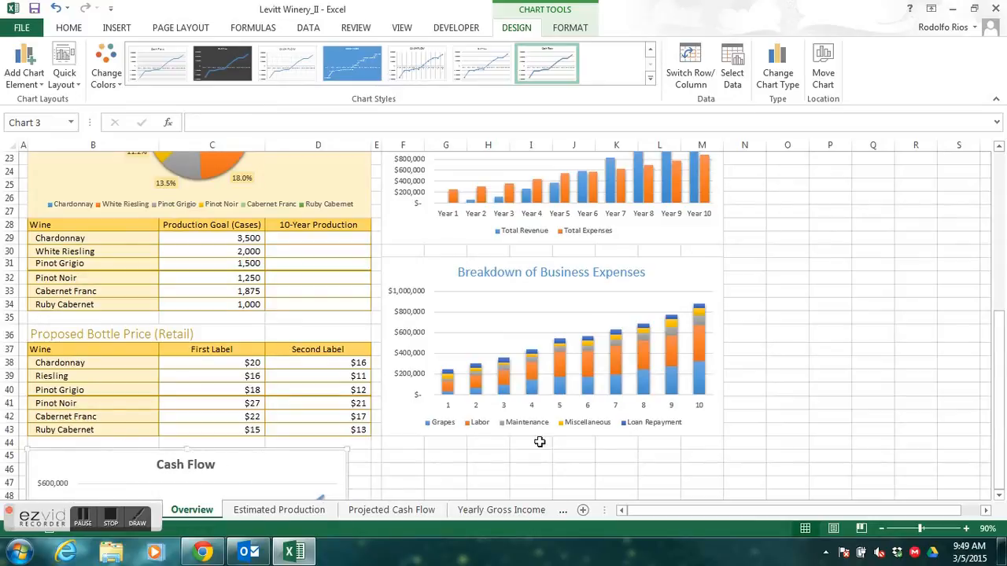
- Resize the Cash Flow chart so that it covers the range B45:D58
left_click_drag(1001, 371, 1000, 432)
left_click(1001, 495)
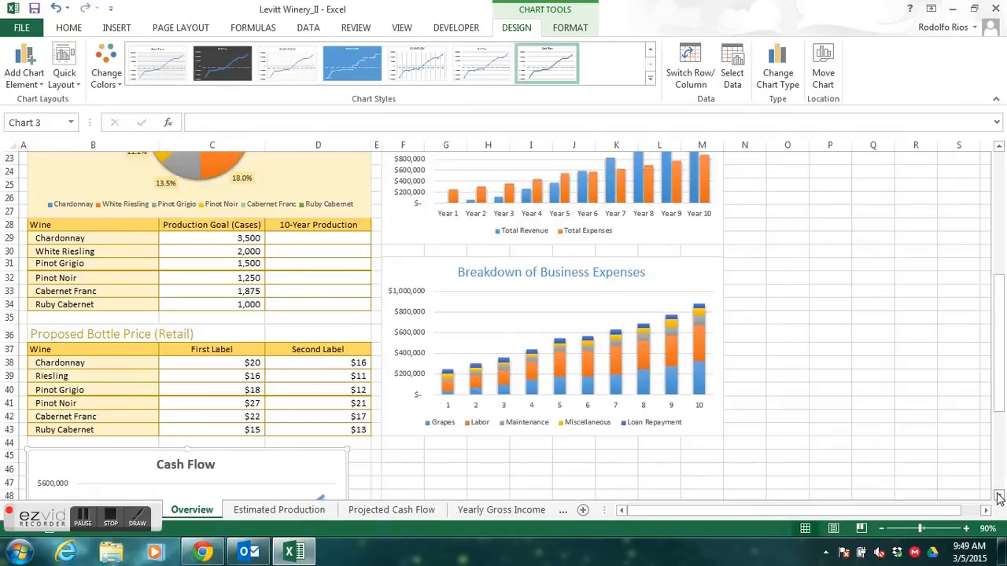
left_click_drag(1000, 497, 1001, 497)
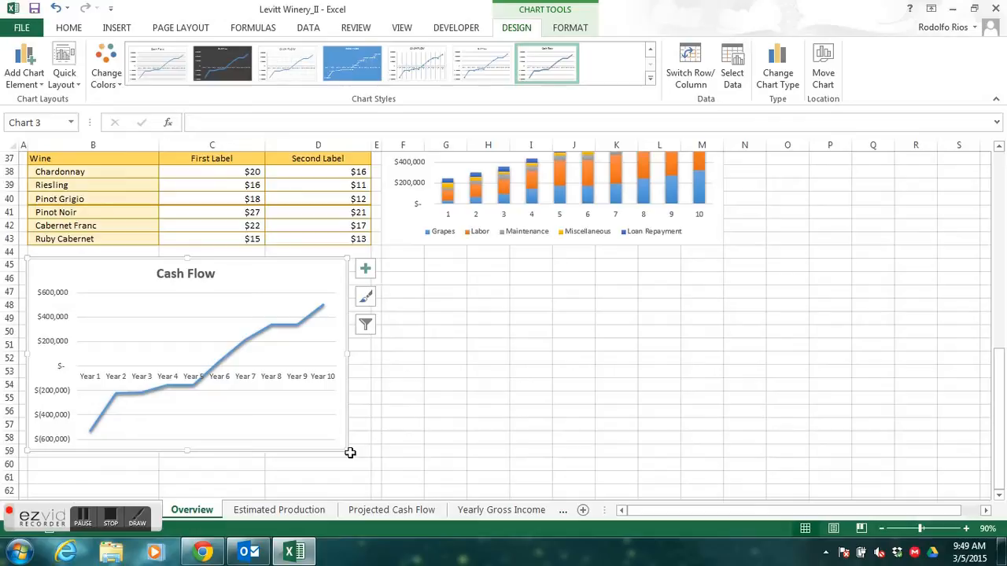
left_click_drag(349, 449, 368, 442)
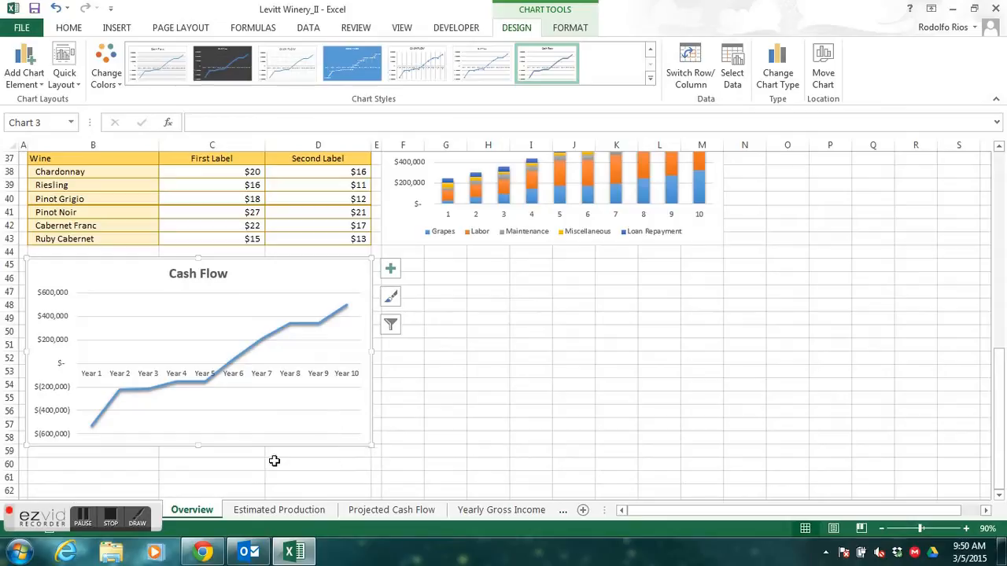
- Remove bold from the Cash Flow chart title and set its font color to blue, matching the other chart titles
left_click(213, 273)
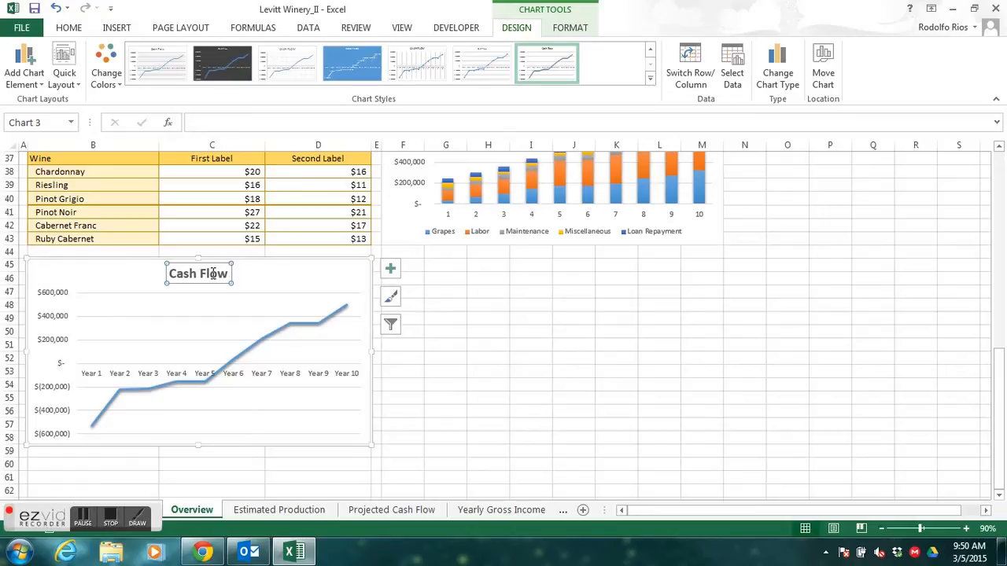
mouse_move(1000, 372)
left_mouse_down()
mouse_move(1001, 301)
mouse_move(995, 368)
left_mouse_up()
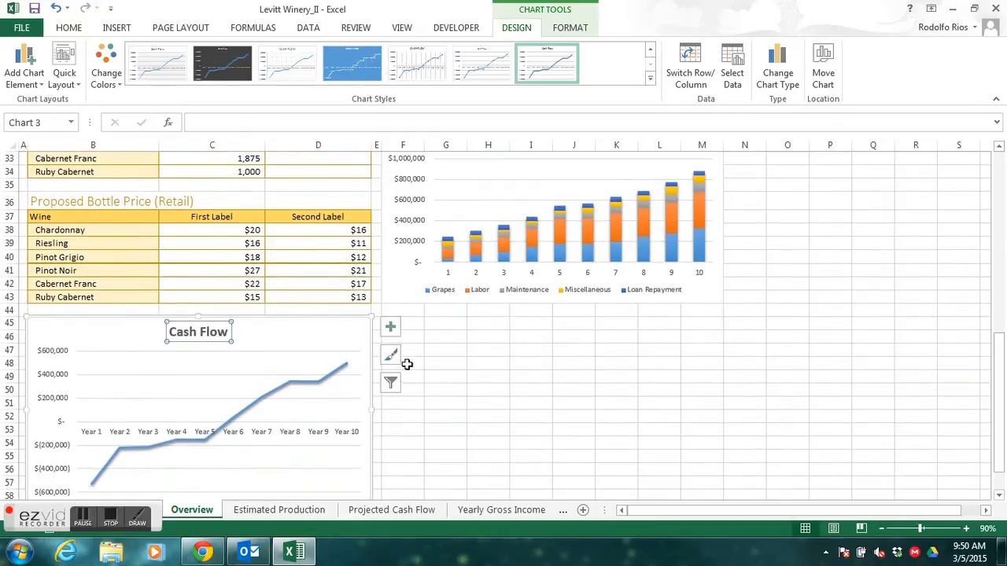
left_click(70, 28)
left_click(129, 80)
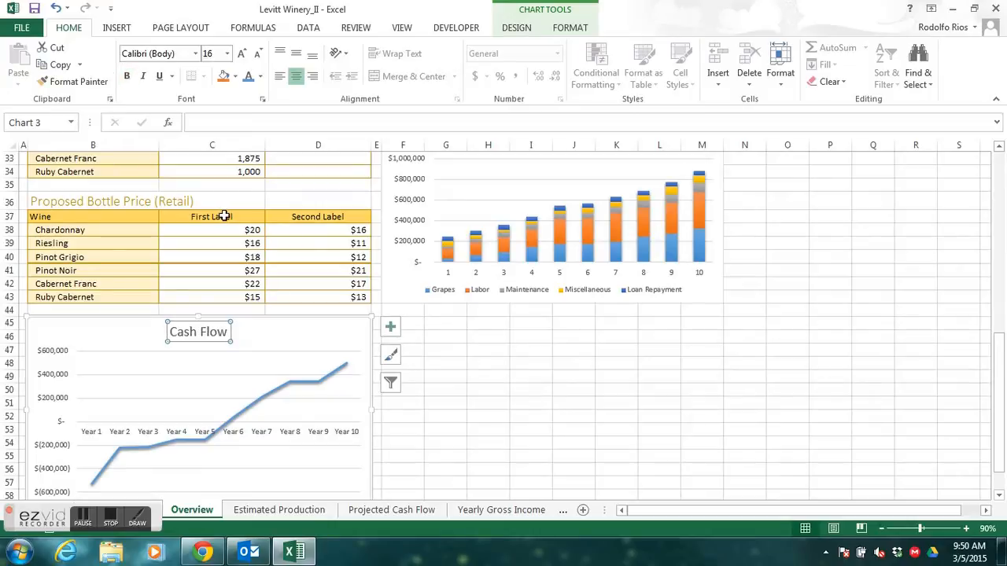
left_click(249, 82)
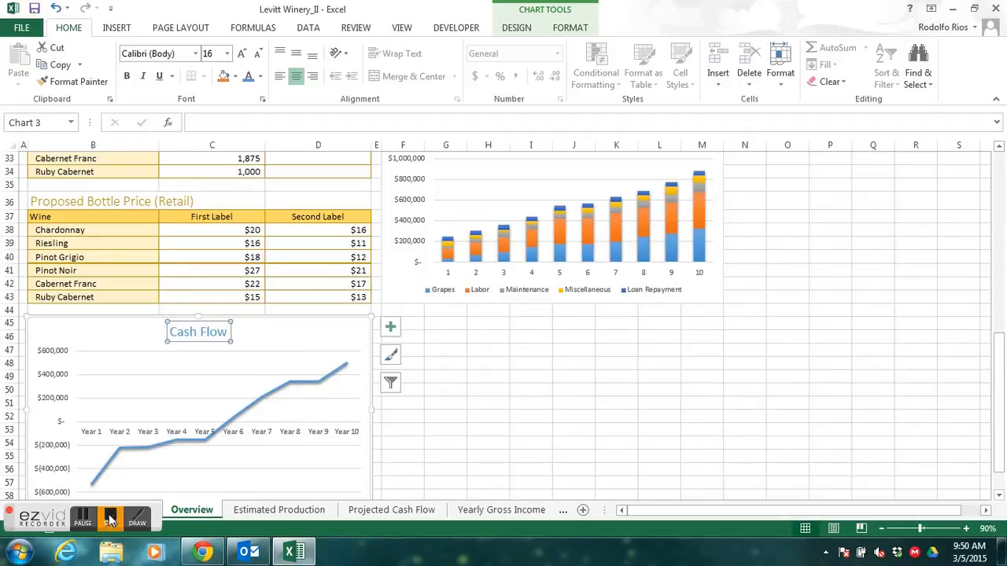
- Examine the Cash Flow line chart's trend from Year 1 to Year 10 at 120% zoom
left_click(110, 519)
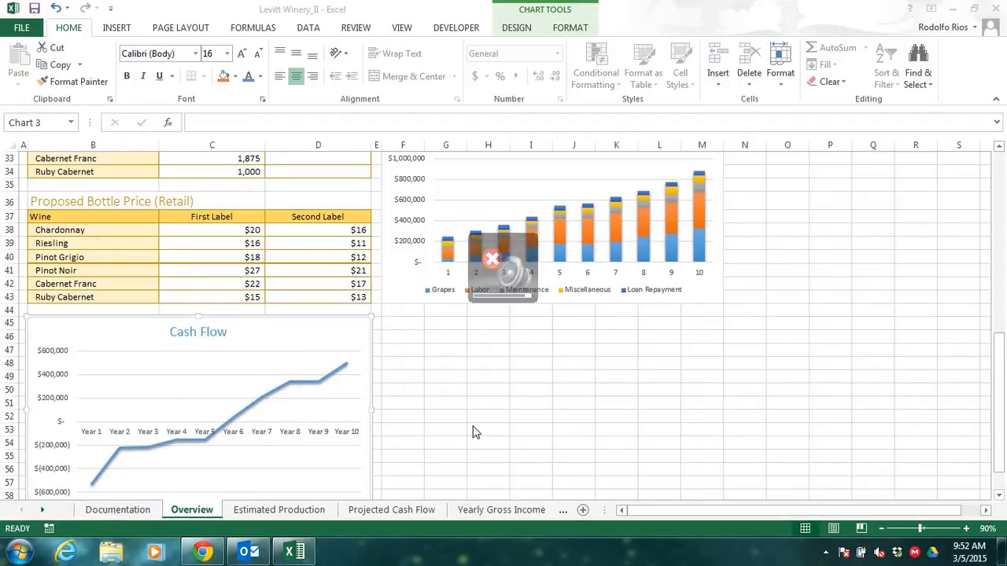
left_click(1000, 417)
left_click(999, 497)
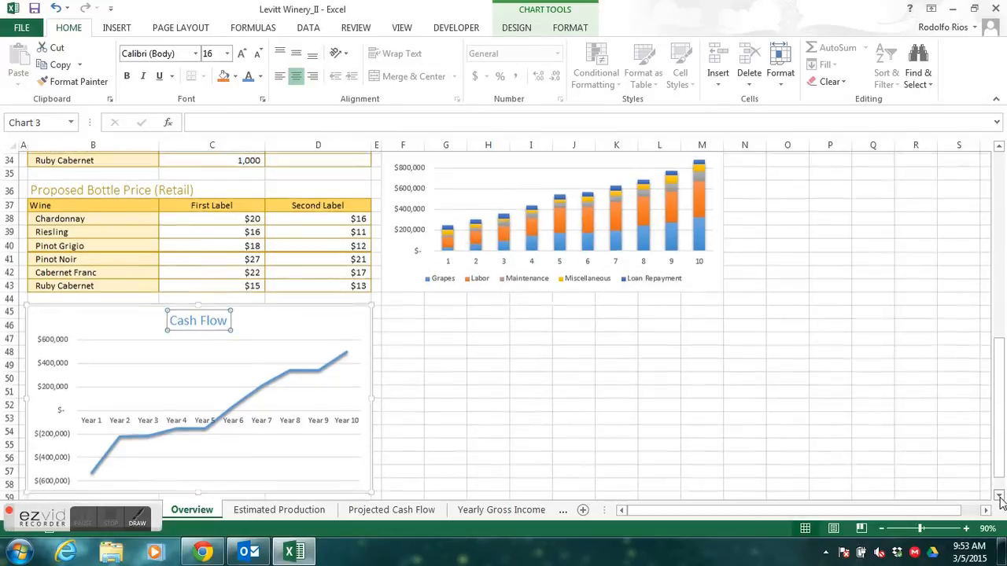
left_click(966, 529)
left_click(966, 529)
left_click(966, 529)
left_click_drag(1000, 412, 1001, 485)
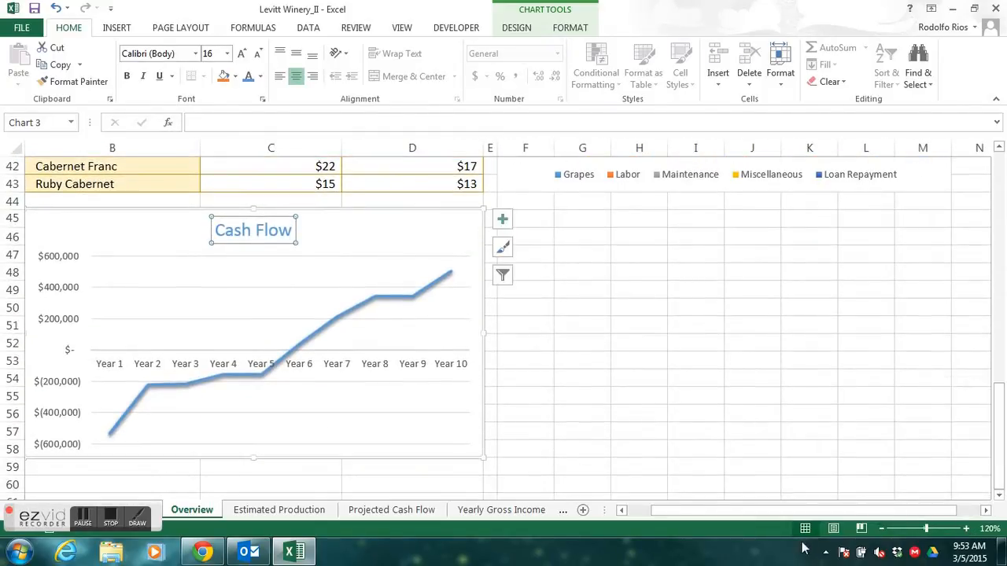
left_click_drag(782, 514, 700, 512)
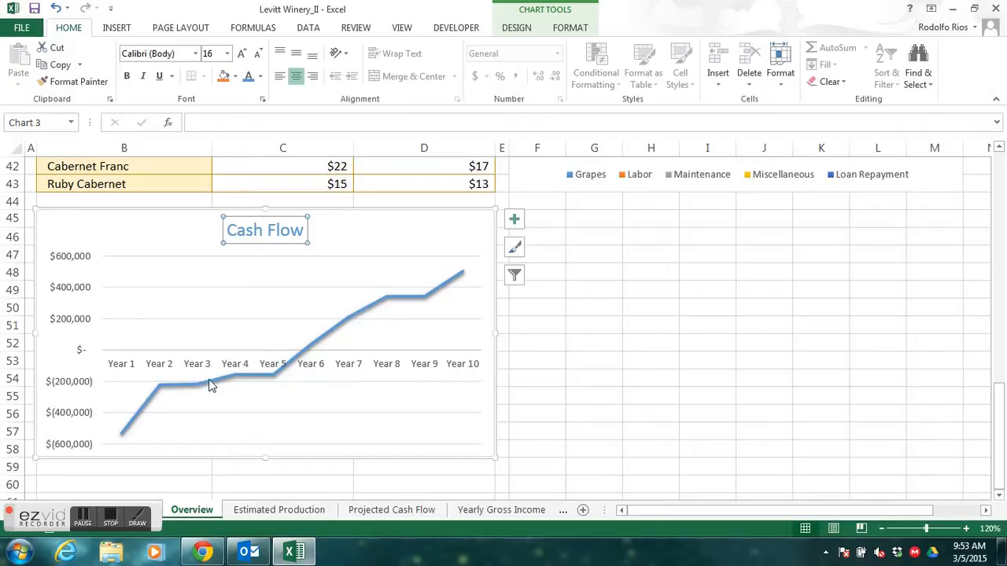
- Set the maximum bound of the Cash Flow chart's vertical axis to 175000
mouse_move(174, 394)
mouse_move(131, 429)
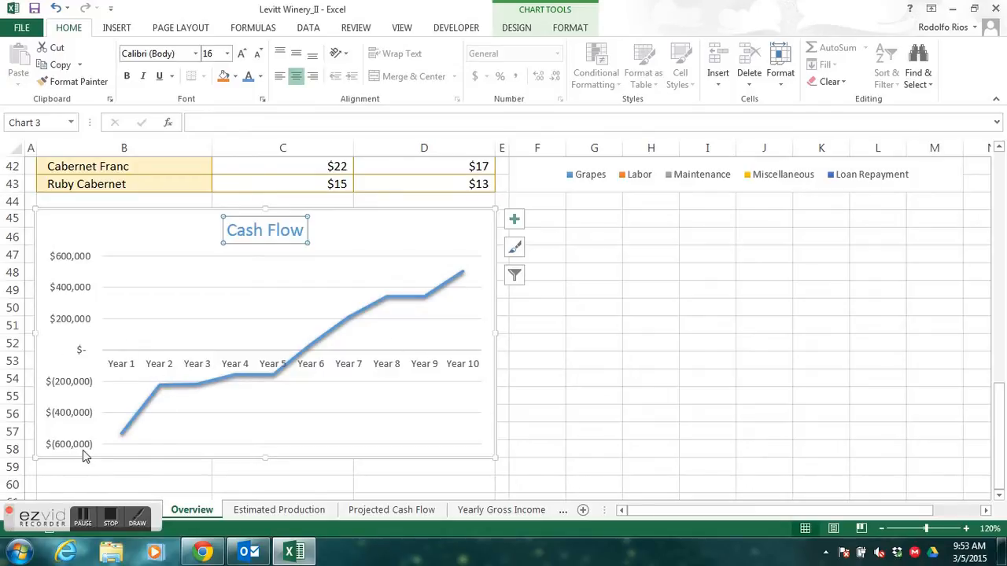
left_click(76, 294)
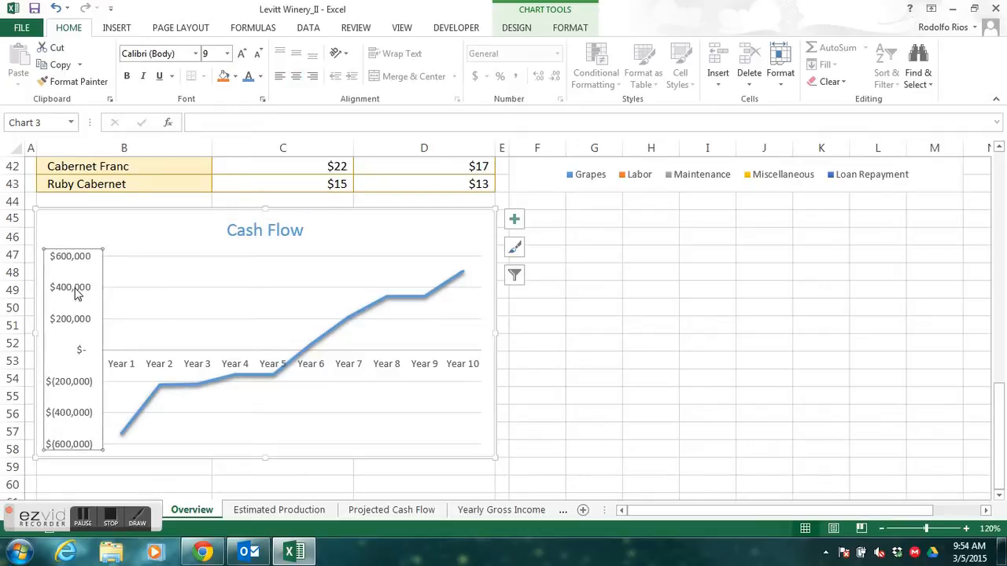
double_click(76, 293)
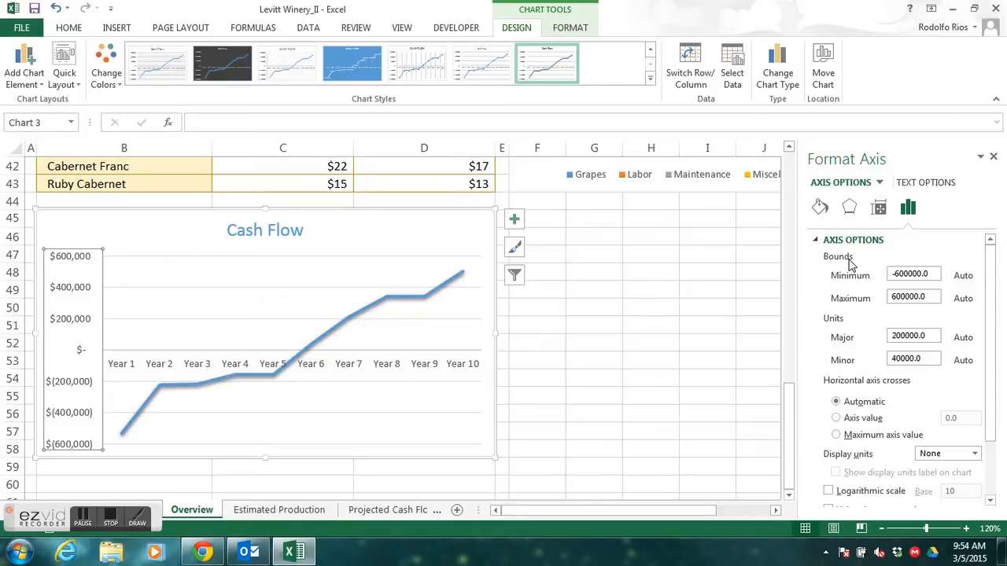
left_click(937, 300)
left_click_drag(923, 298, 883, 302)
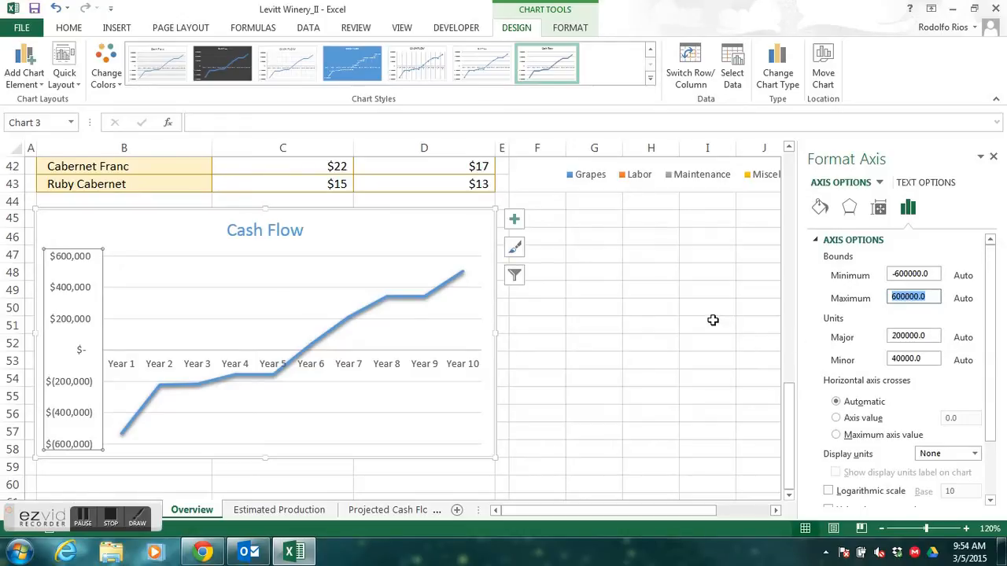
type("175000")
key("Return")
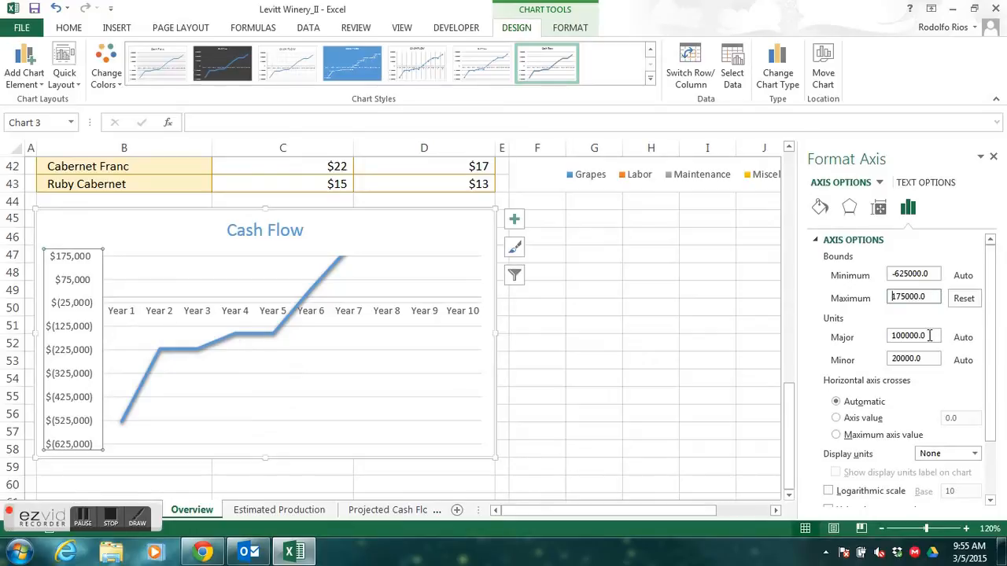
- Set the major unit of the Cash Flow chart's vertical axis to 250000
left_click_drag(932, 336, 885, 337)
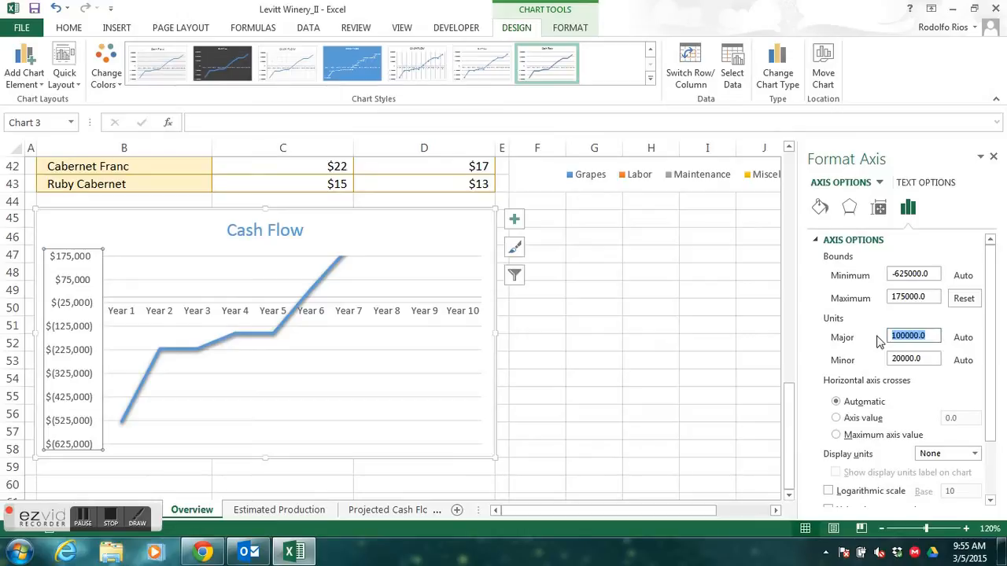
type("250000")
key("Return")
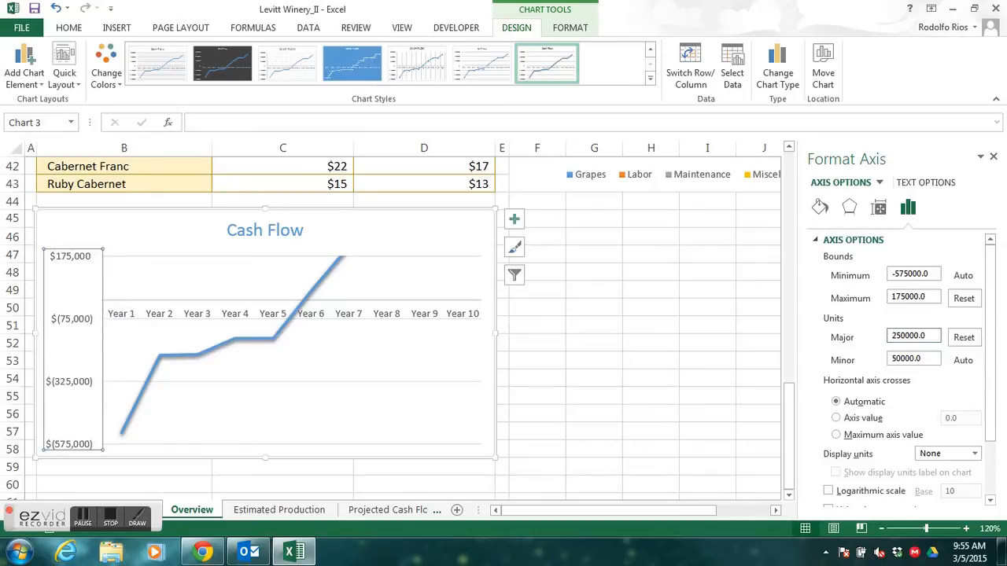
key("alt+Tab")
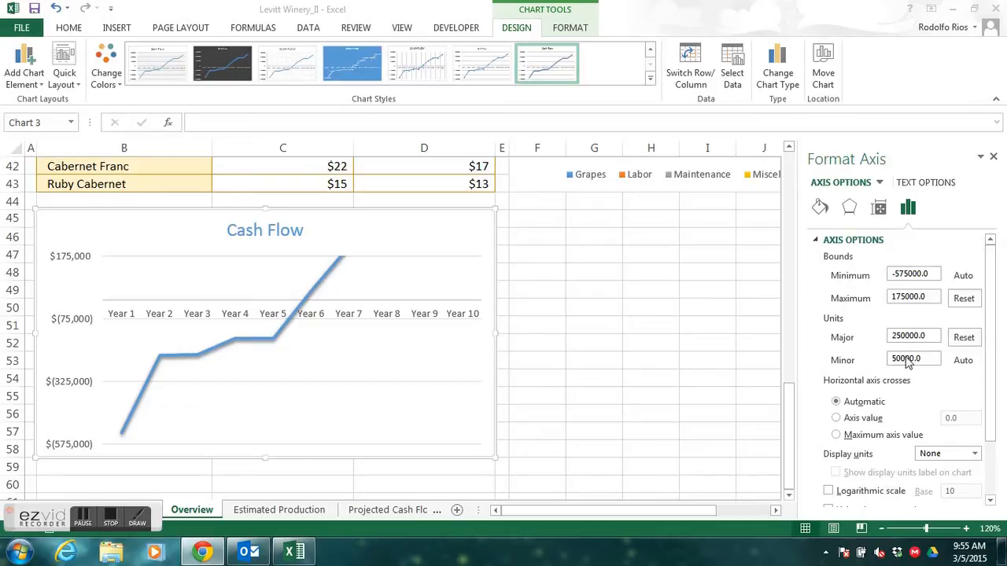
left_click(85, 521)
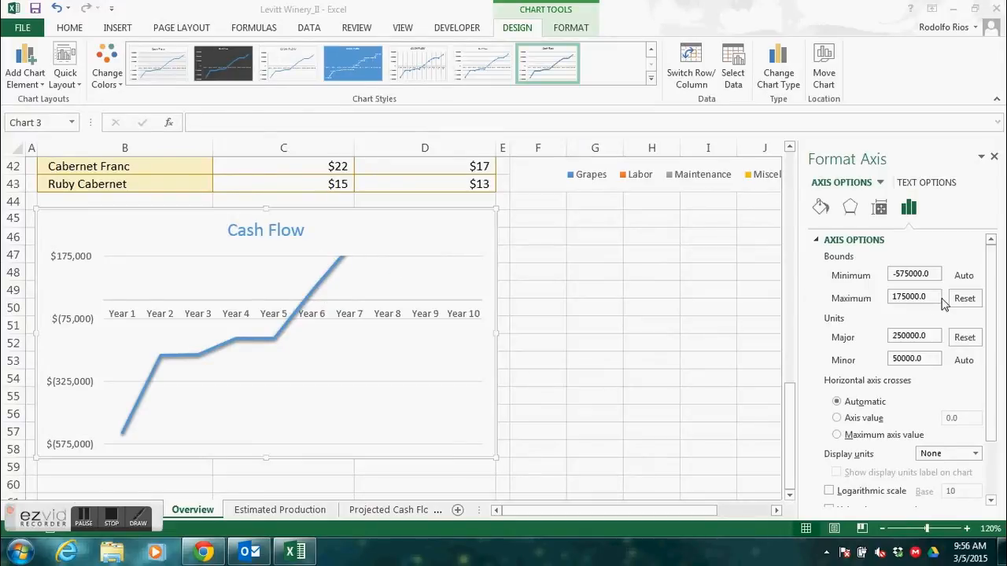
- Set the Cash Flow chart's vertical axis bounds to a minimum of 0 and a maximum of 1750000
left_click_drag(937, 274, 879, 273)
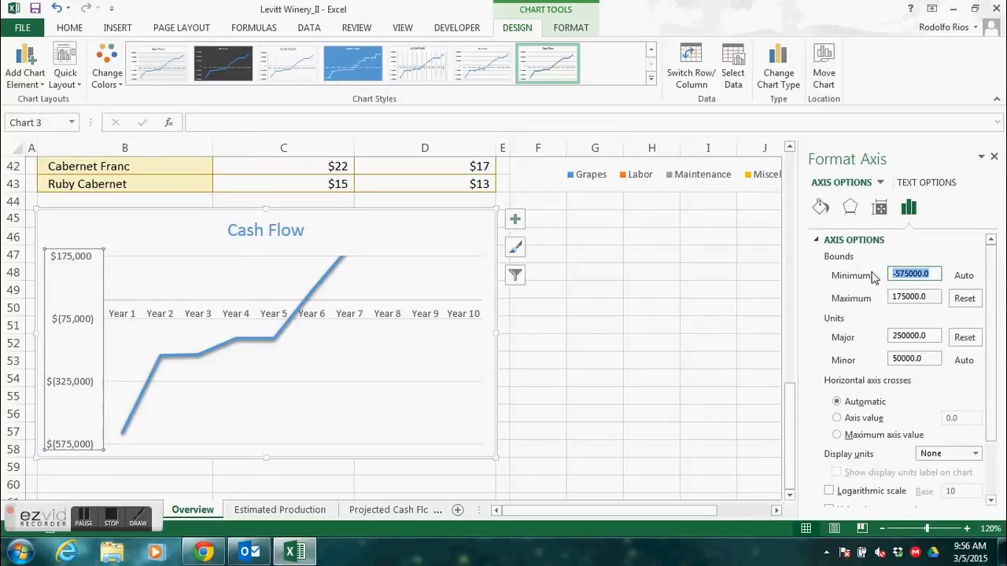
type("0")
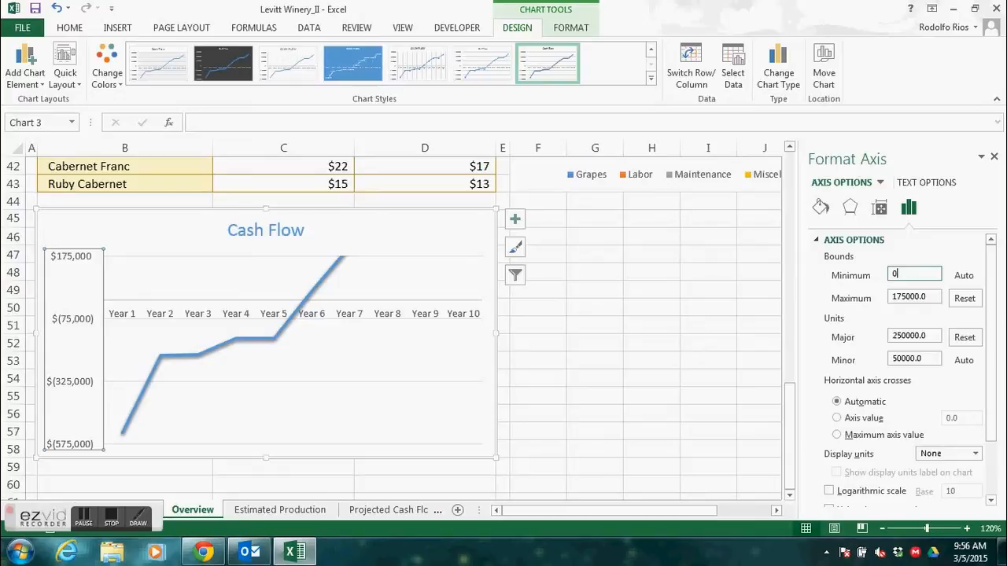
key("Tab")
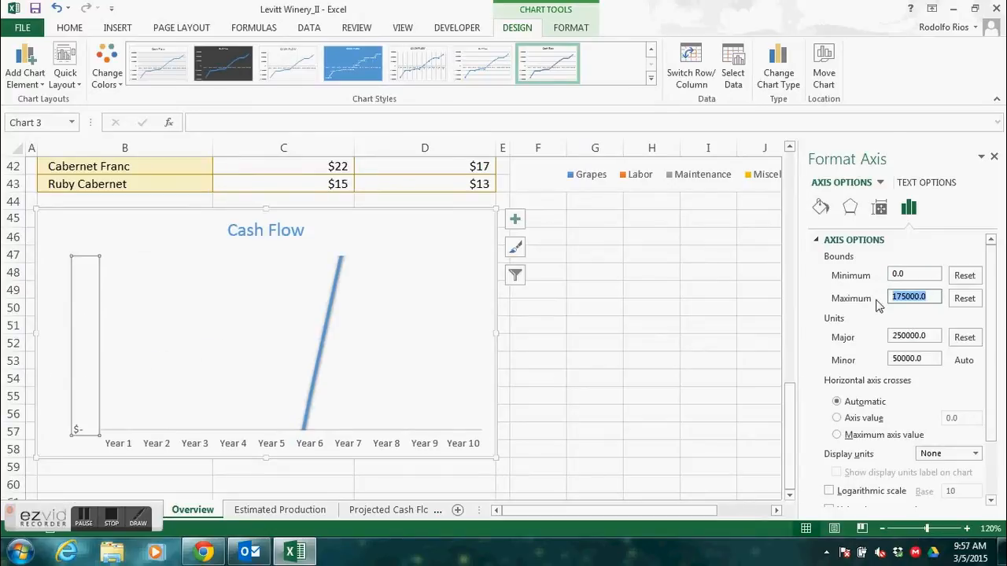
type("1750")
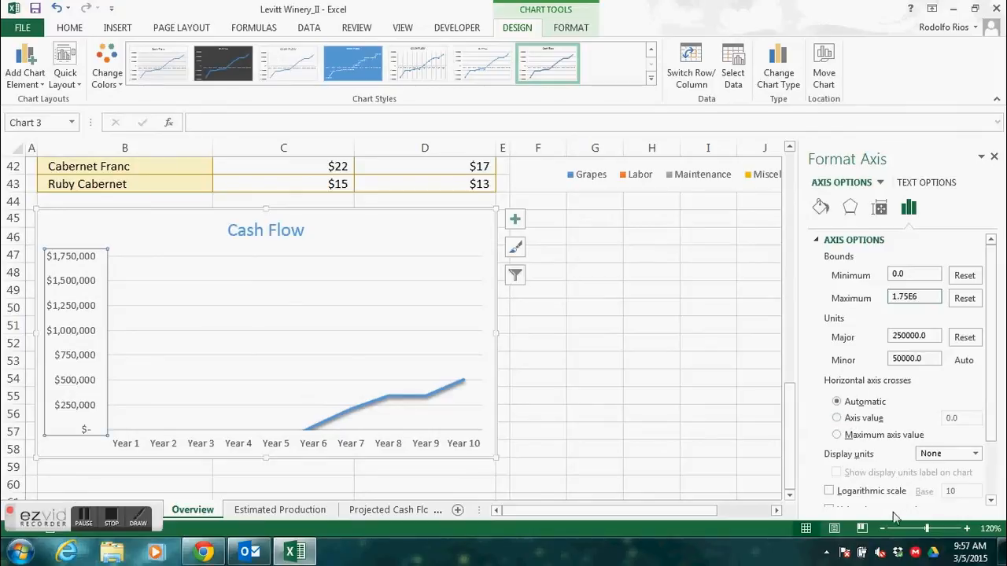
left_click_drag(984, 418, 992, 472)
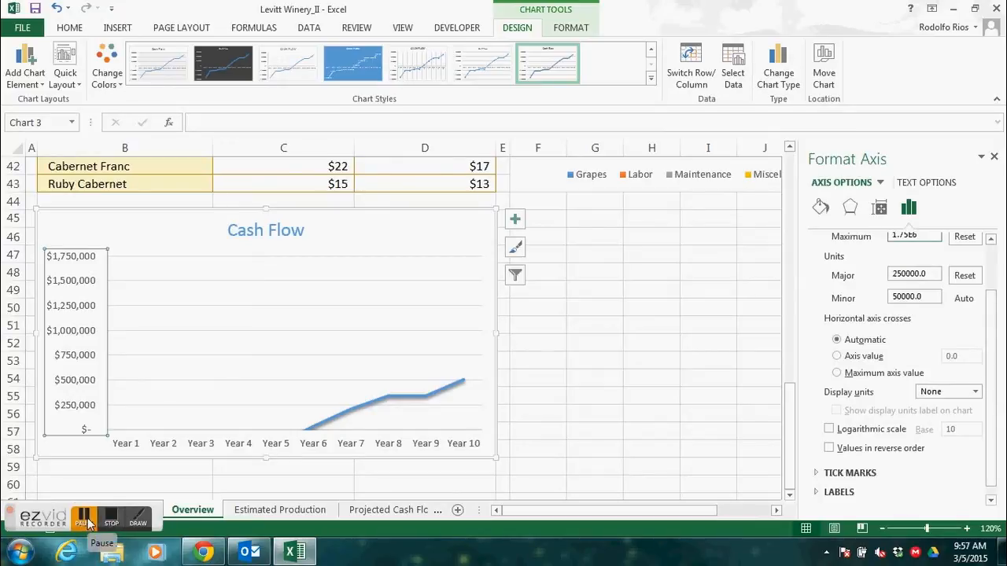
left_click(87, 524)
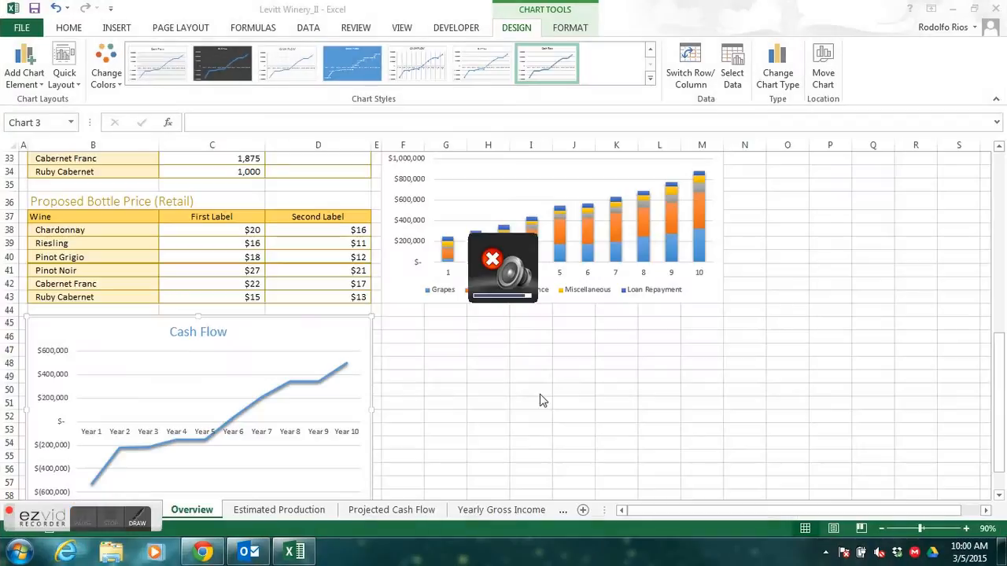
- Set the maximum bound of the Projected Revenue and Expenses chart's vertical axis to 1750000
left_click(1000, 384)
left_click_drag(995, 361, 995, 273)
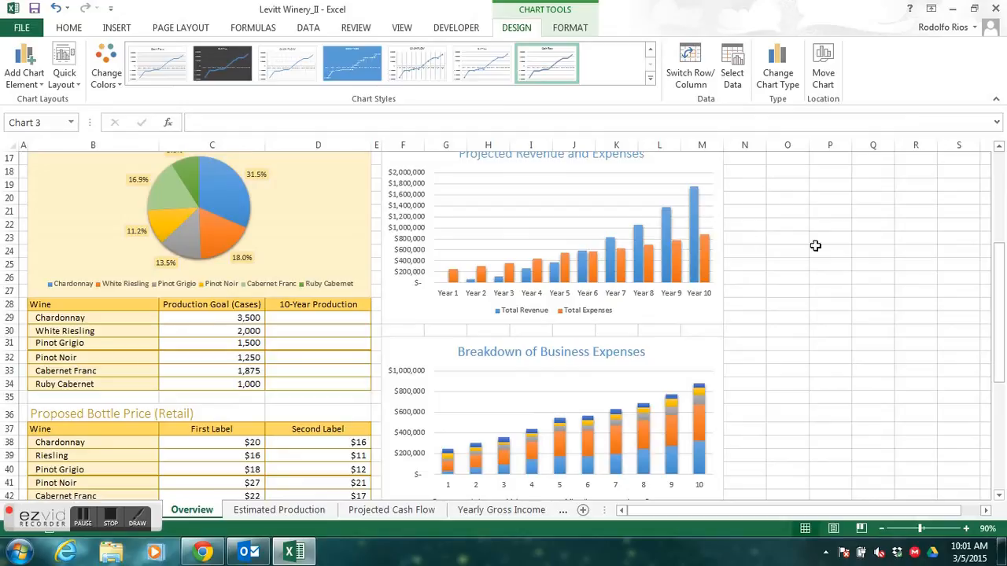
left_click_drag(997, 316, 997, 246)
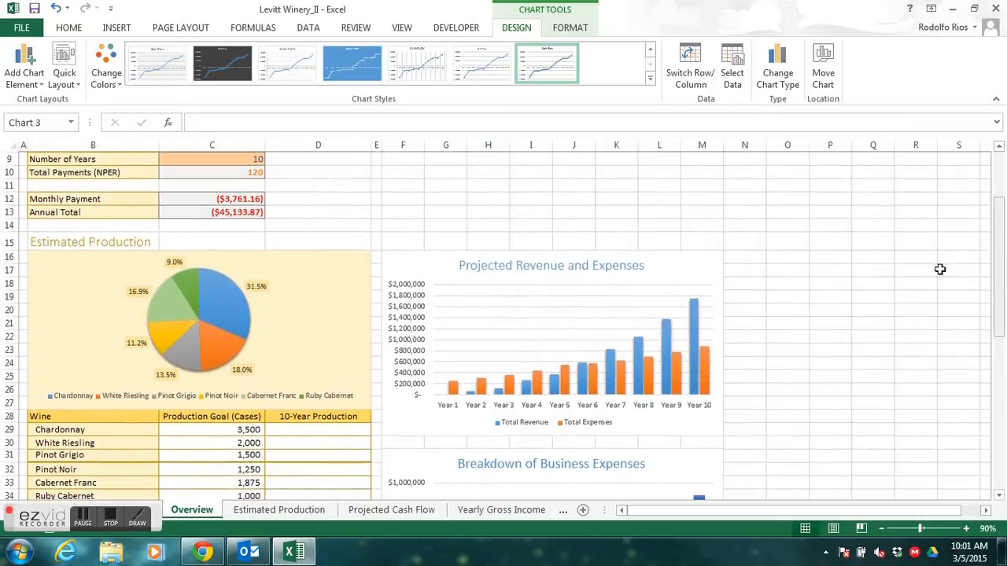
left_click(625, 276)
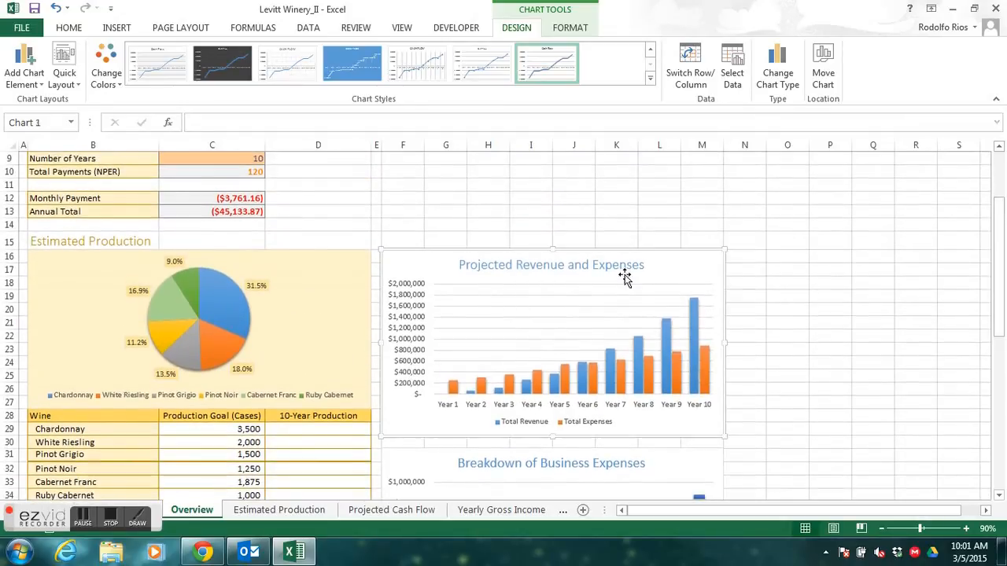
left_click(967, 530)
left_click(967, 530)
left_click(967, 529)
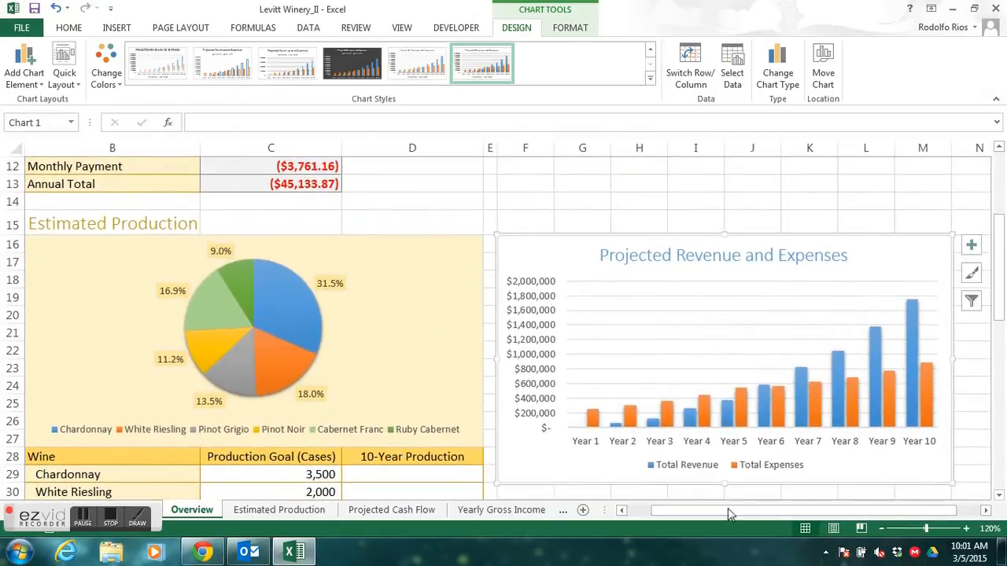
left_click_drag(710, 515, 733, 516)
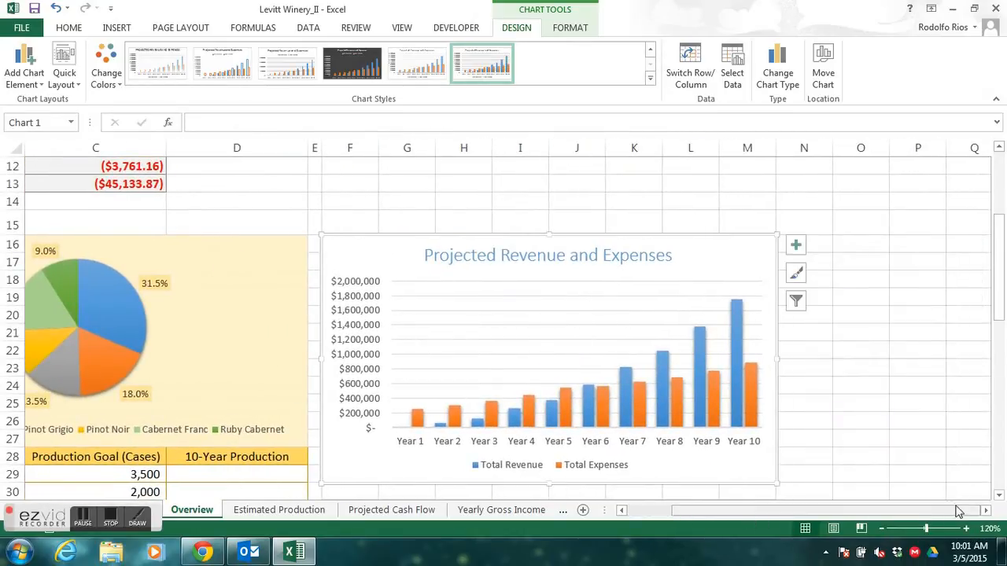
left_click(997, 498)
left_click(998, 498)
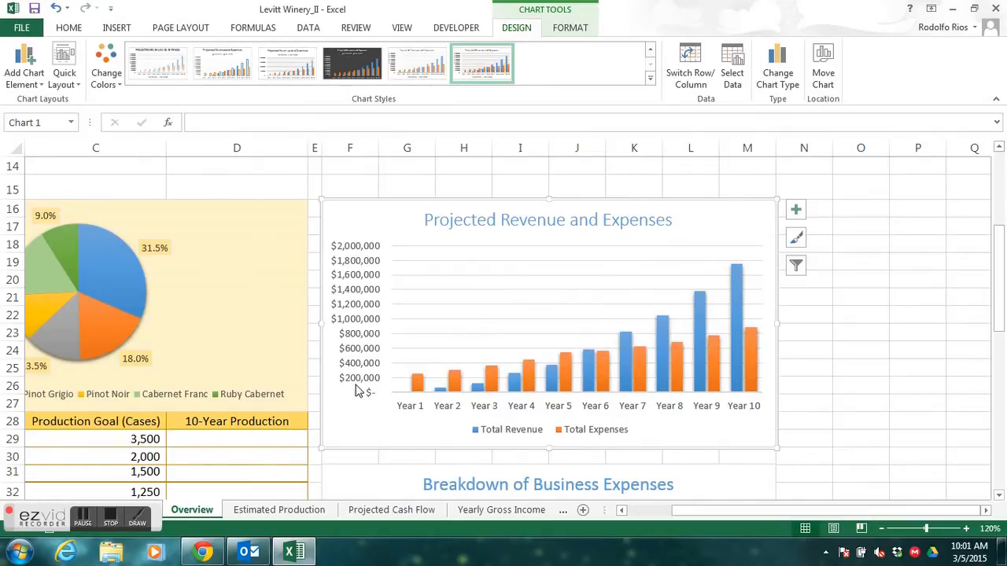
left_click(369, 327)
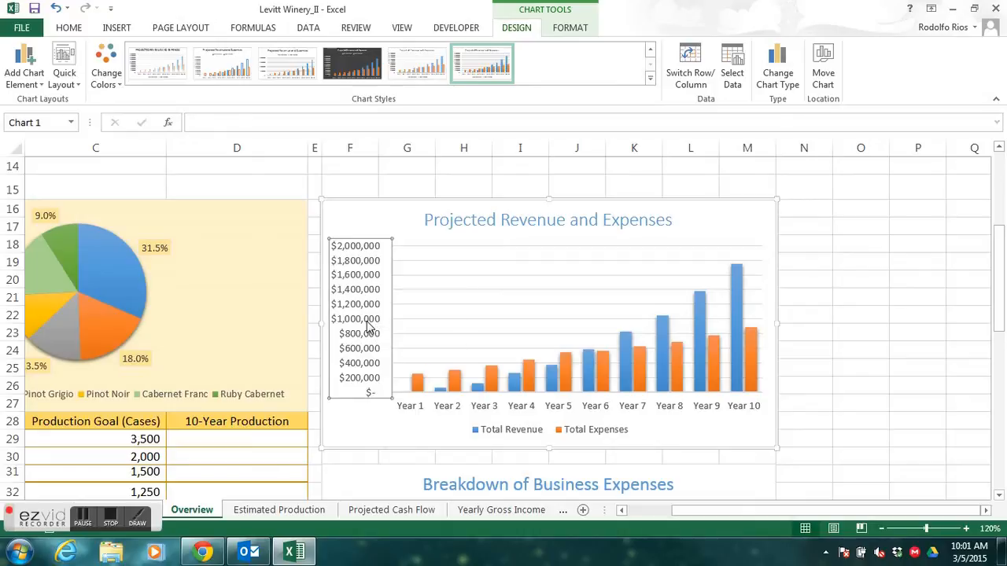
double_click(369, 328)
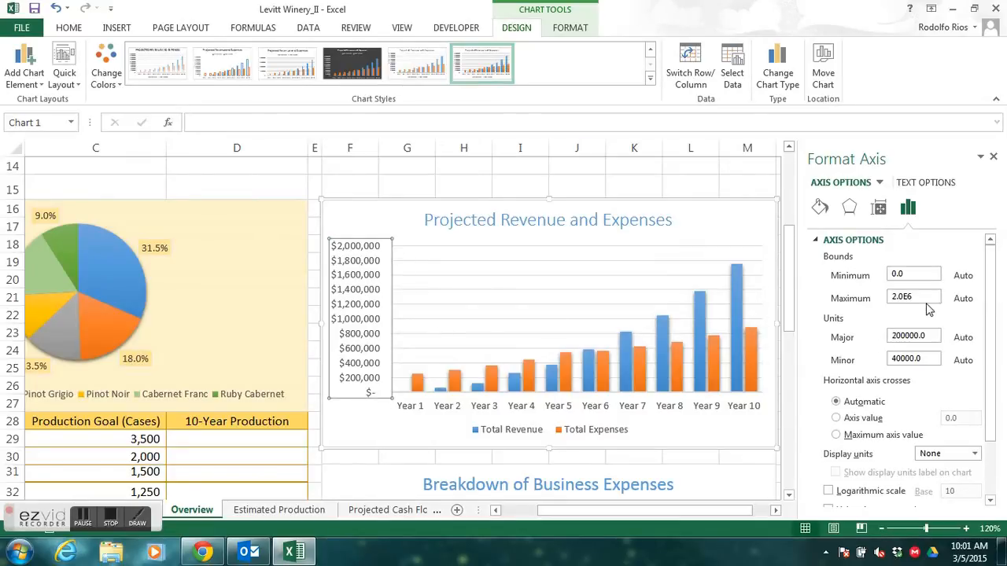
left_click_drag(925, 297, 880, 305)
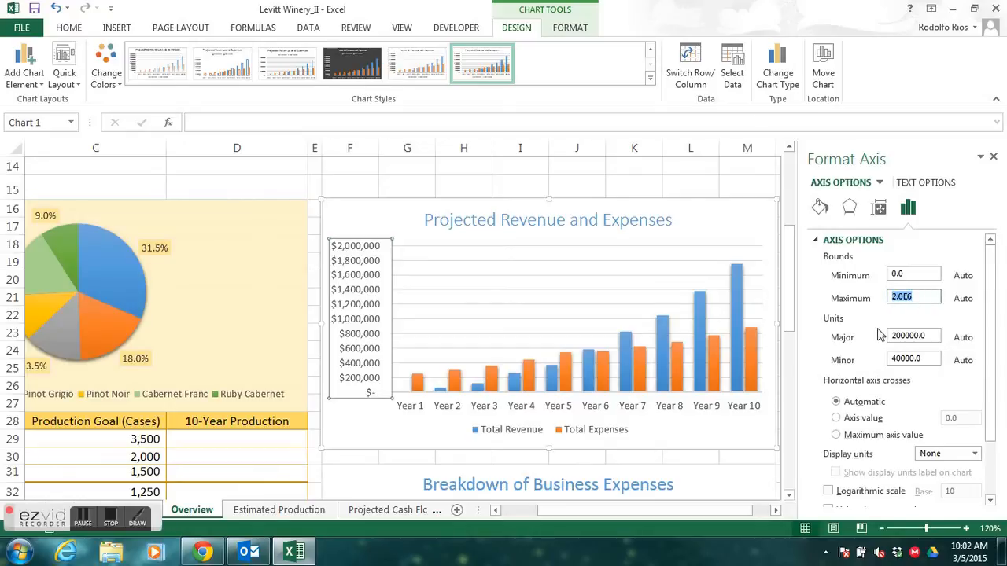
type("1750000")
- Set the major unit of the Projected Revenue and Expenses chart's vertical axis to 250000 and finish formatting the axis
left_click(926, 336)
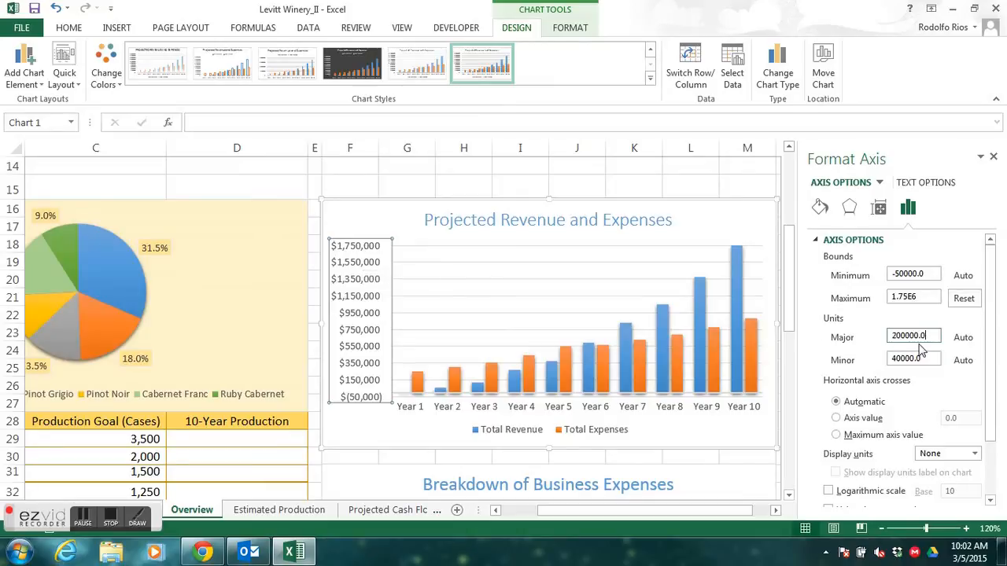
left_click_drag(934, 337, 878, 338)
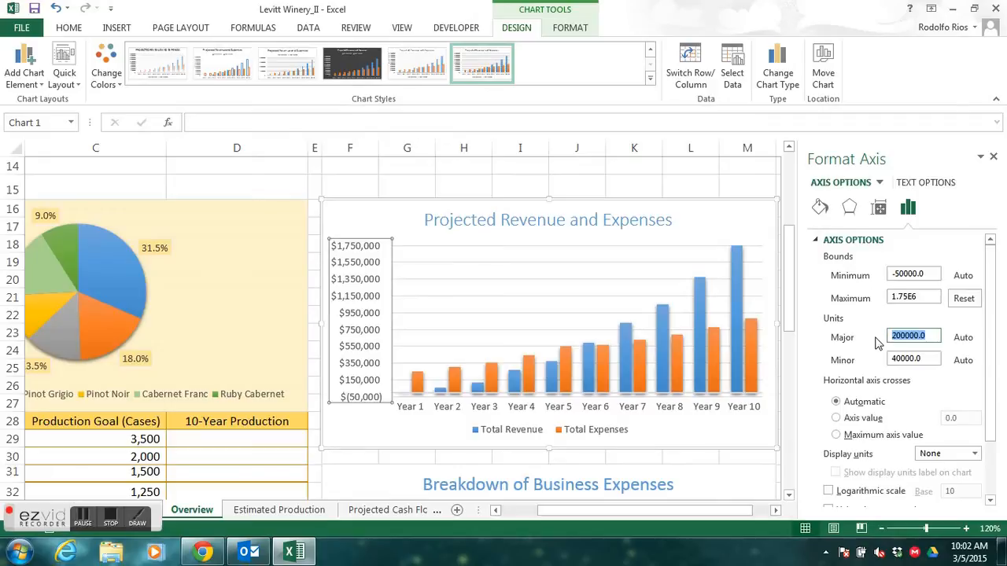
type("25")
key("Return")
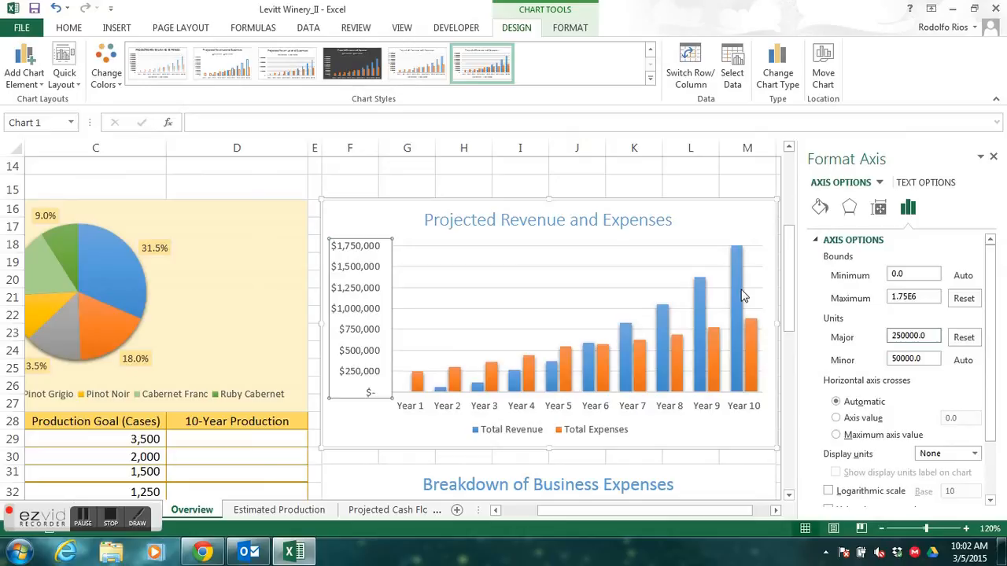
mouse_move(734, 254)
left_click(120, 517)
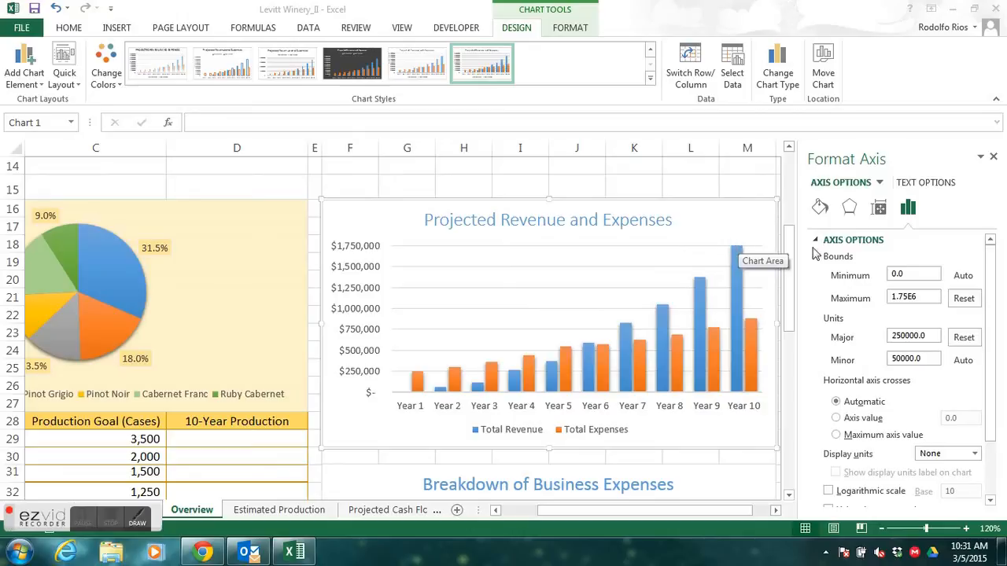
left_click(997, 161)
left_click(995, 160)
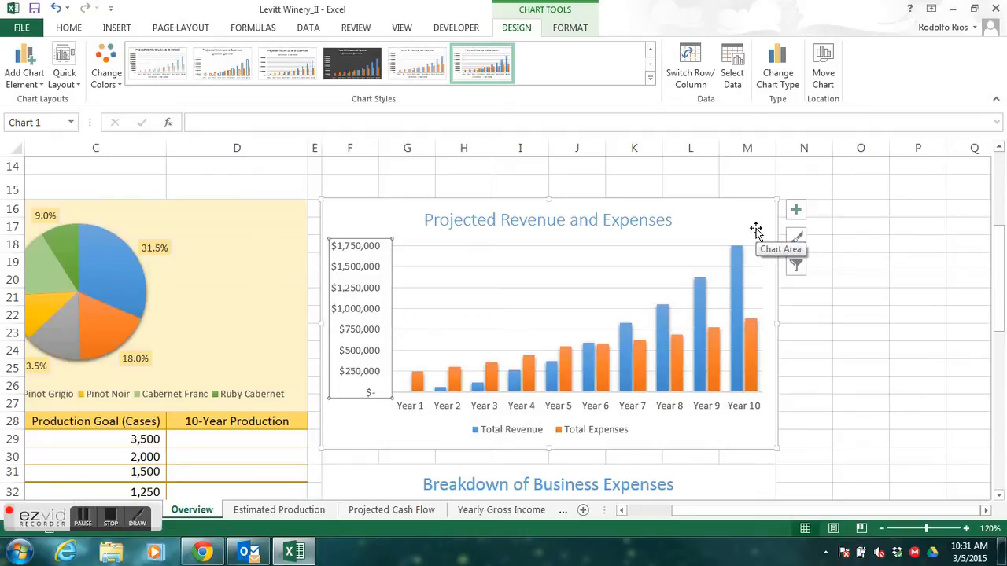
- Add primary major vertical gridlines to the Projected Revenue and Expenses chart
left_click(797, 211)
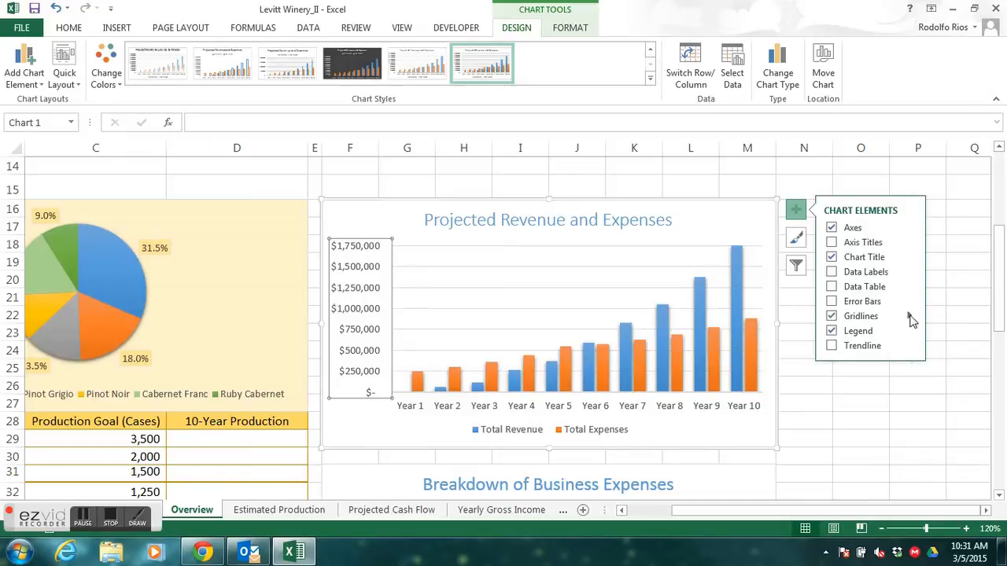
left_click(909, 317)
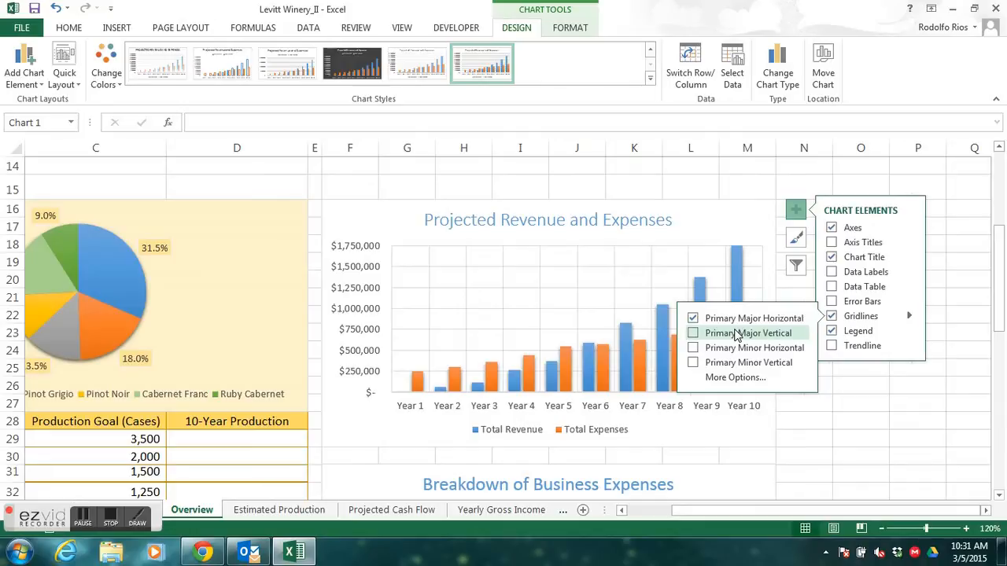
left_click(693, 333)
left_click(693, 334)
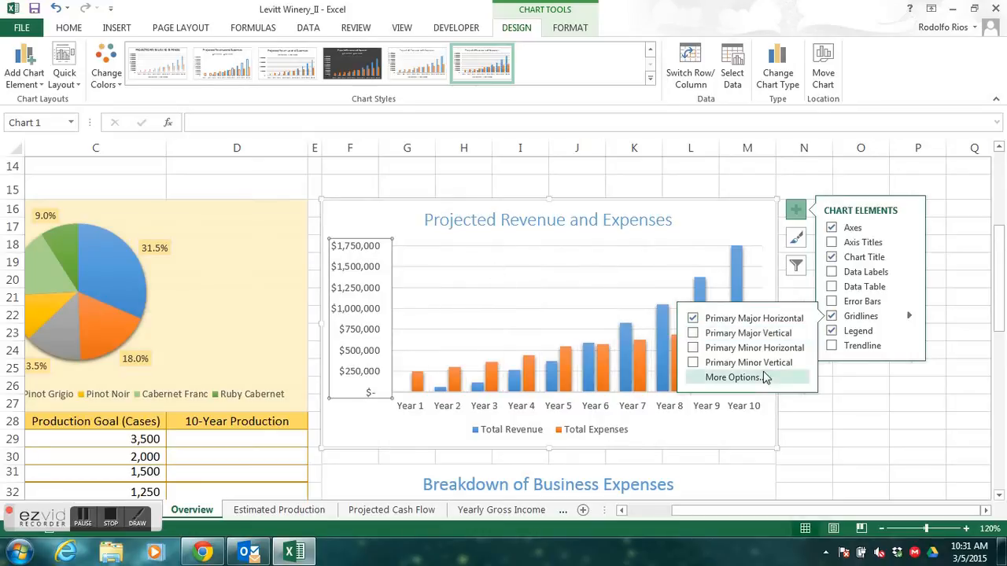
left_click(693, 333)
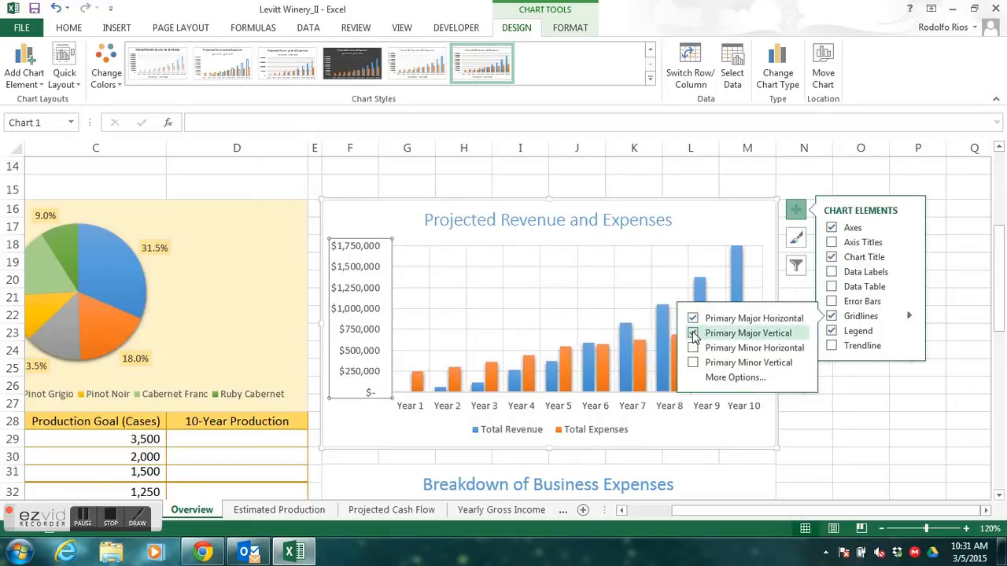
left_click(87, 521)
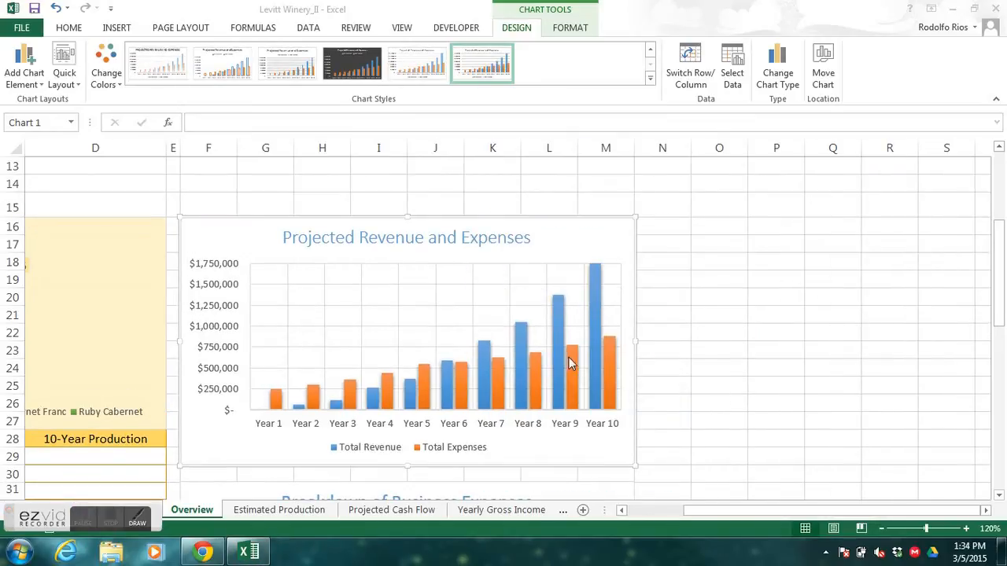
mouse_move(578, 363)
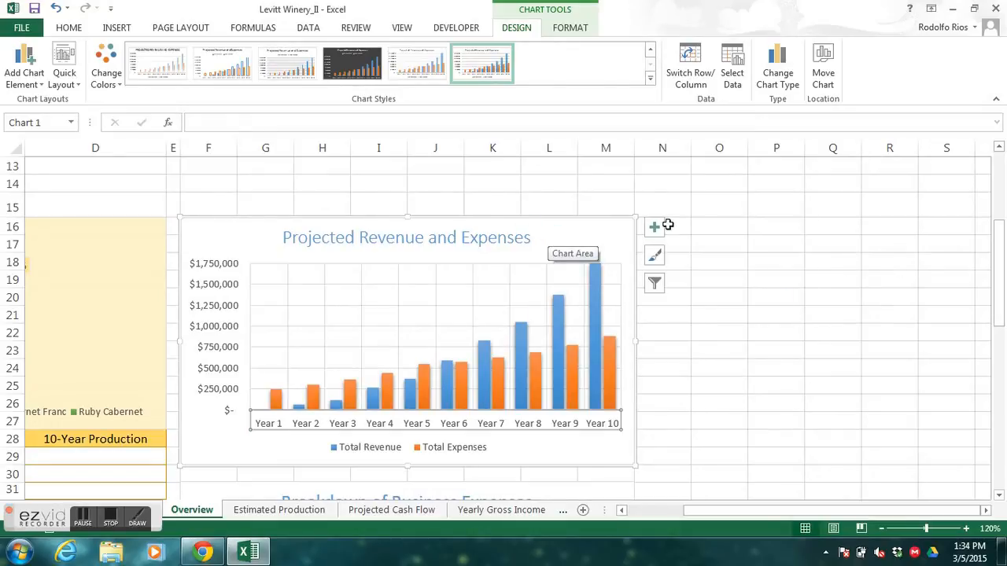
- Open the formatting options of the Total Revenue series in the Projected Revenue and Expenses chart
left_click(654, 229)
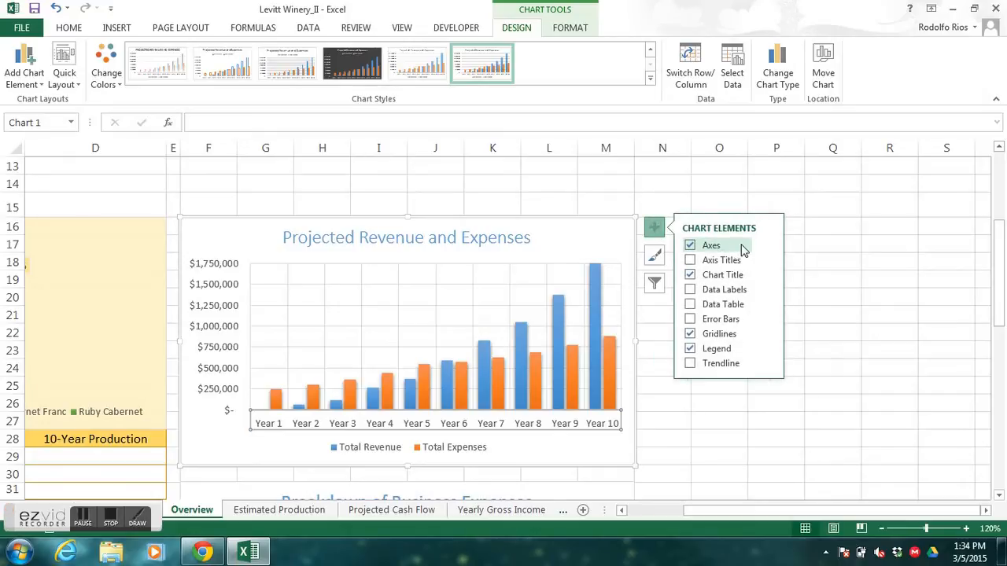
left_click(691, 246)
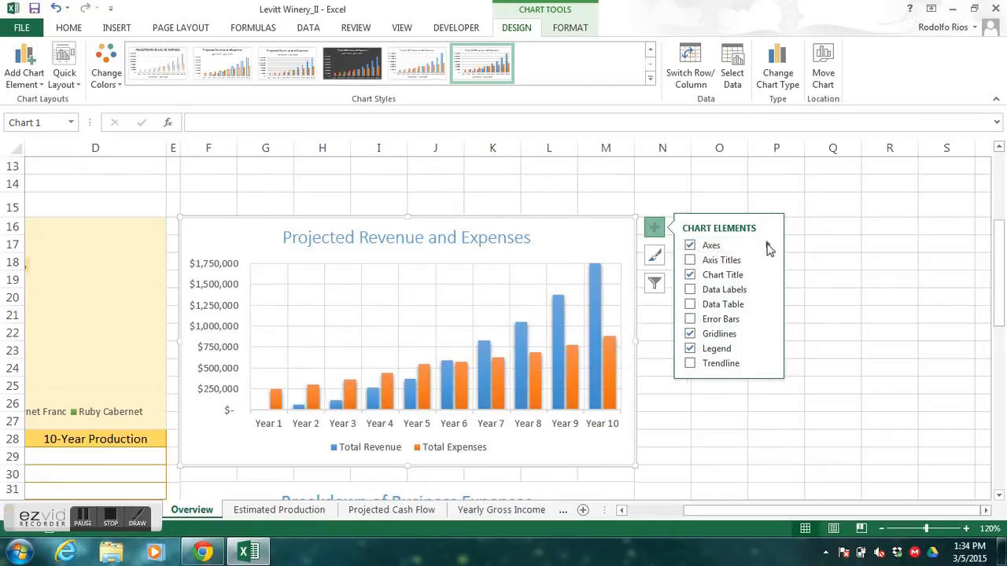
mouse_move(769, 247)
left_click(810, 278)
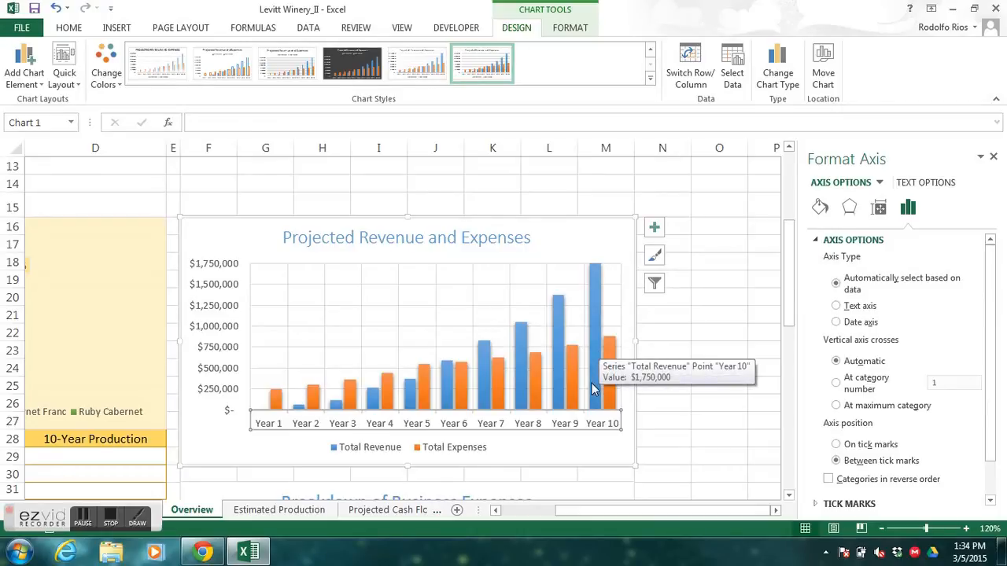
left_click(880, 183)
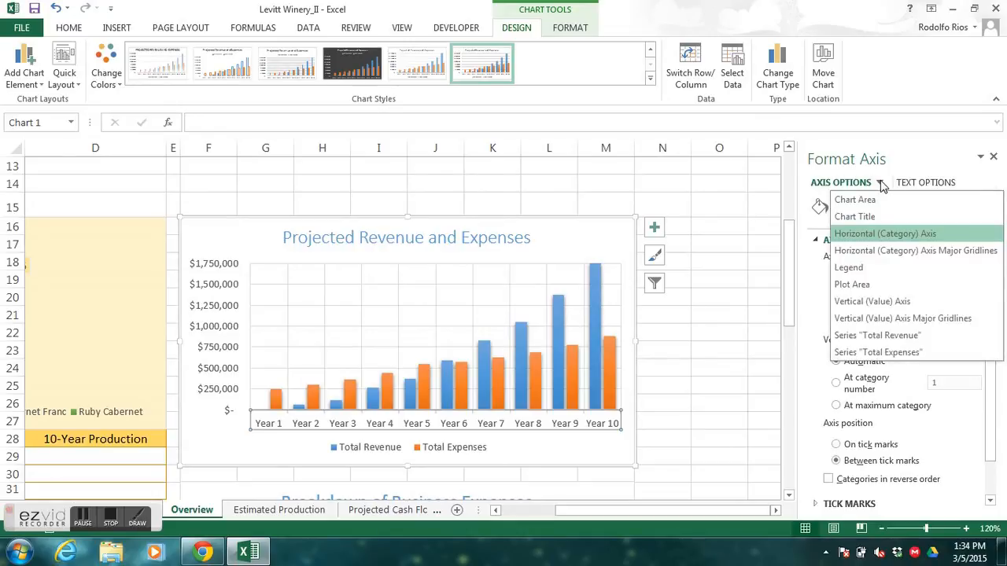
left_click(877, 335)
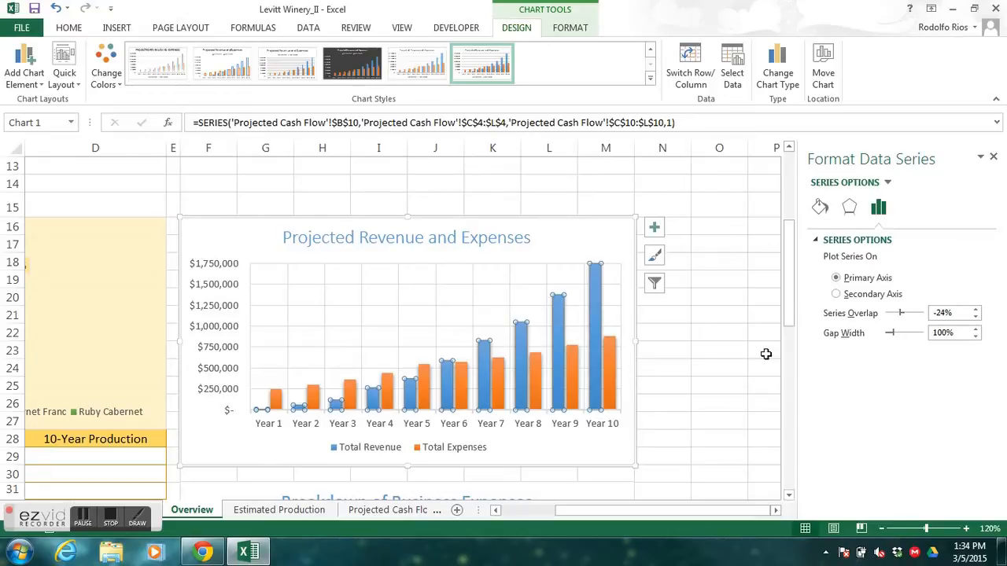
- Set the gap width of the Total Revenue series to 150%, undoing and redoing the change to compare the column spacing
left_click(958, 335)
left_click_drag(959, 334, 920, 337)
type("150")
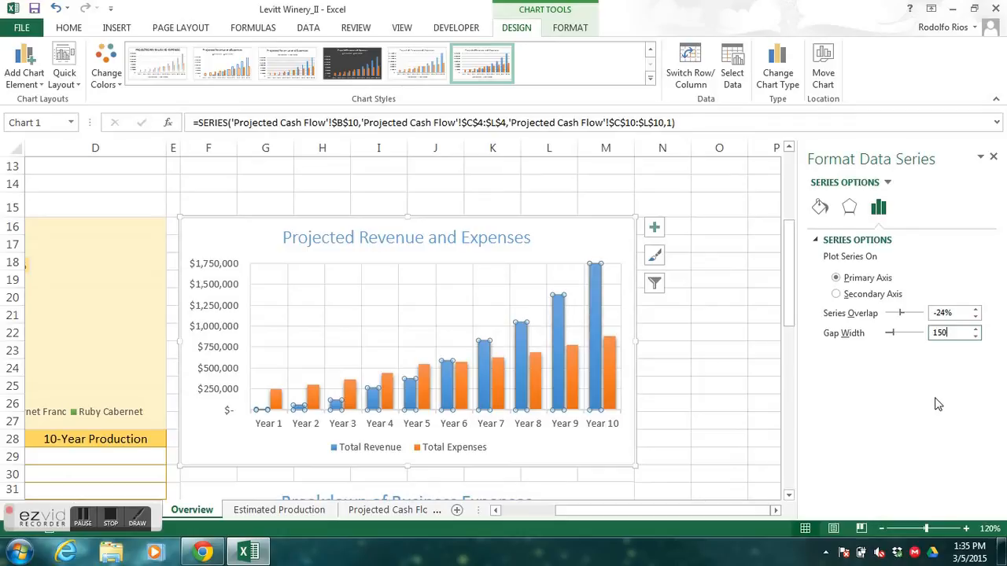
key("Return")
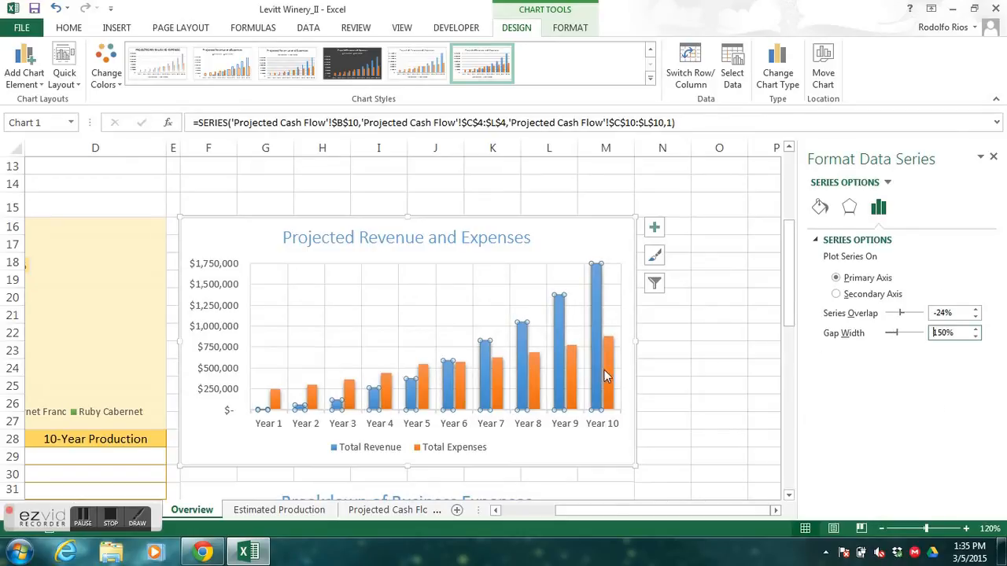
left_click(55, 9)
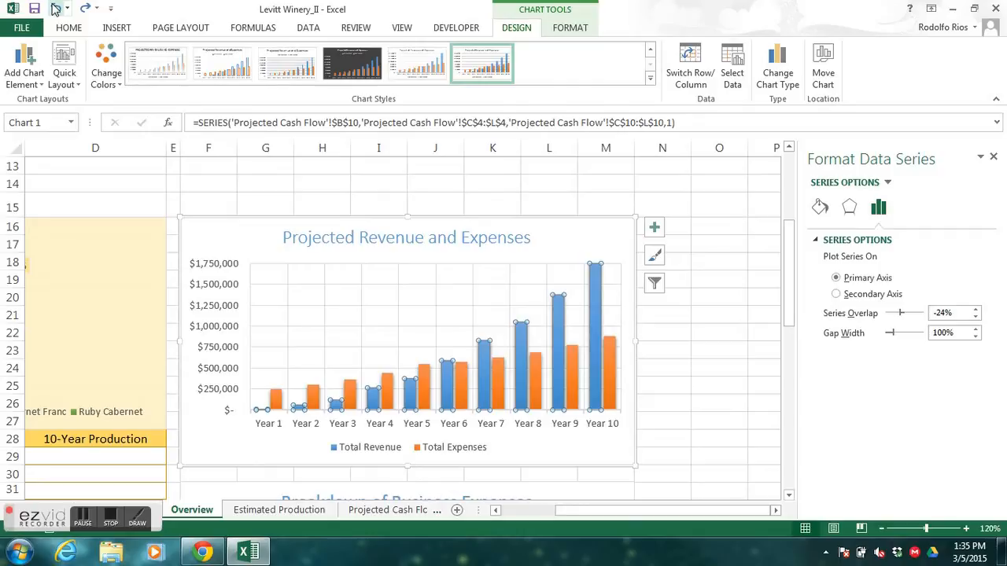
left_click(88, 9)
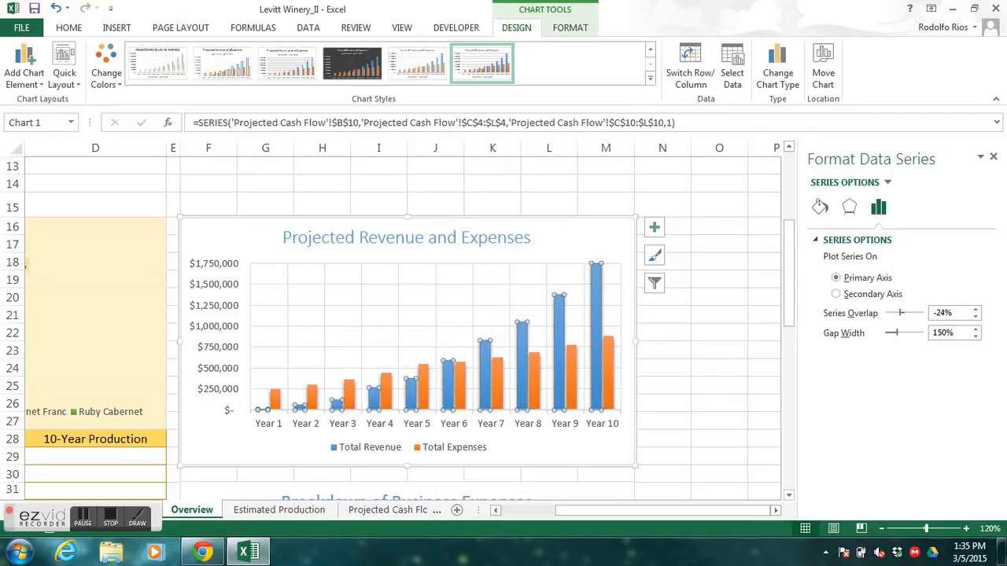
left_click(202, 553)
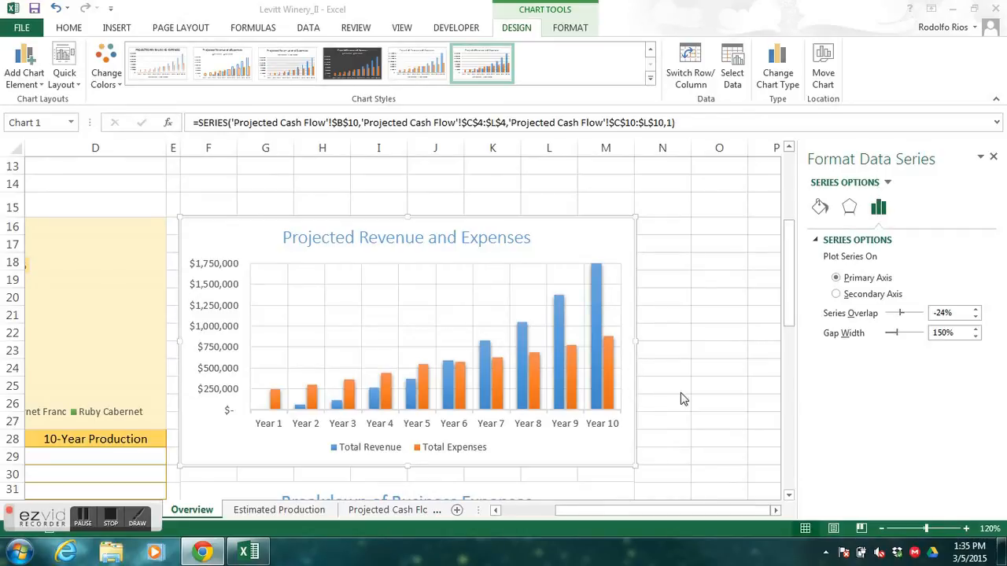
left_click(115, 521)
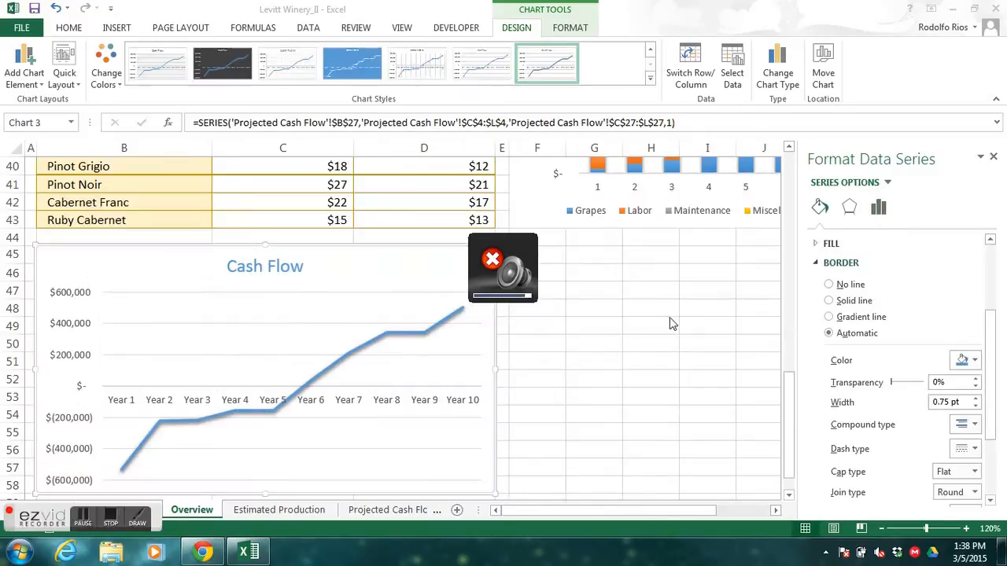
- Review the Overview worksheet's loan data, Projected Revenue and Expenses chart and Cash Flow chart
left_click(791, 242)
left_click(791, 246)
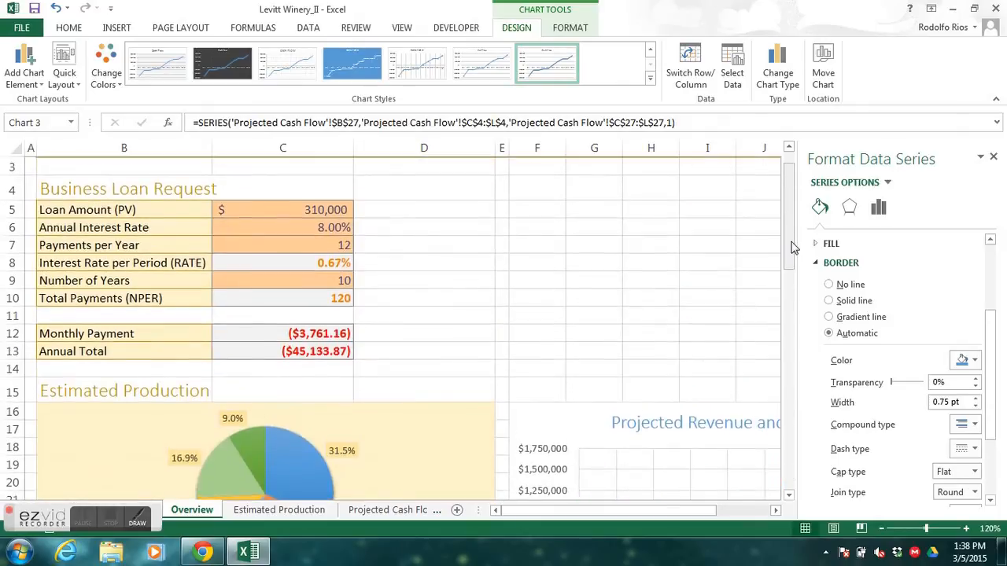
double_click(789, 488)
left_click(791, 496)
left_click_drag(789, 441, 789, 313)
left_click_drag(632, 513, 689, 509)
left_click_drag(784, 340, 787, 318)
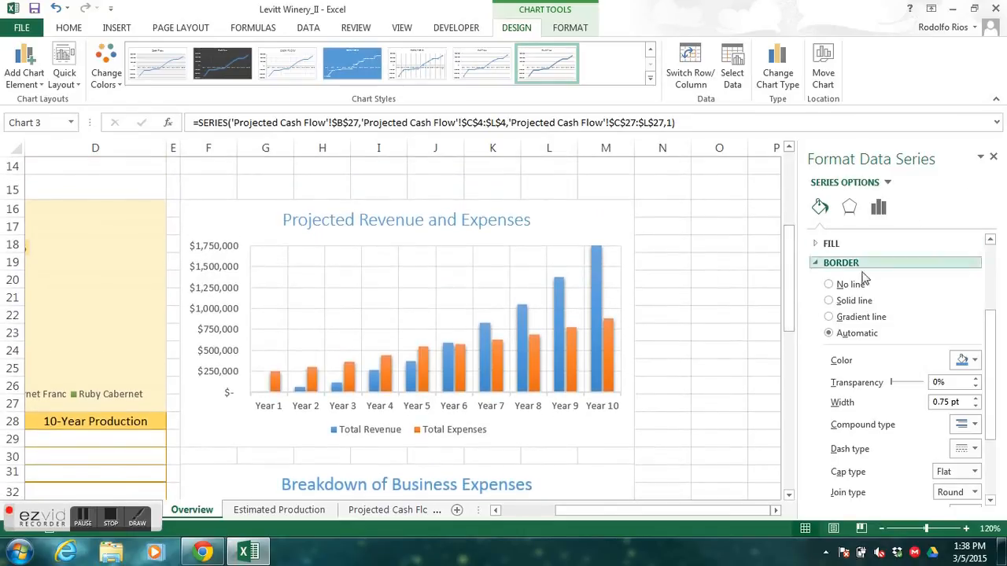
left_click_drag(795, 308, 794, 463)
left_click_drag(744, 514, 670, 513)
left_click(482, 261)
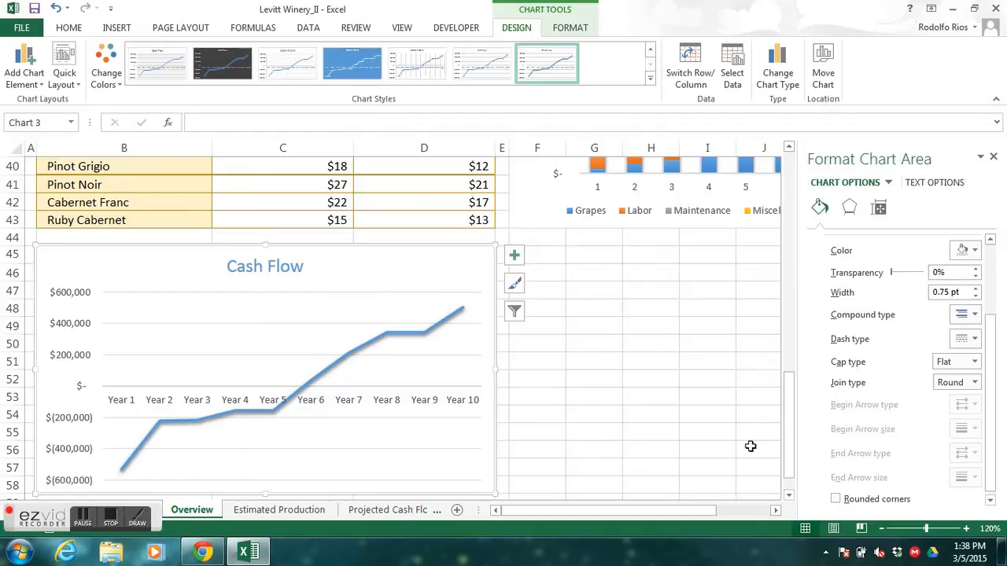
left_click_drag(785, 429, 789, 445)
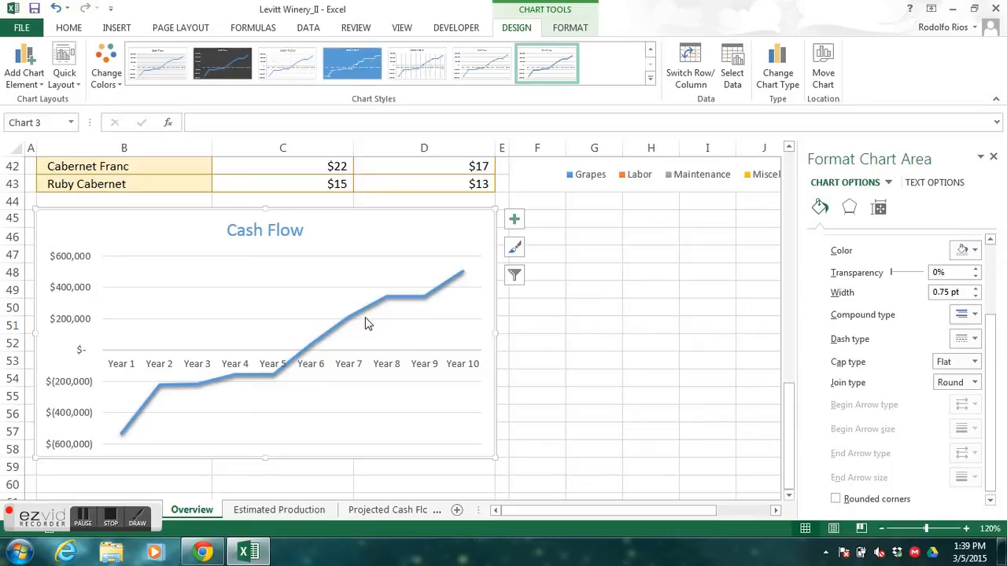
- Add automatic markers to the data series line of the Cash Flow chart
mouse_move(365, 316)
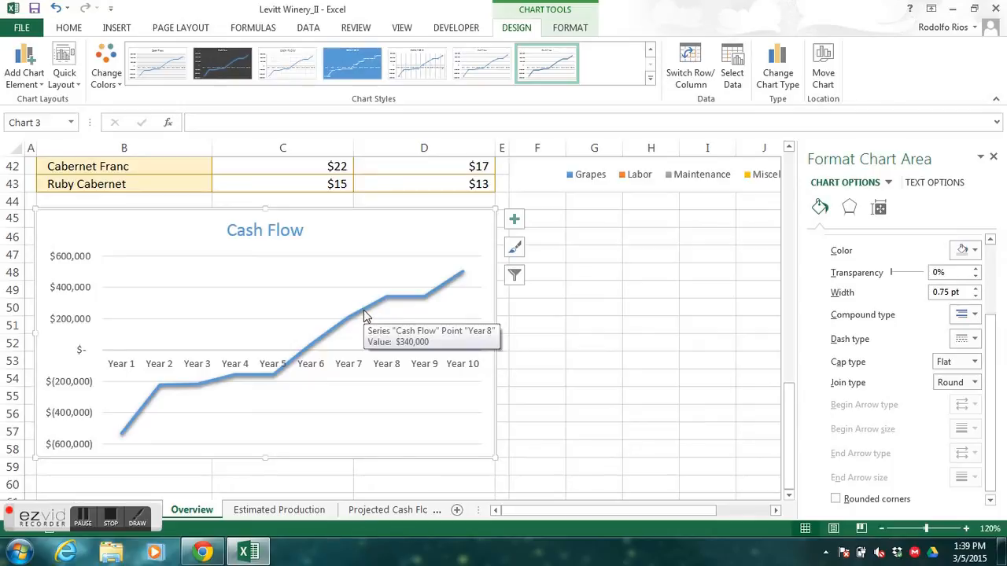
left_click(362, 314)
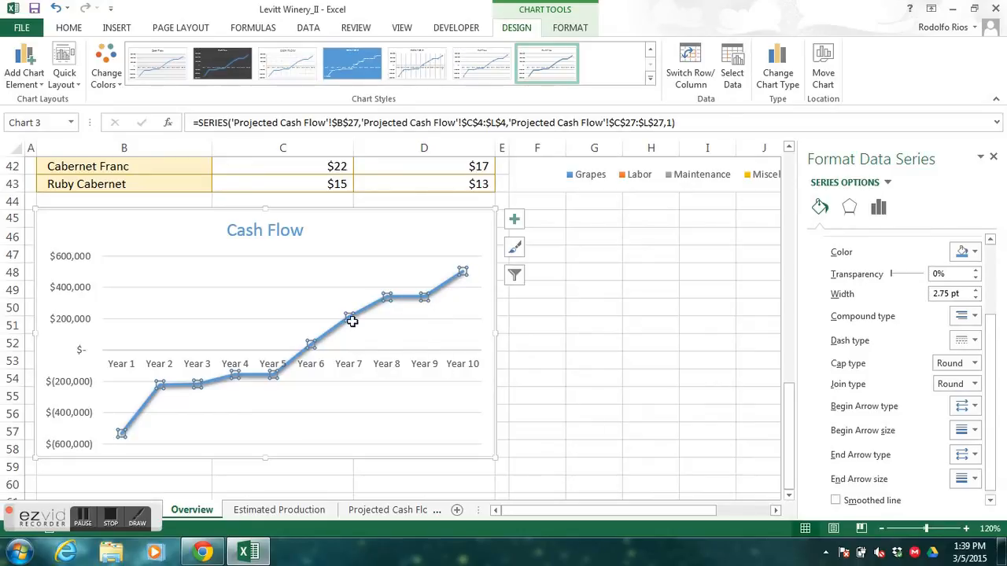
left_click(574, 250)
left_click(454, 241)
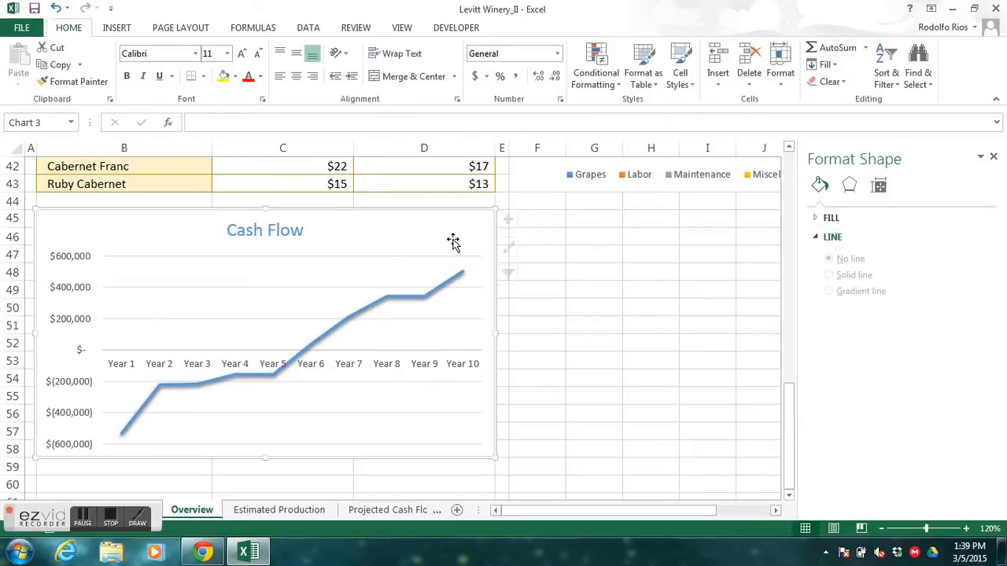
left_click(372, 308)
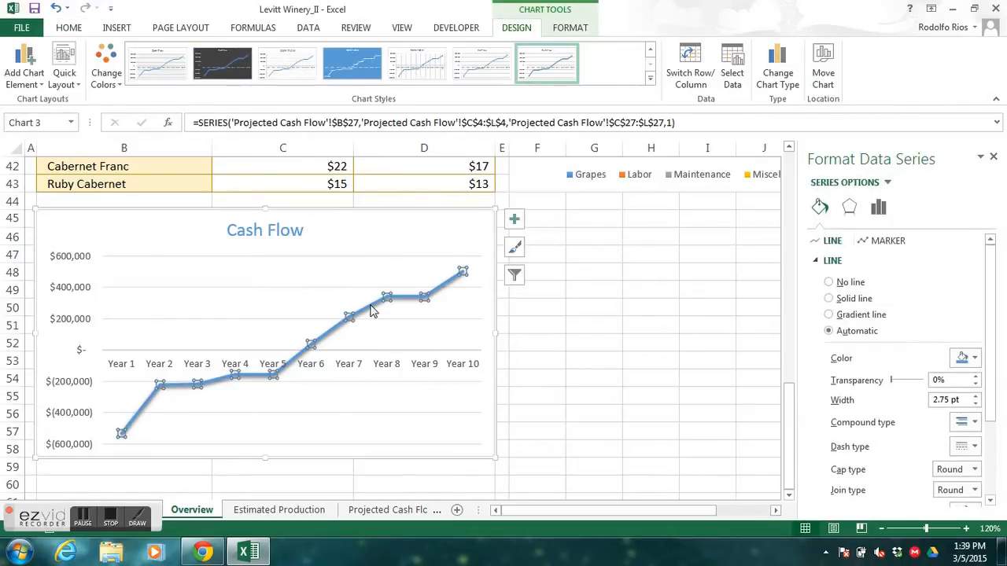
left_click(889, 240)
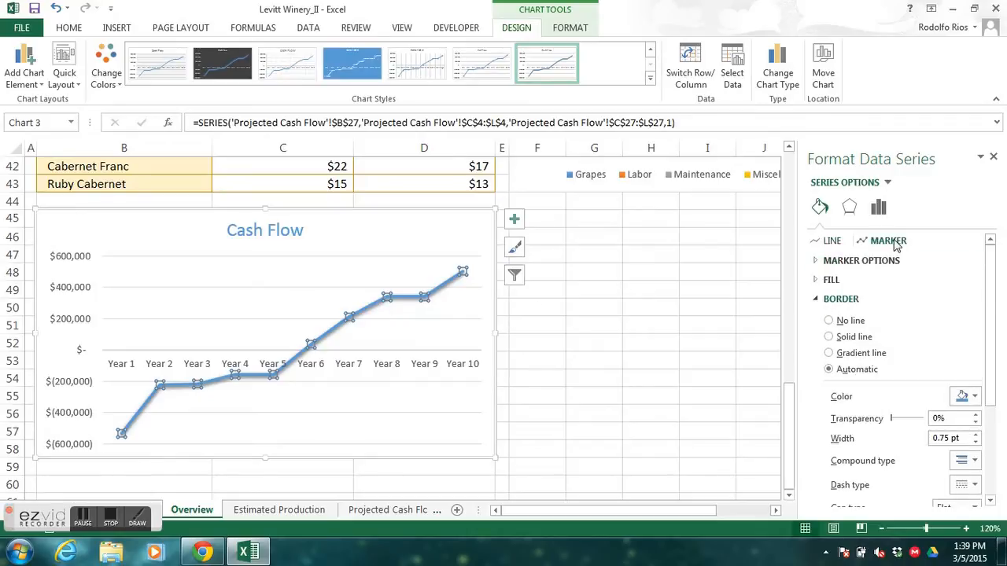
left_click(818, 264)
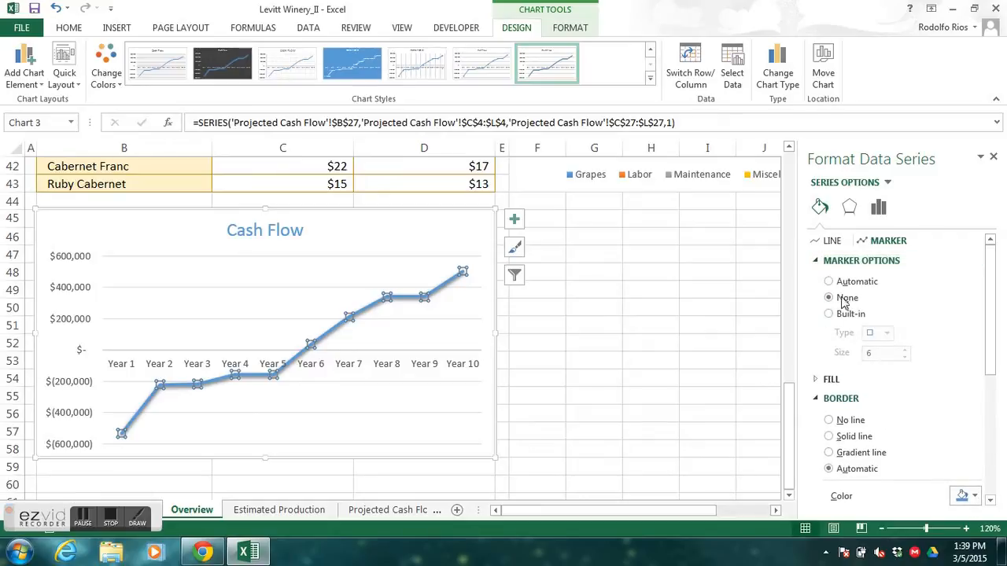
left_click(832, 285)
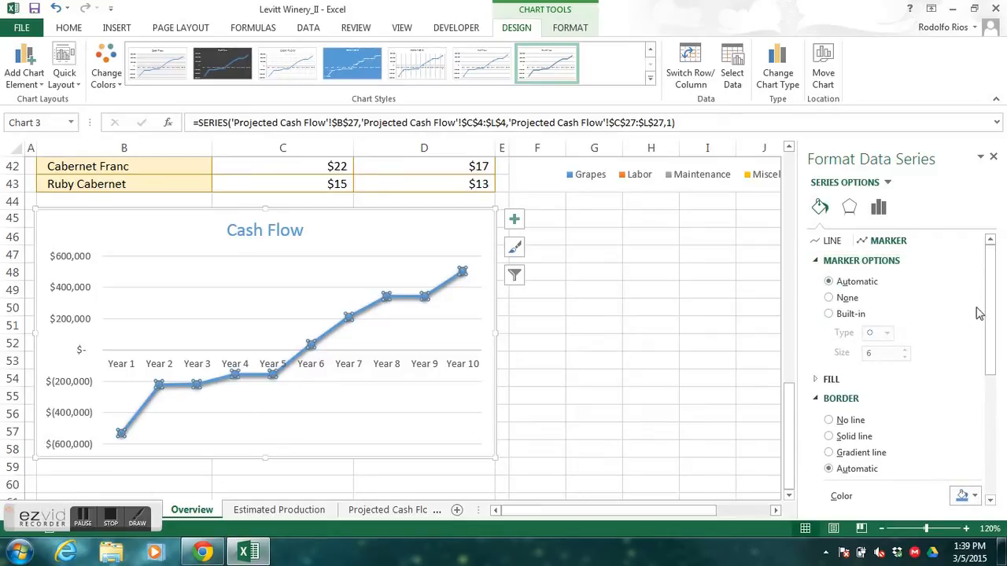
- Give the Cash Flow line's markers a solid white fill and deselect the chart
left_click_drag(991, 311, 995, 344)
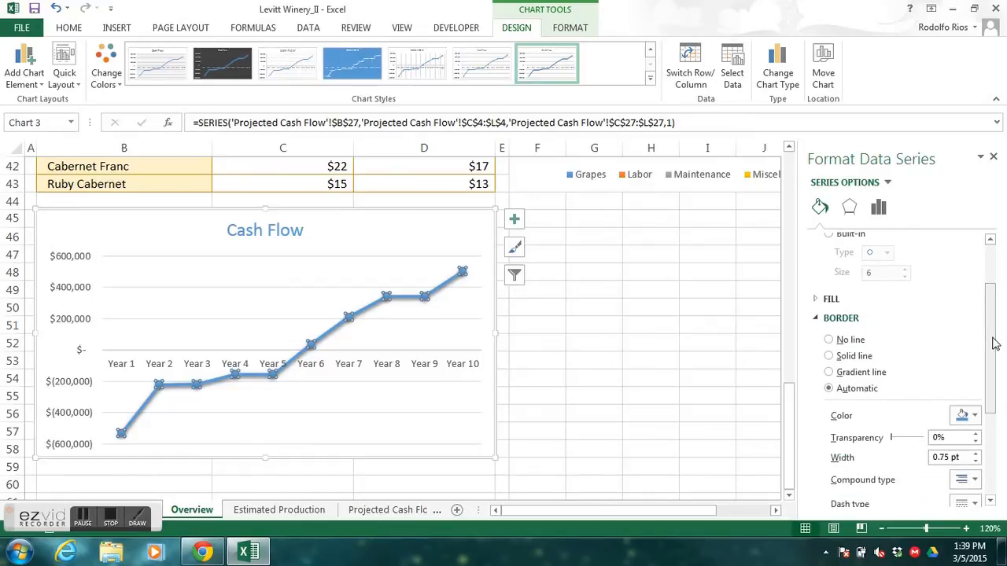
left_click(817, 319)
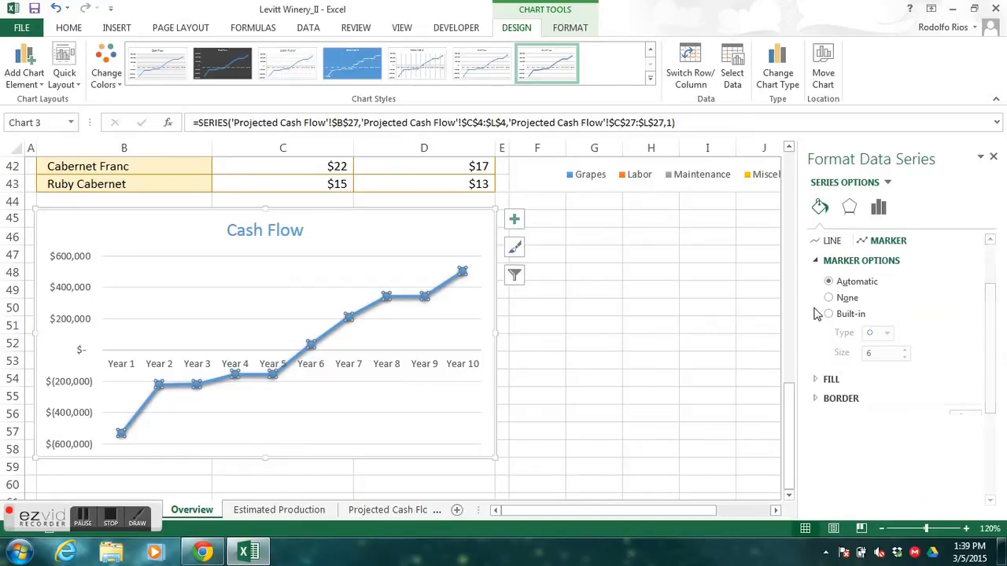
left_click(823, 384)
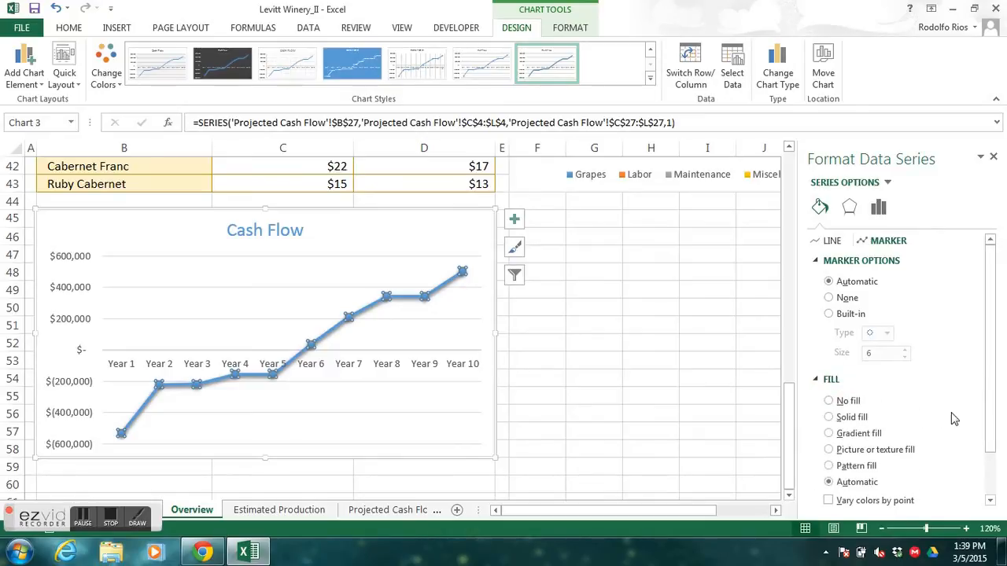
left_click_drag(993, 388, 992, 439)
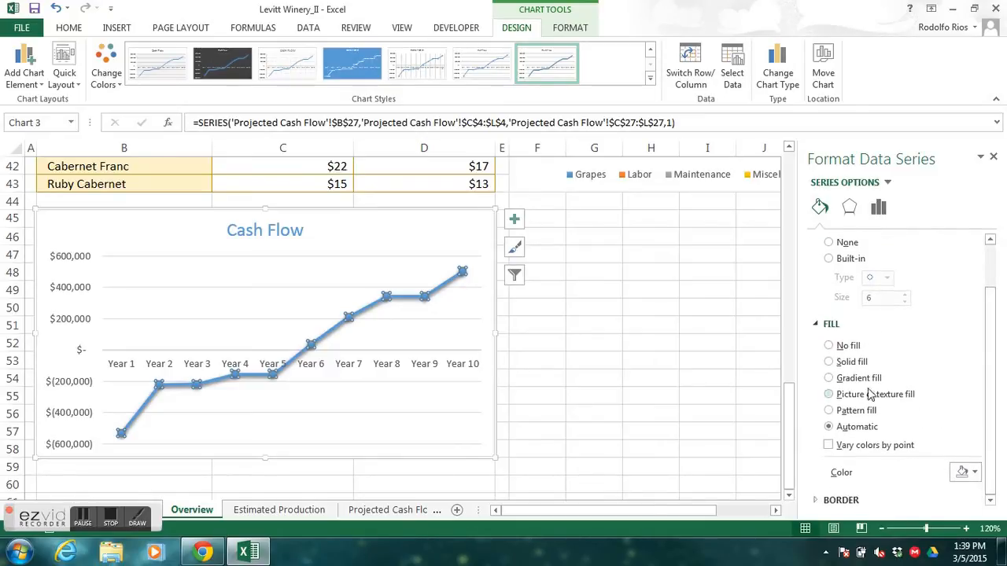
left_click(829, 362)
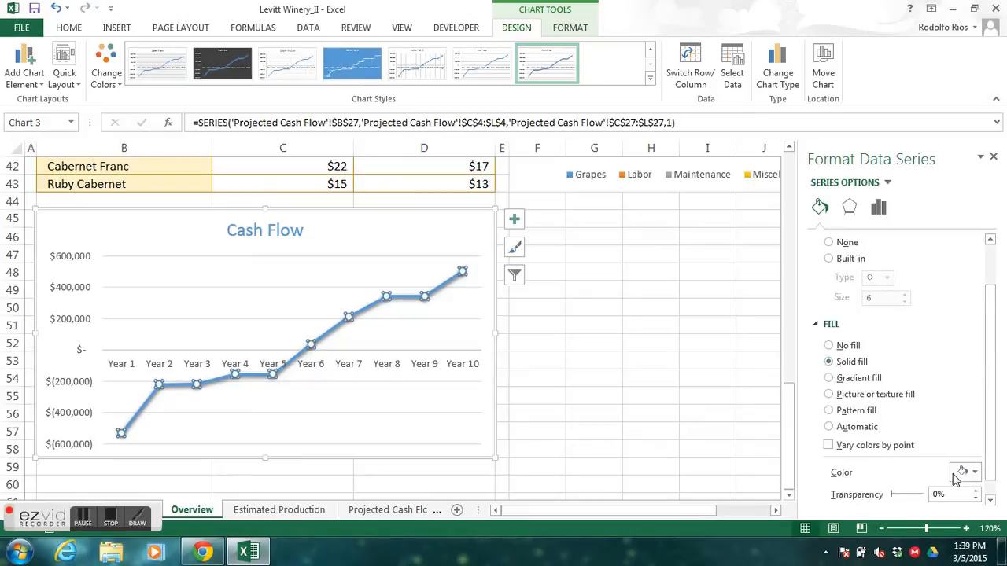
left_click(976, 471)
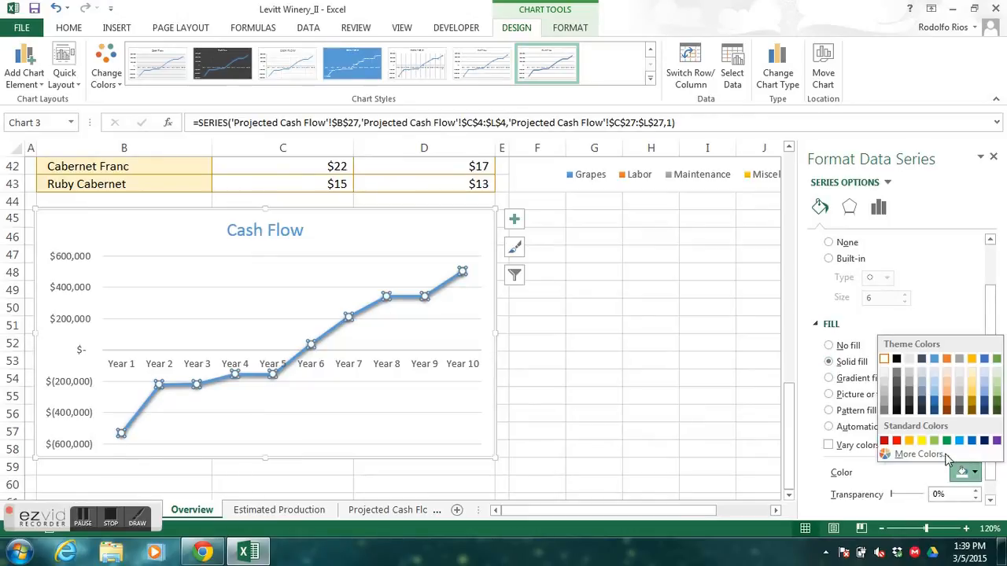
left_click(887, 361)
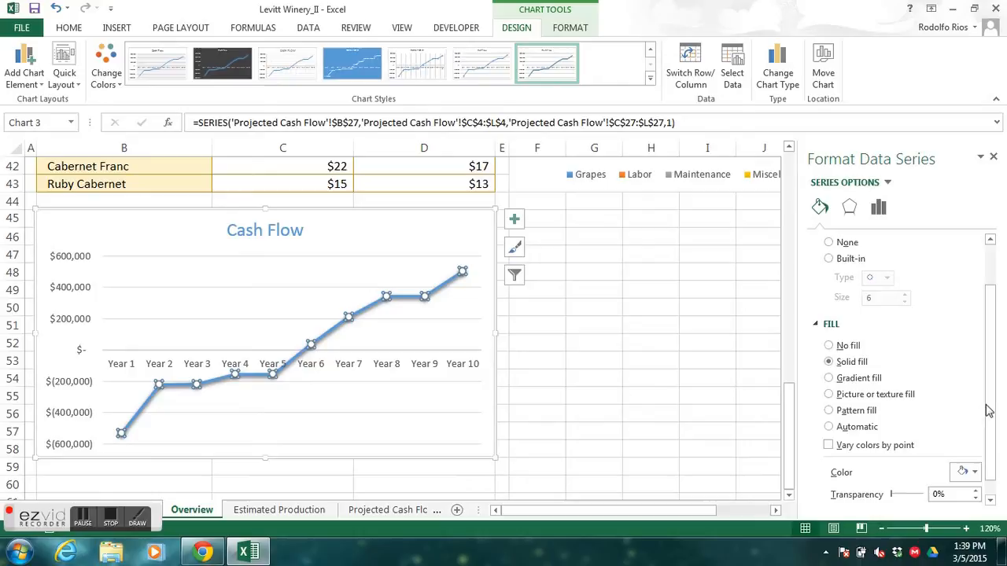
left_click_drag(994, 407, 993, 443)
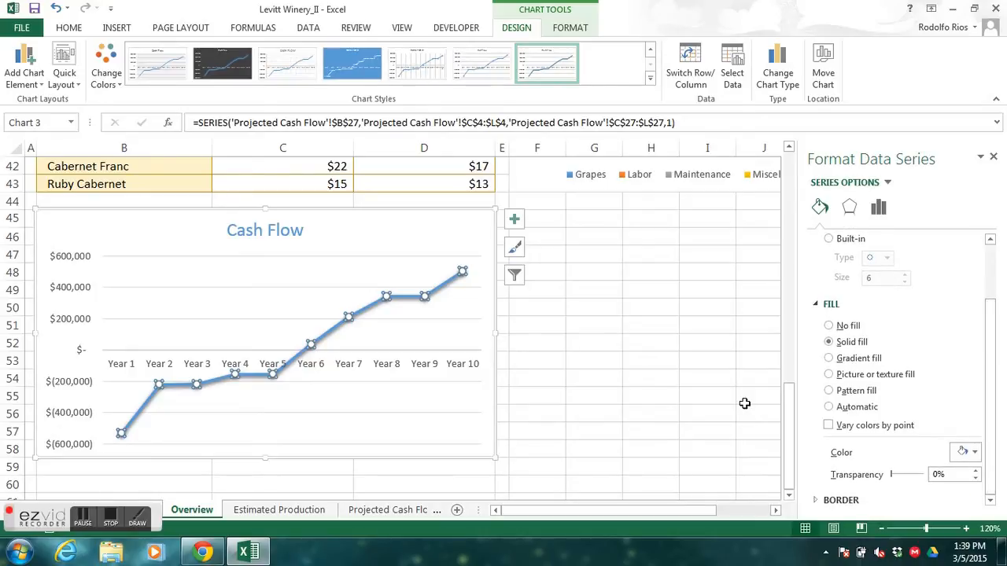
left_click(676, 396)
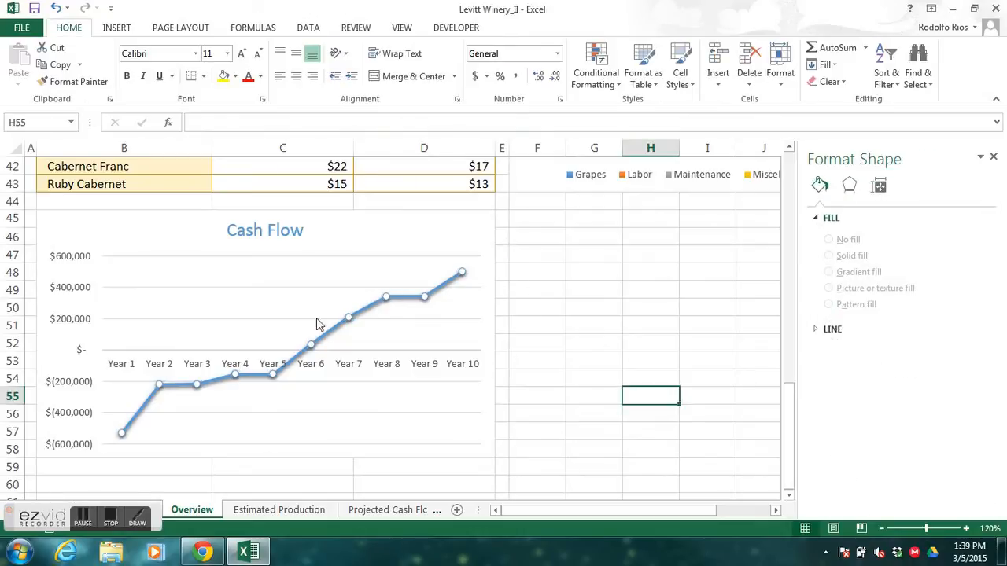
left_click(111, 517)
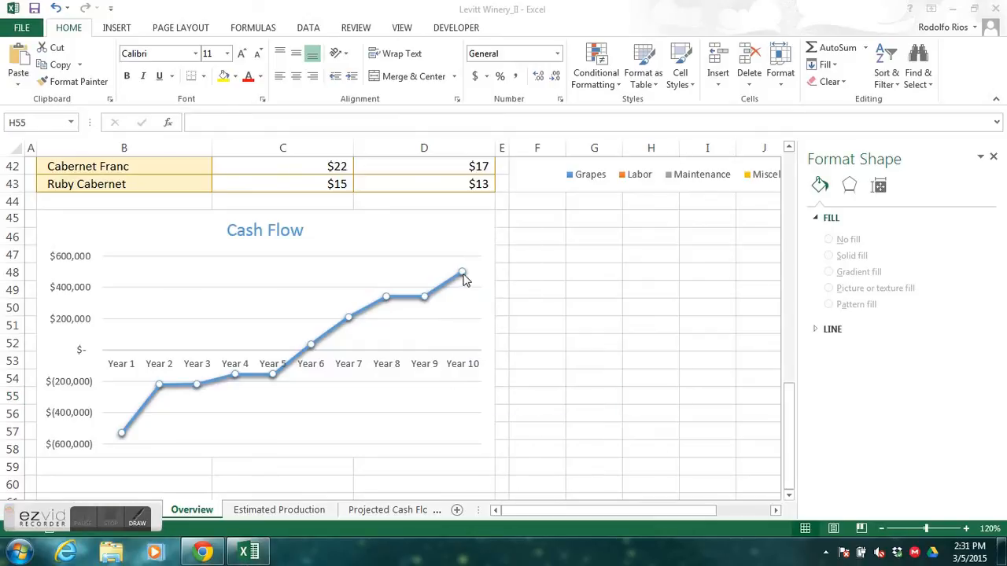
- Add a data callout label to only the Year 10 point of the Cash Flow line
mouse_move(463, 277)
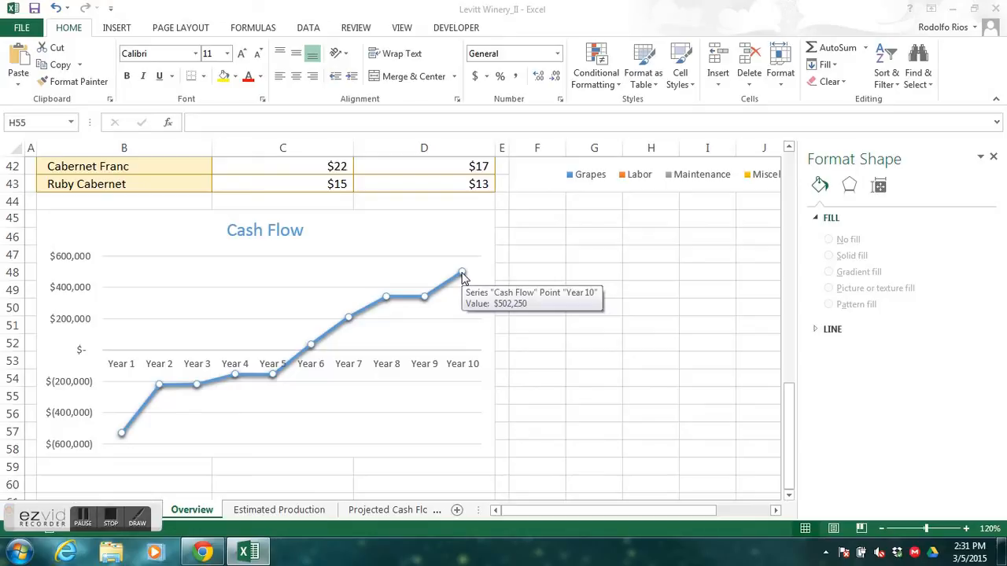
left_click(463, 275)
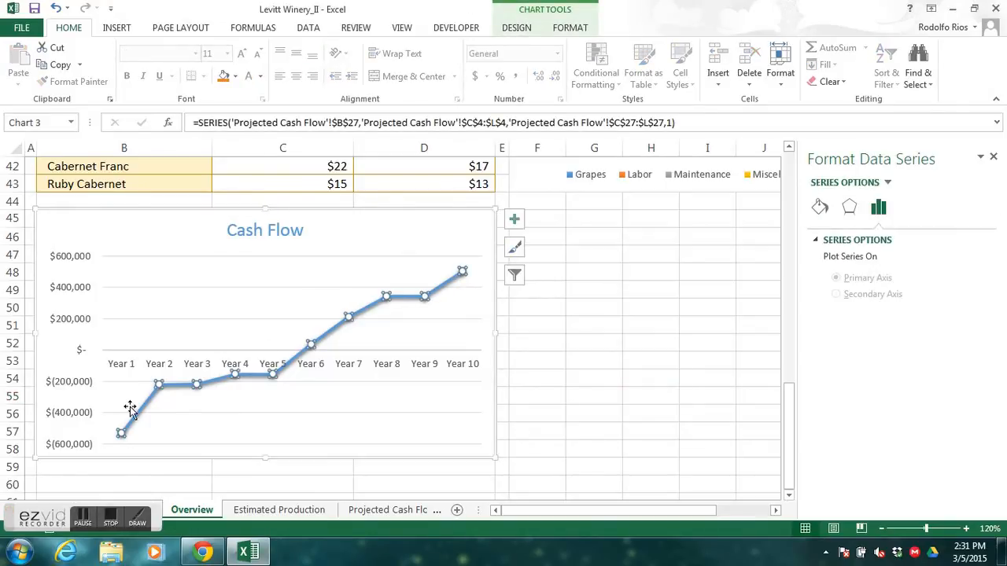
mouse_move(463, 273)
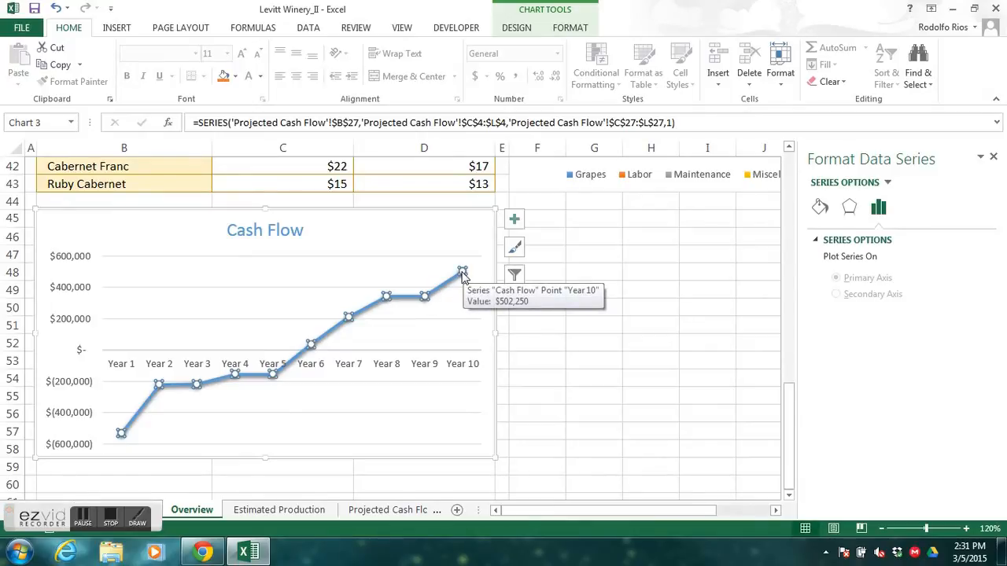
left_click(463, 273)
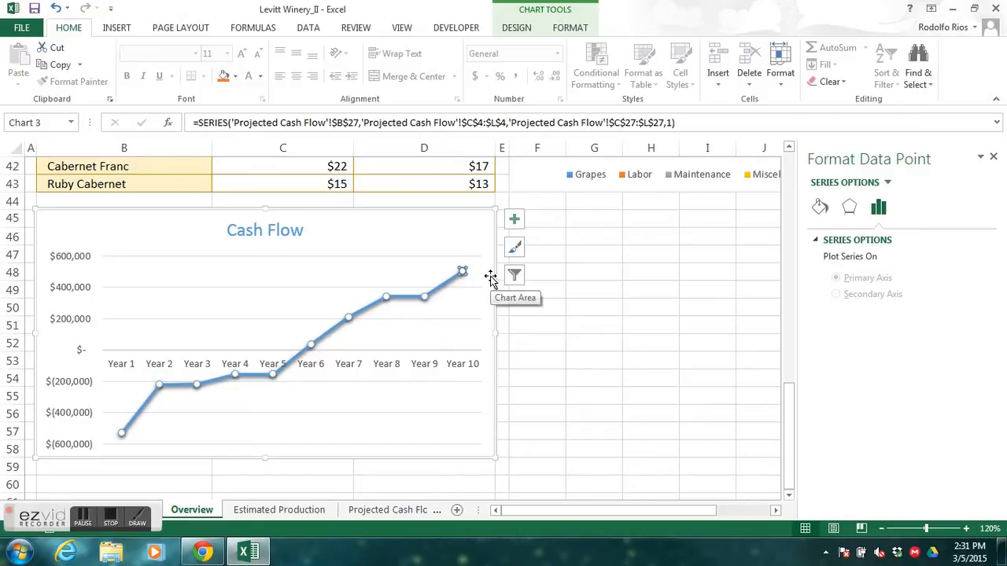
left_click(514, 222)
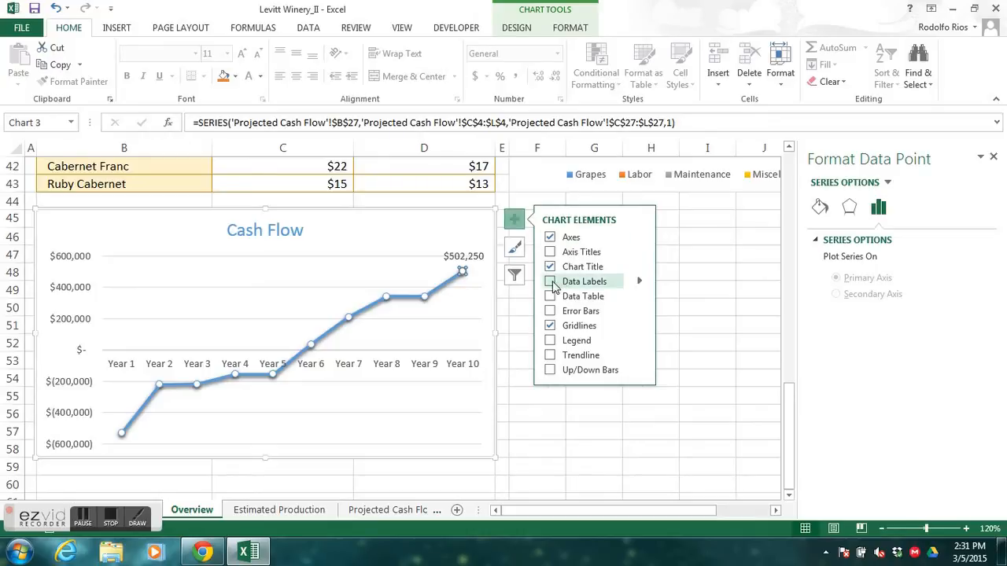
left_click(641, 283)
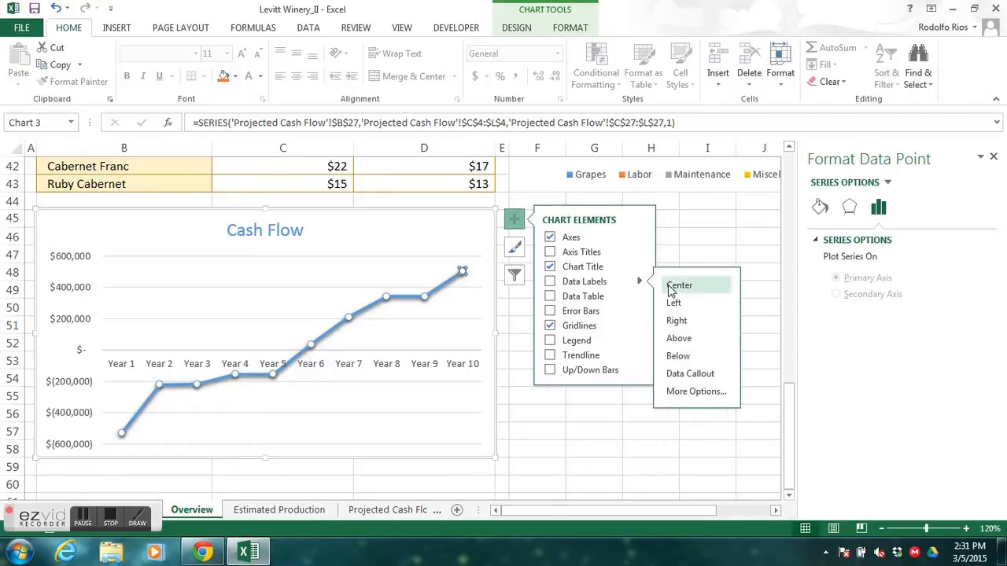
left_click(703, 377)
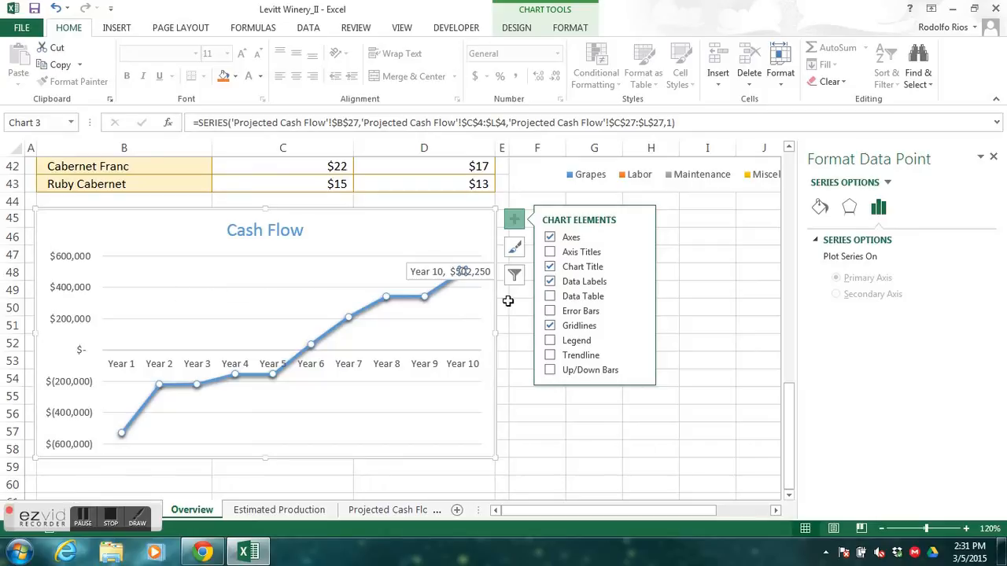
- Remove the category name from the Year 10 callout, switching it on and off once more to compare, and deselect the chart
left_click(550, 311)
left_click(440, 271)
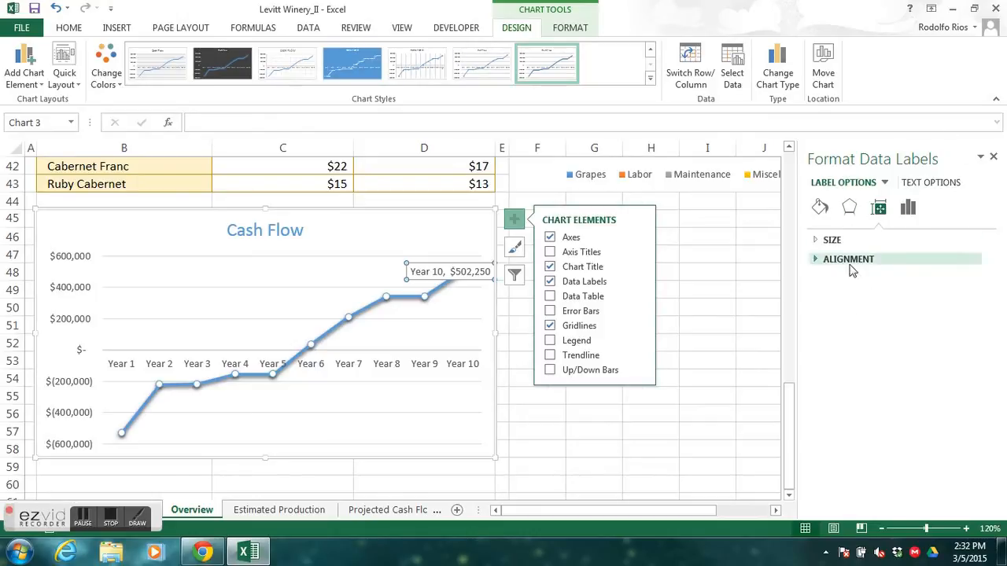
left_click(908, 213)
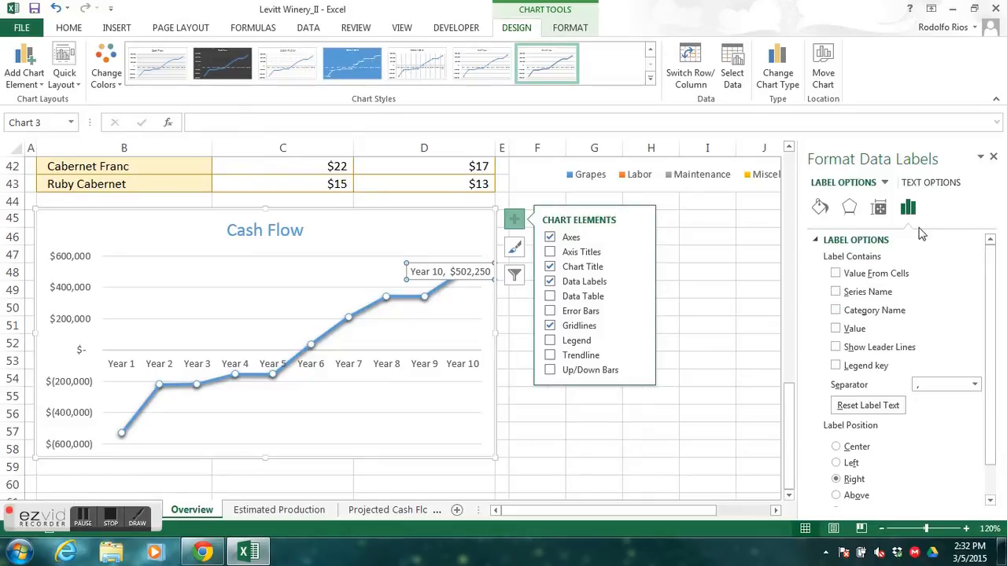
left_click(835, 310)
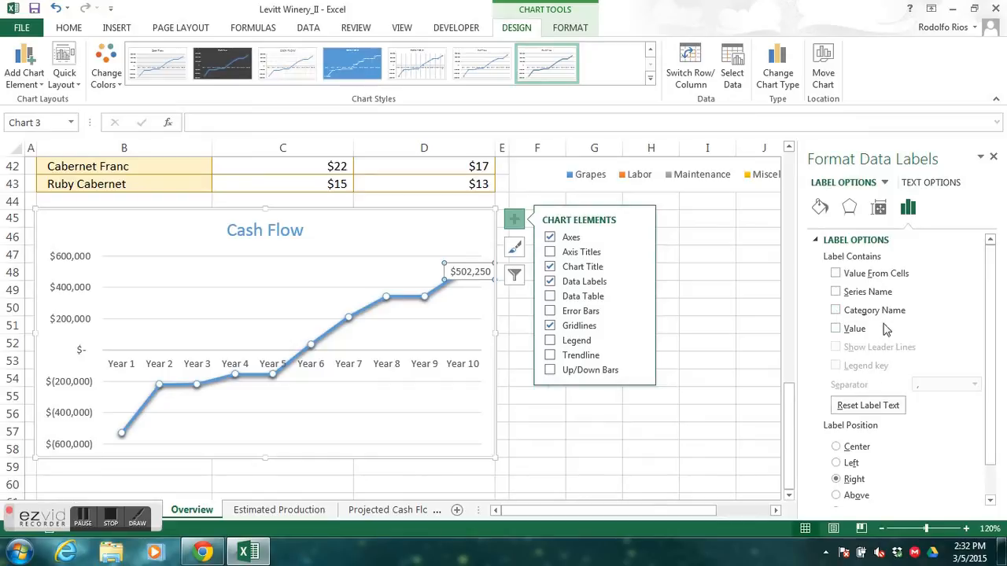
left_click_drag(988, 372, 993, 442)
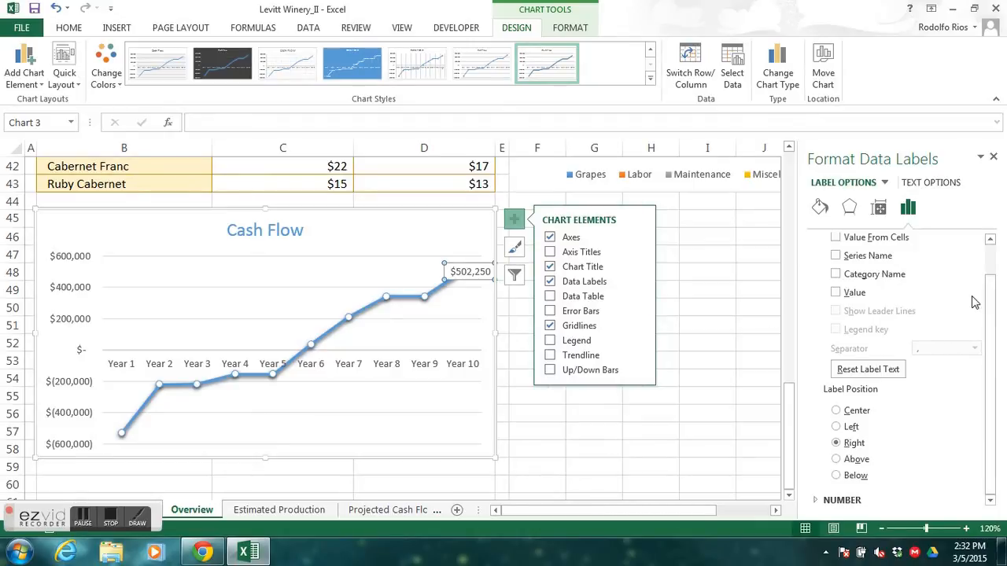
left_click_drag(989, 308, 982, 277)
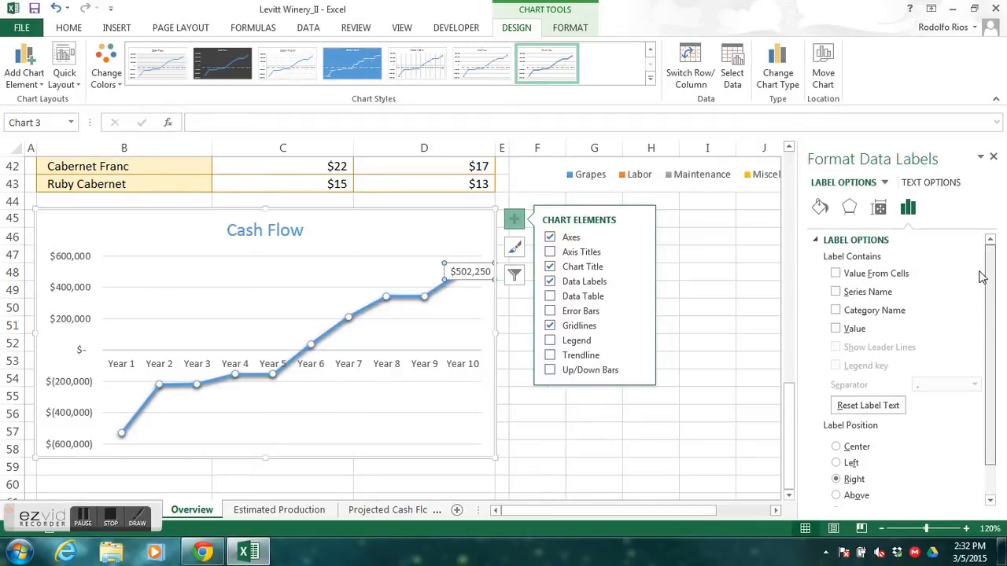
left_click(835, 311)
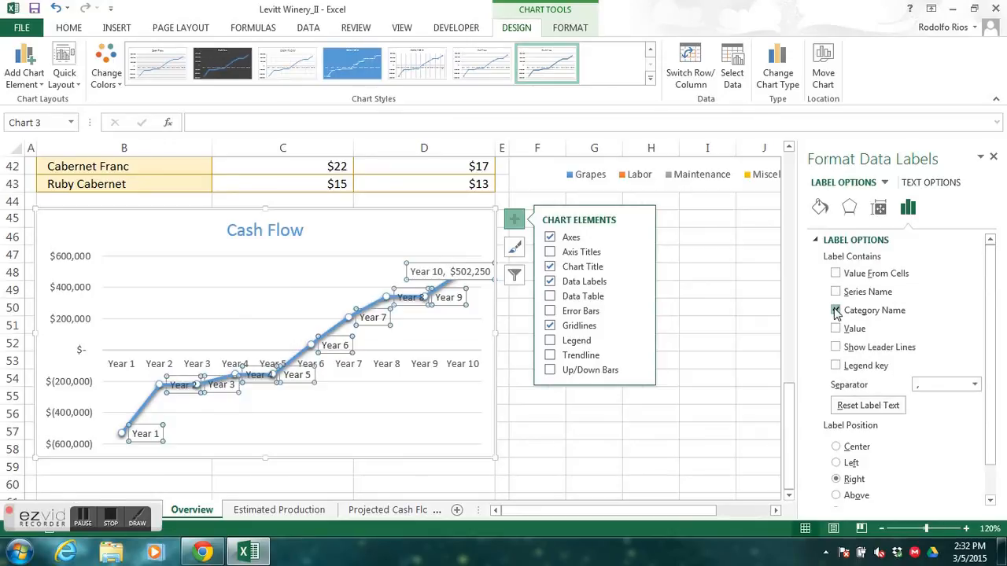
left_click(835, 311)
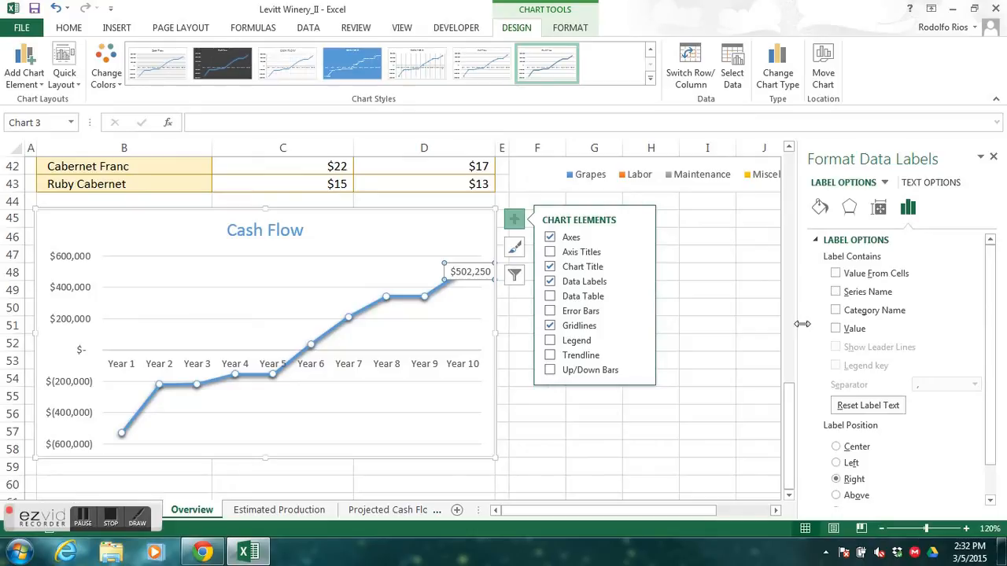
key("Escape")
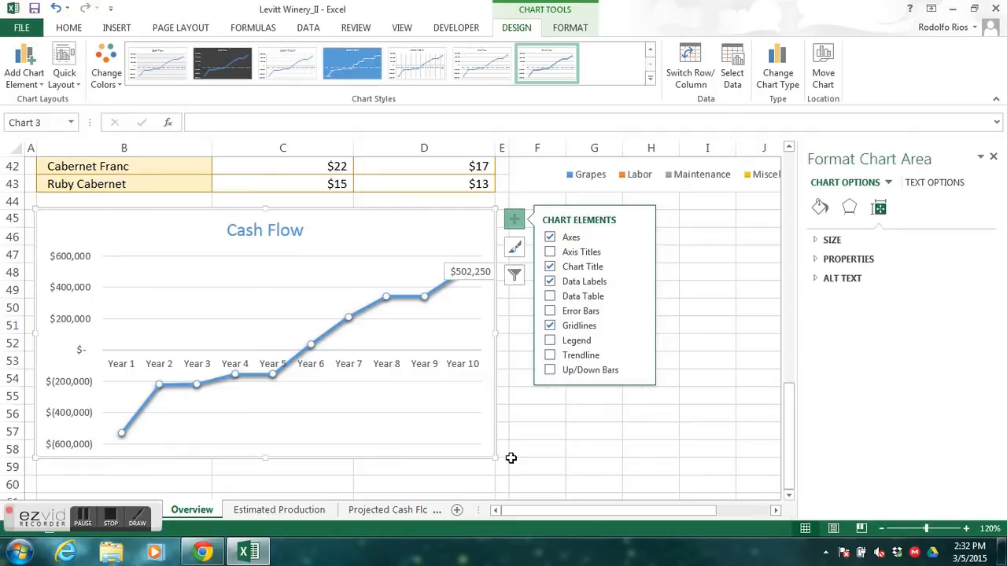
left_click(546, 448)
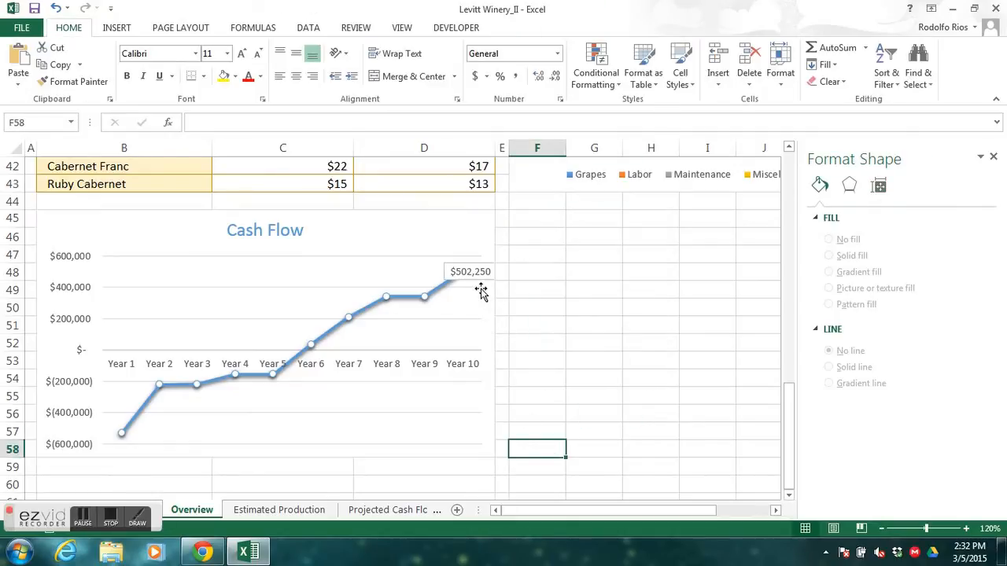
key("alt+Tab")
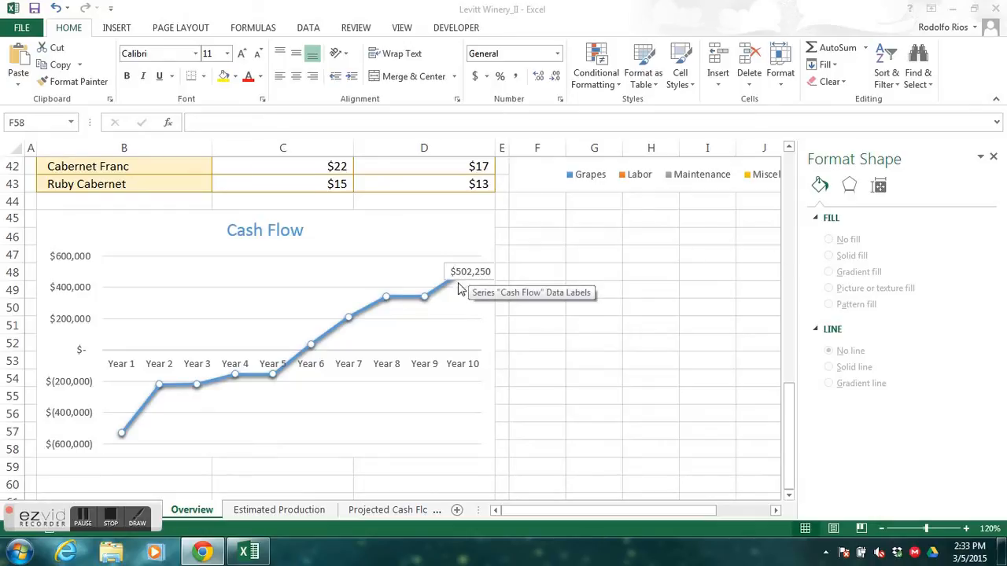
mouse_move(423, 299)
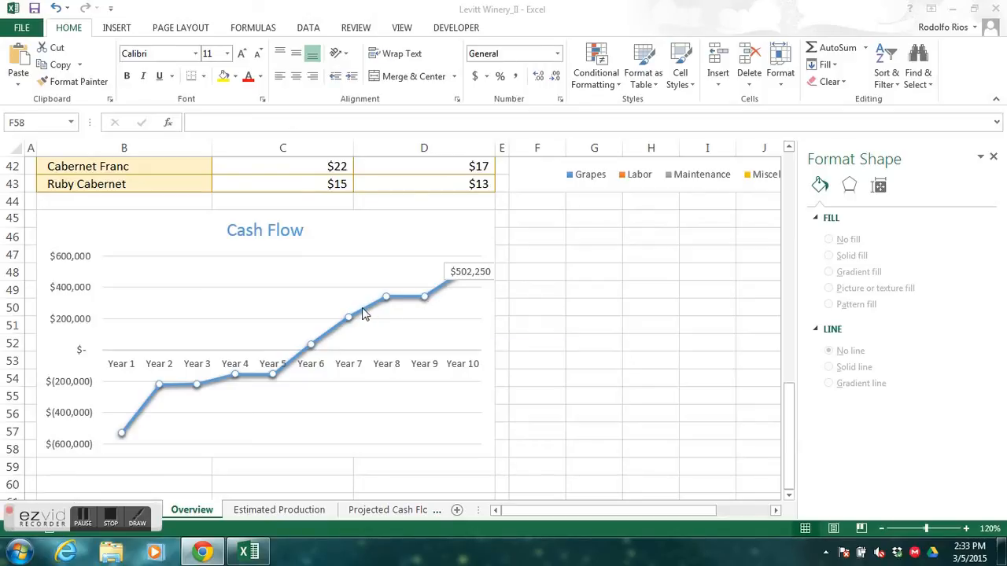
mouse_move(364, 313)
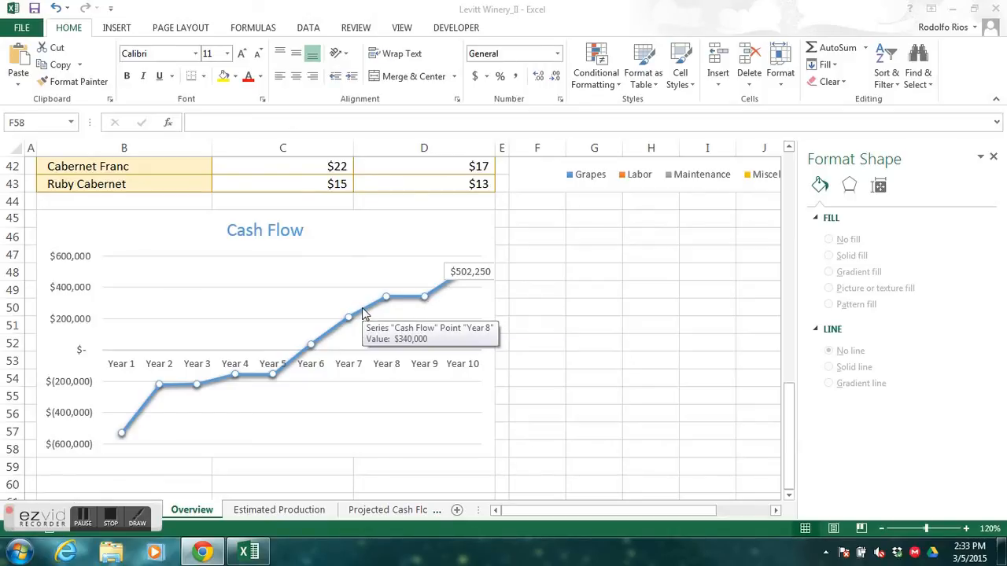
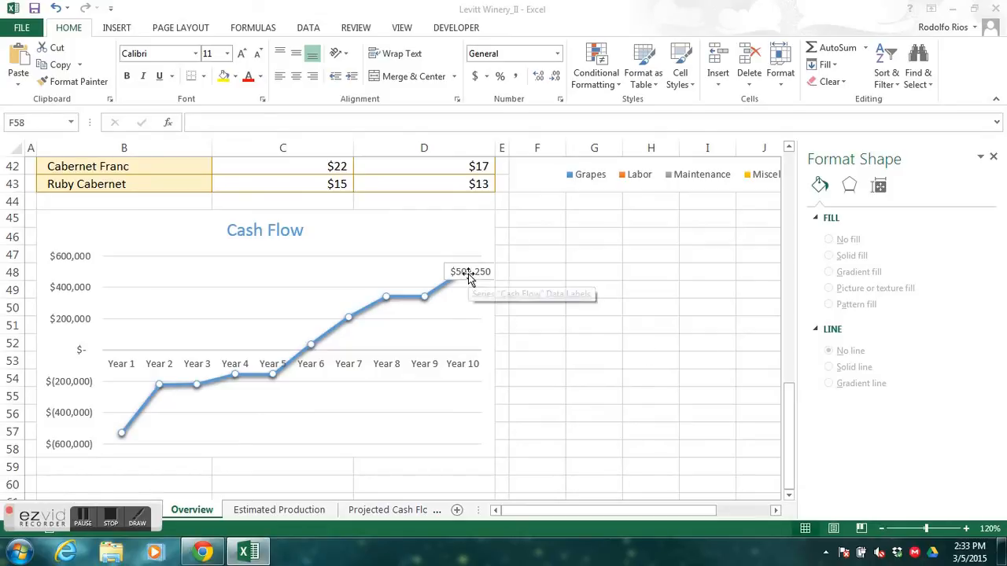
- Move the Year 10 data callout of the Cash Flow chart above the line and over to the left of its point
left_click(468, 275)
left_click_drag(468, 262, 459, 251)
left_click_drag(458, 249, 451, 235)
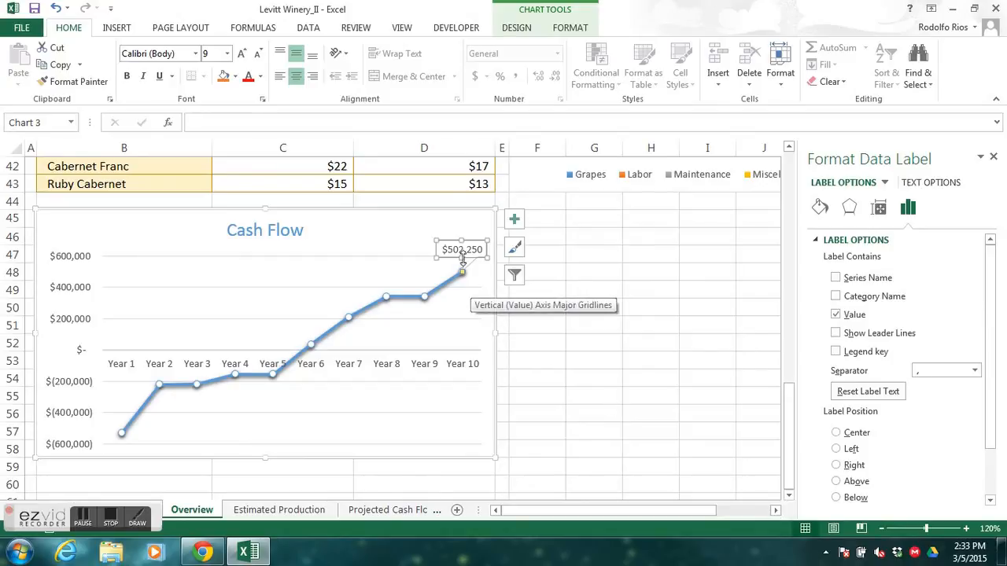
left_click_drag(453, 238, 433, 239)
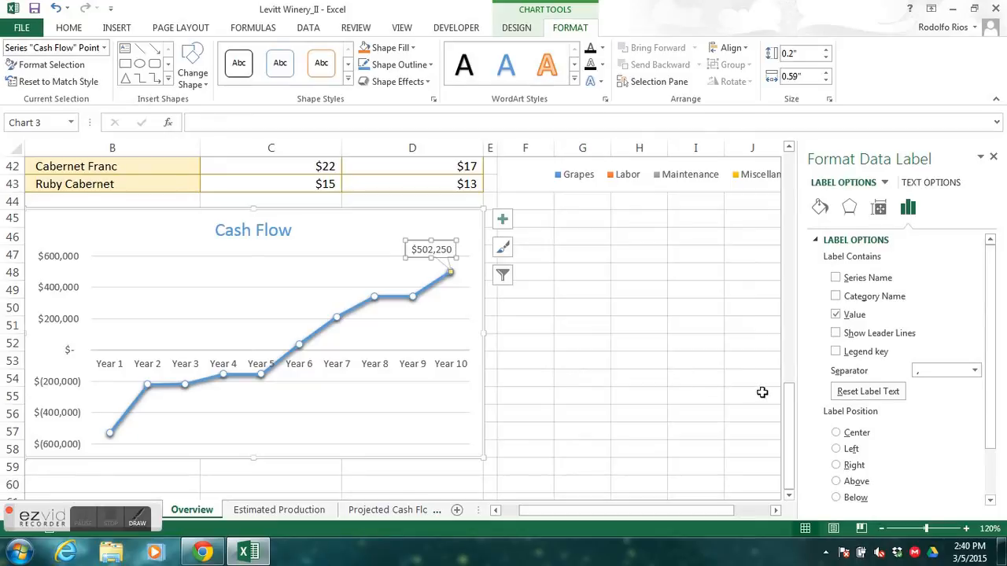
- Select the Projected Revenue and Expenses chart's area, plot area, value axis, category axis and legend in turn to identify each element
left_click_drag(790, 413, 780, 246)
left_click_drag(661, 512, 698, 512)
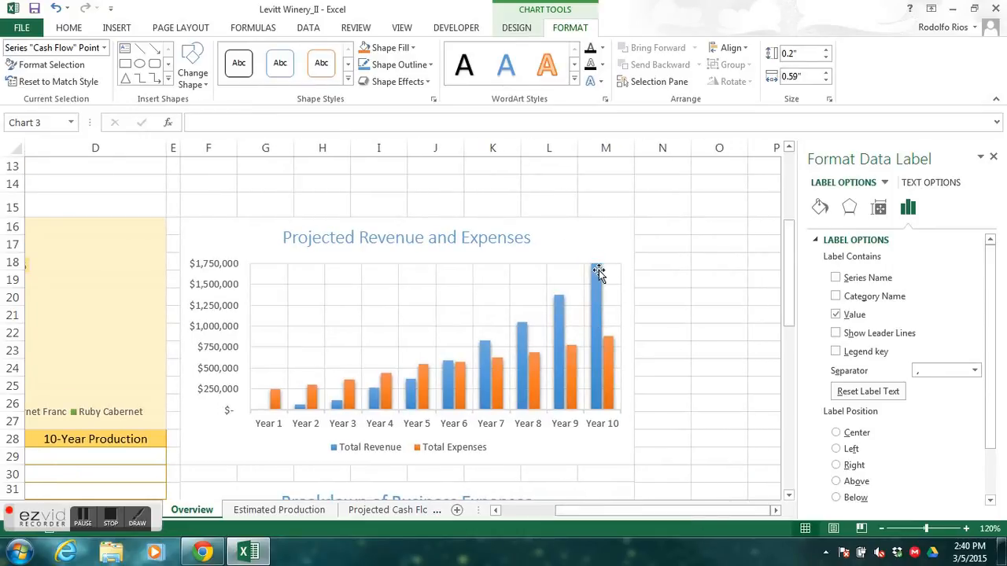
left_click(574, 249)
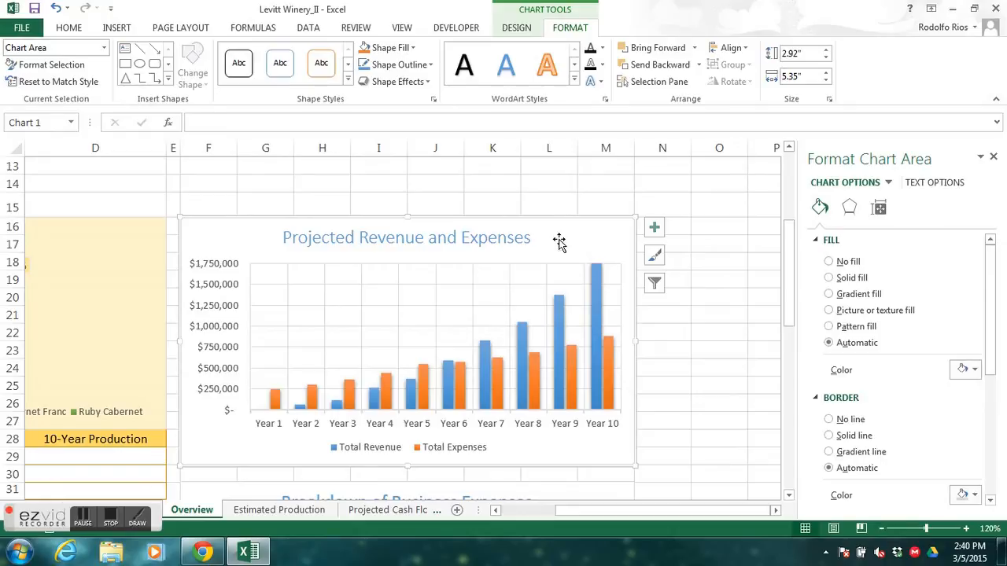
left_click(495, 281)
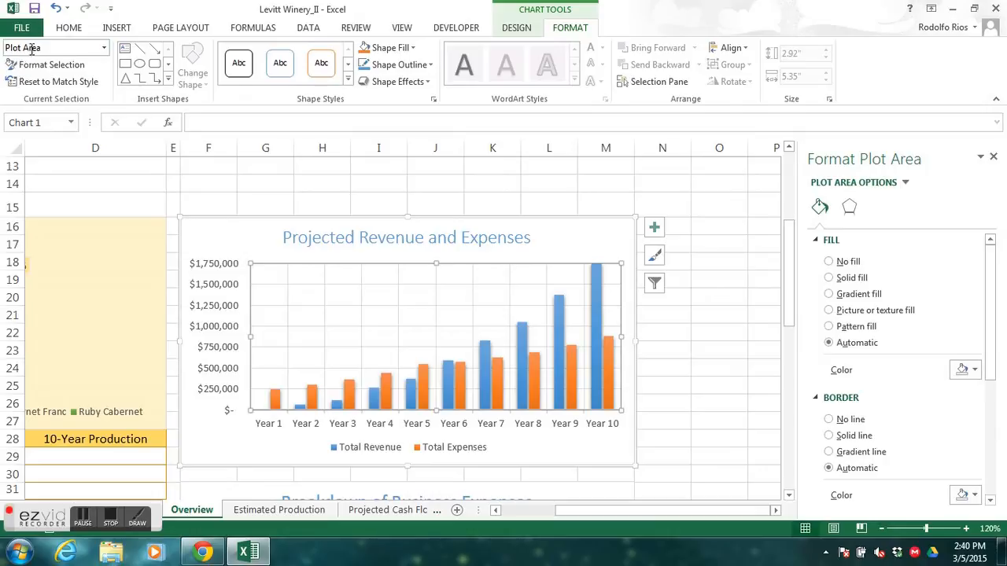
left_click(228, 325)
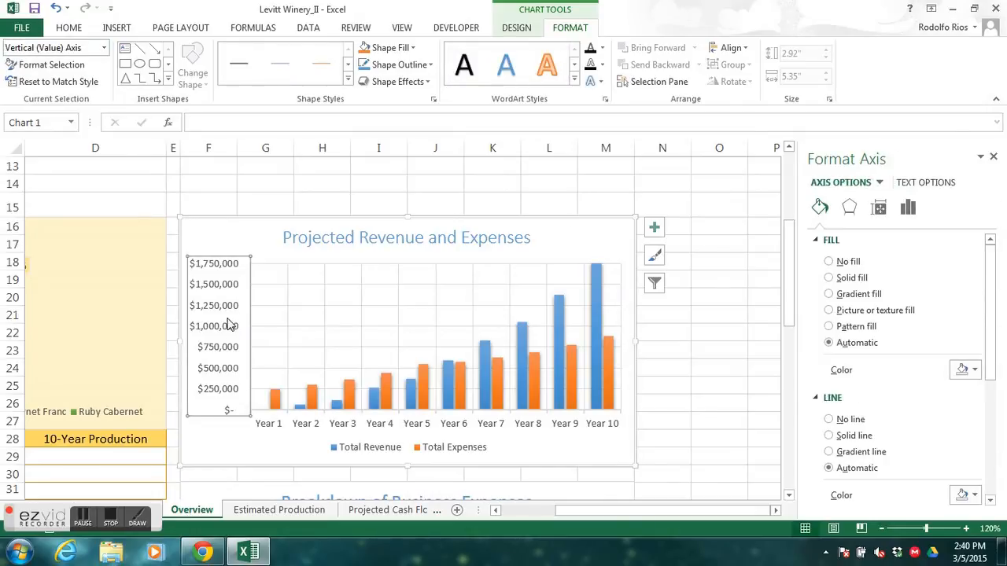
left_click(488, 424)
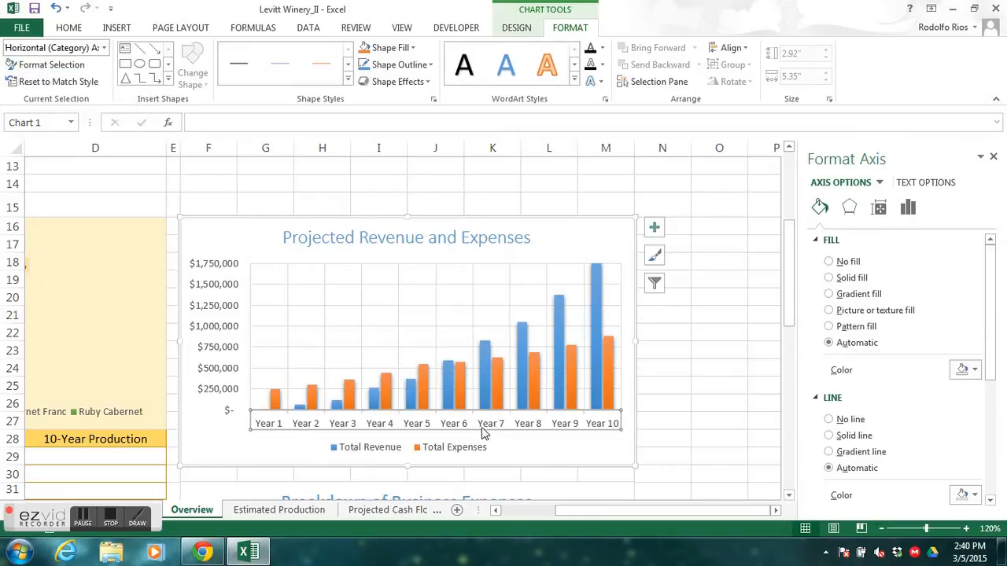
left_click(452, 452)
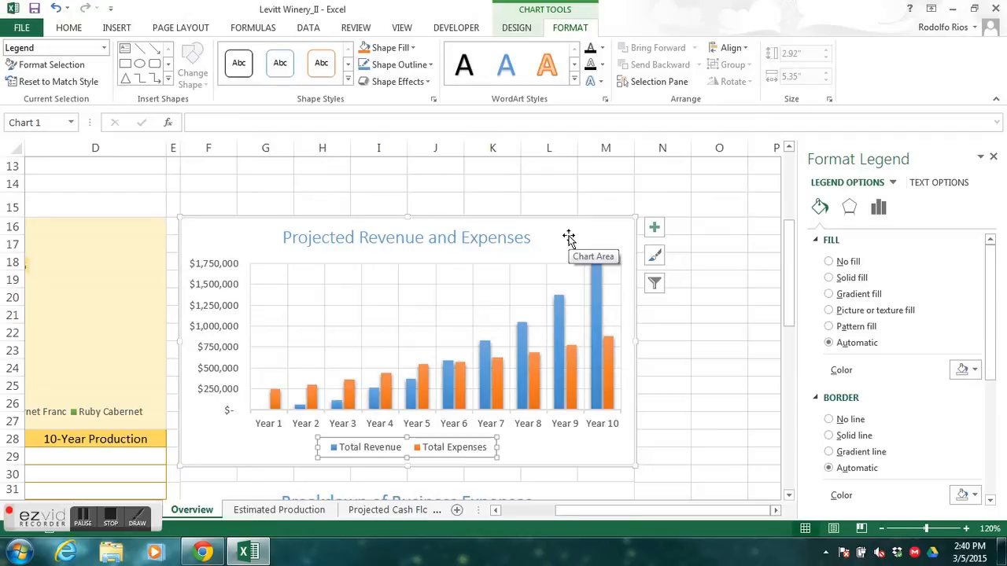
- Fill the chart area of the Projected Revenue and Expenses chart with Gold, Accent 4, Lighter 80%
left_click(105, 48)
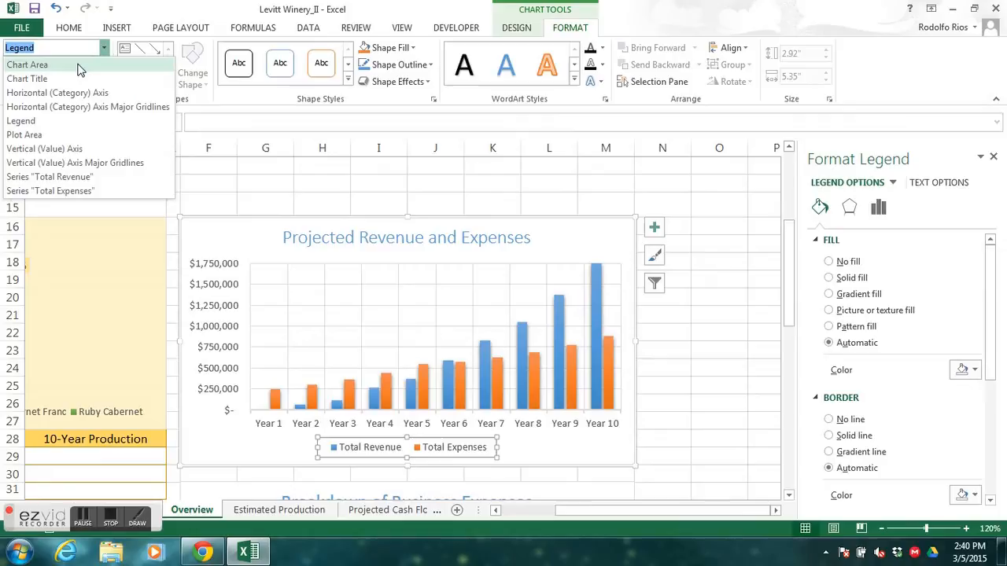
left_click(78, 65)
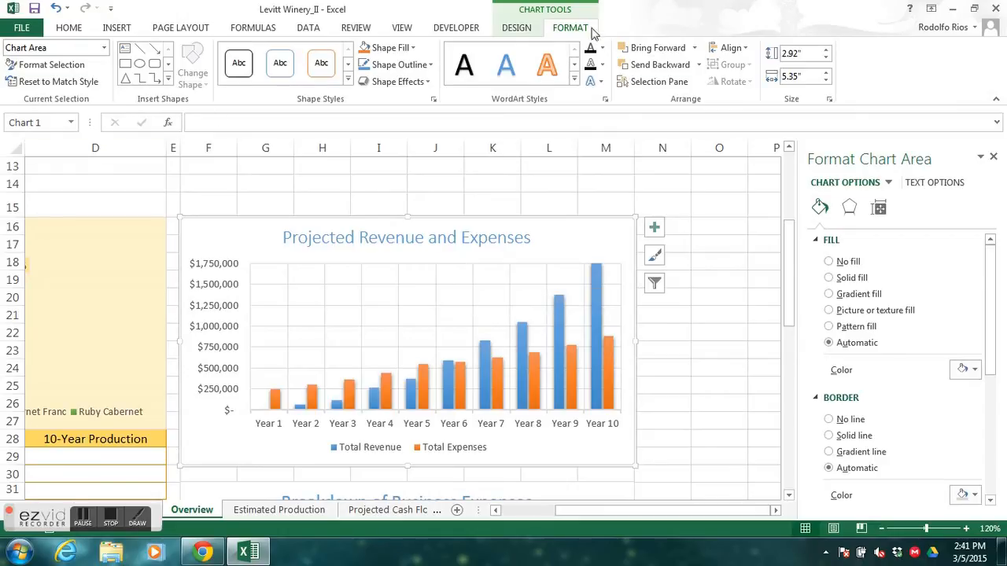
left_click(413, 49)
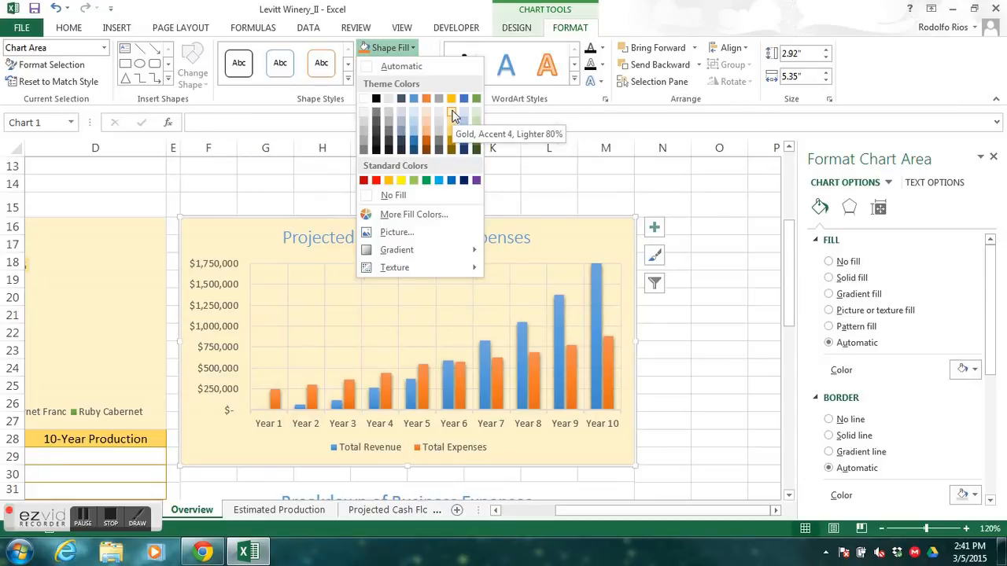
left_click(452, 115)
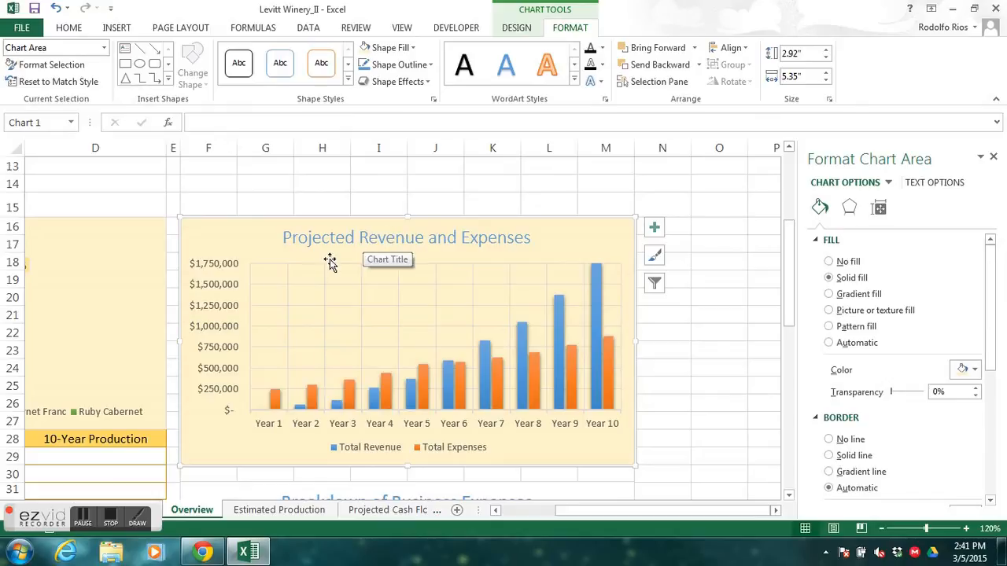
mouse_move(571, 516)
left_mouse_down()
mouse_move(555, 517)
mouse_move(586, 521)
left_mouse_up()
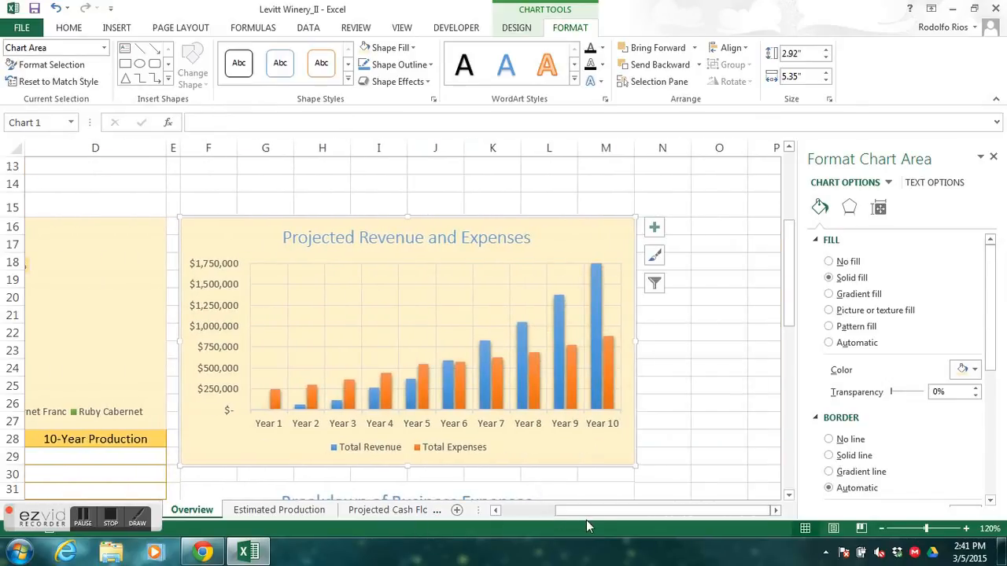
- Fill the plot area of the Projected Revenue and Expenses chart with White, Background 1
left_click(105, 49)
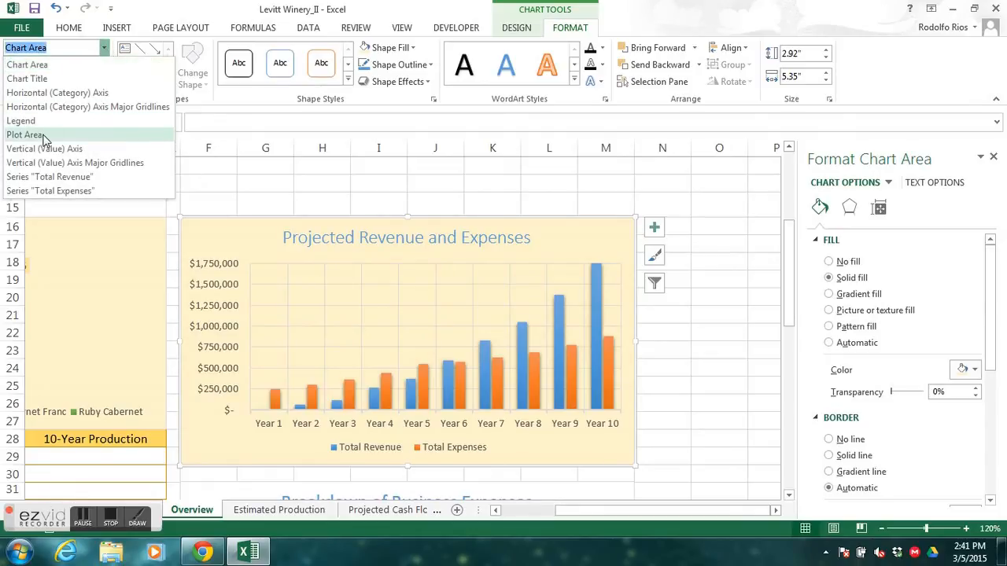
left_click(105, 48)
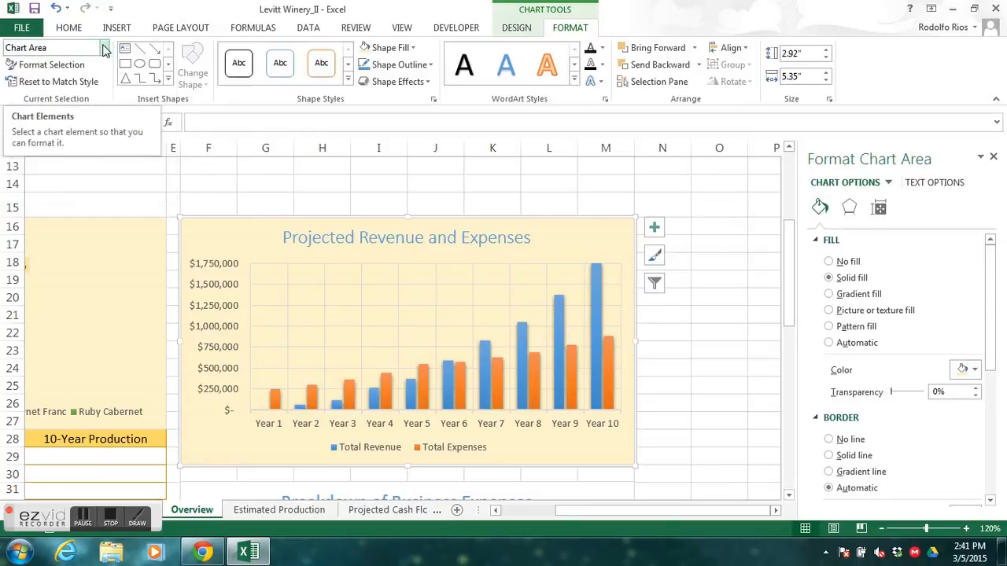
left_click(105, 49)
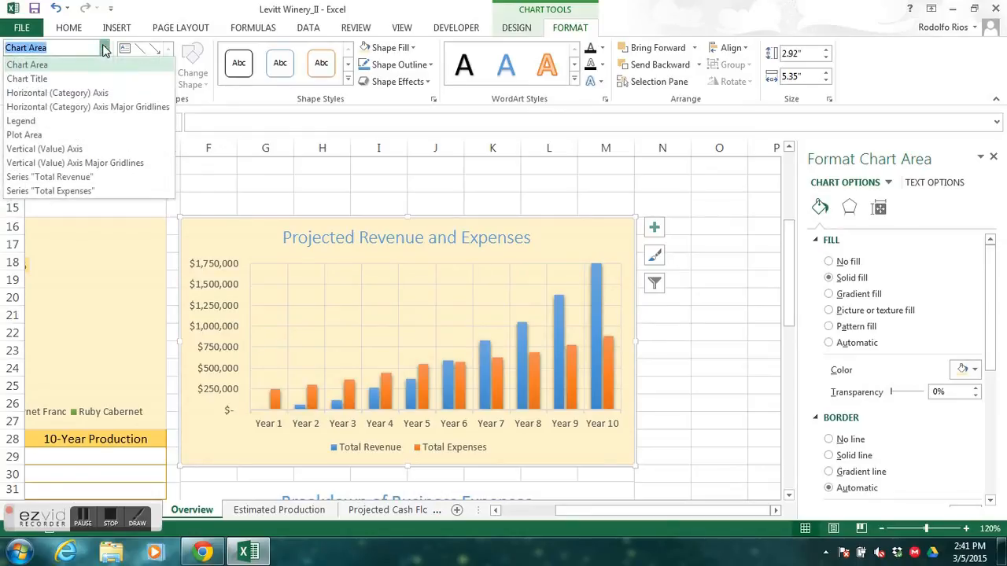
left_click(50, 135)
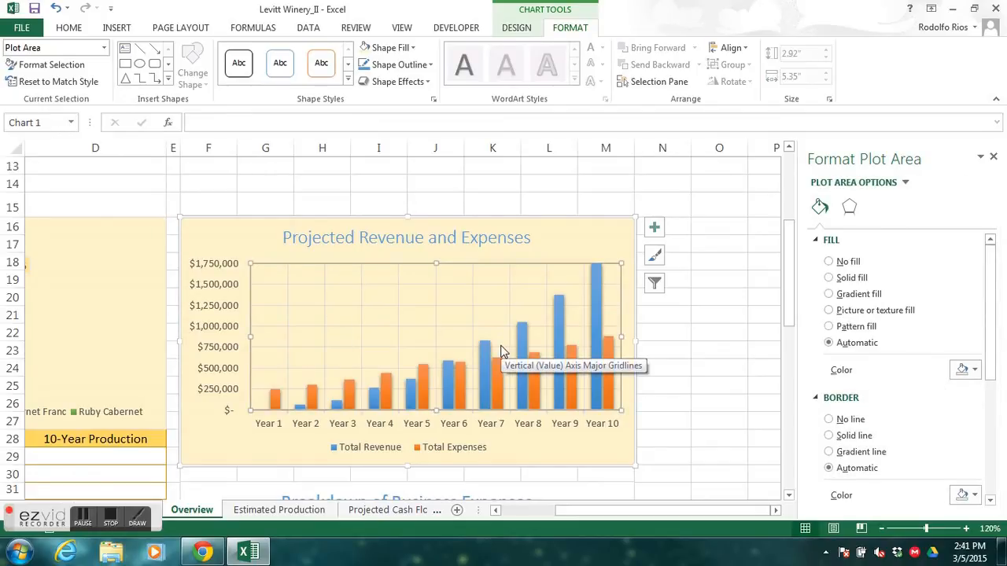
left_click(412, 48)
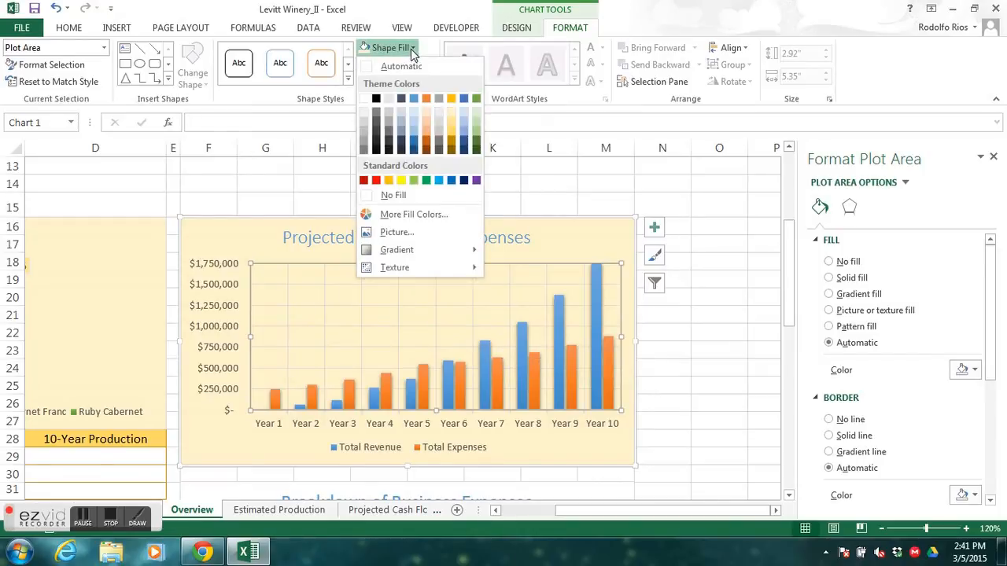
left_click(363, 100)
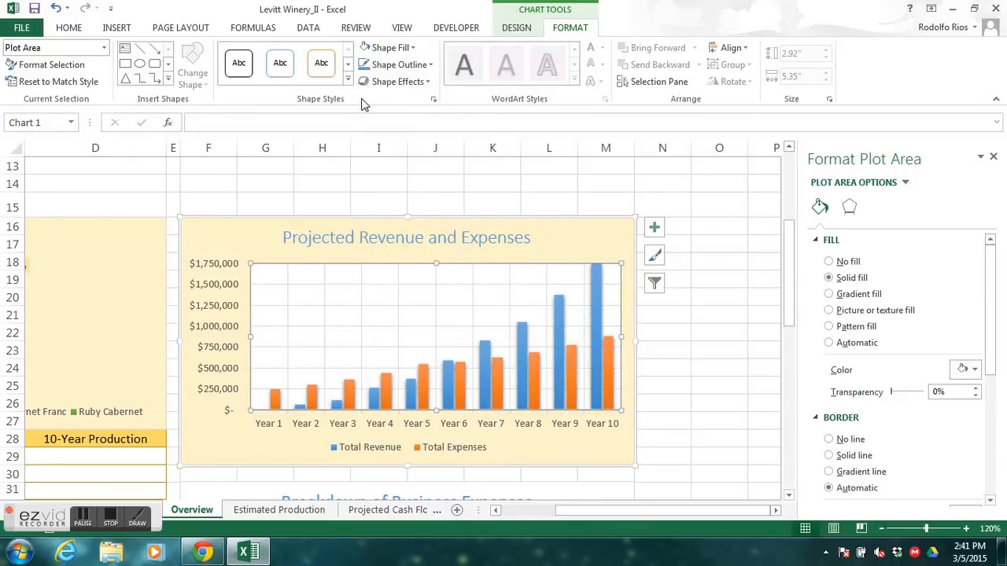
left_click(110, 518)
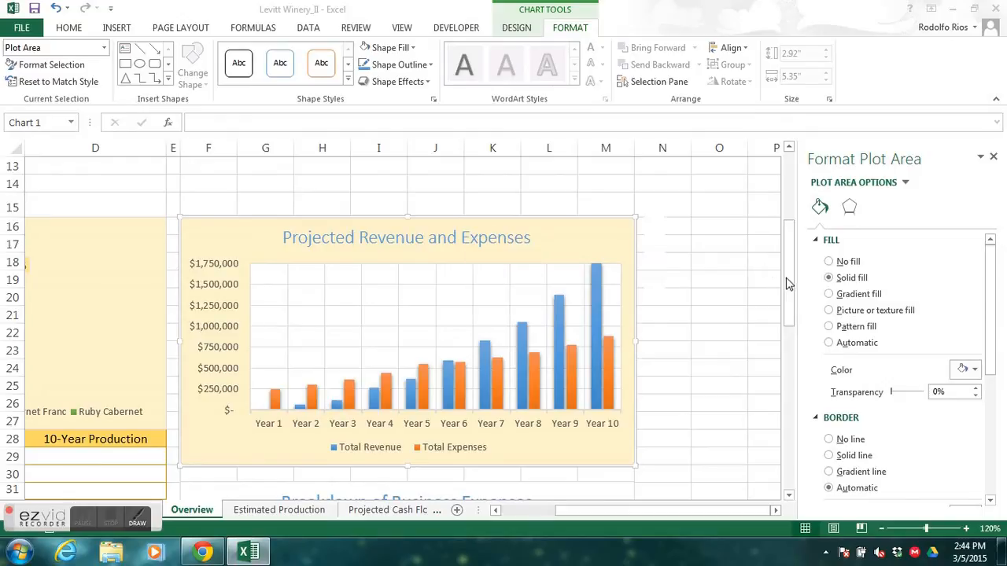
- Close the formatting pane and fill the Breakdown of Business Expenses chart area with Gold, Accent 4, Lighter 80%
left_click_drag(787, 291, 789, 358)
left_click_drag(673, 512, 659, 513)
left_click_drag(790, 354, 792, 347)
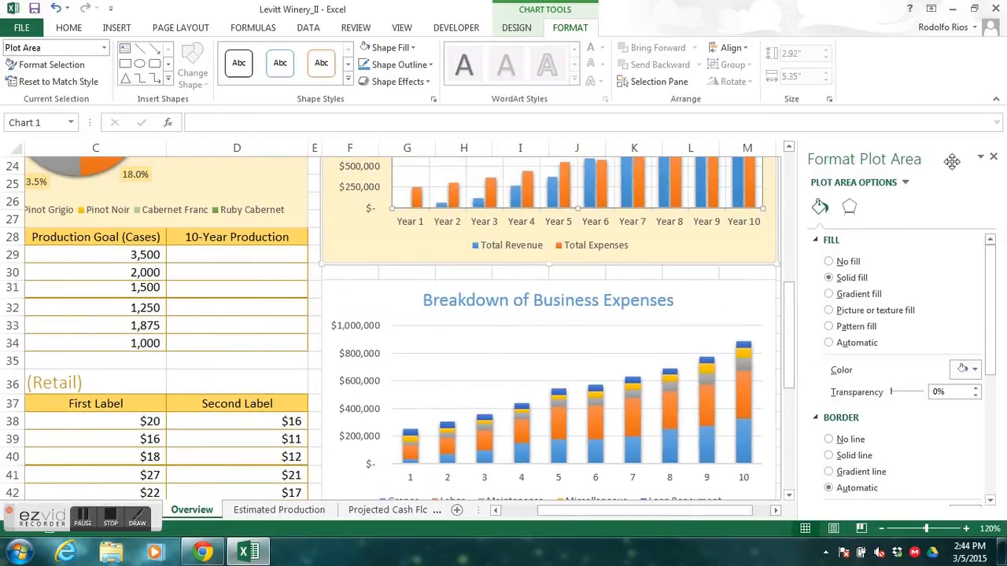
left_click(993, 158)
left_click_drag(811, 512, 788, 512)
mouse_move(999, 329)
left_mouse_down()
mouse_move(999, 281)
mouse_move(994, 325)
left_mouse_up()
left_click(909, 312)
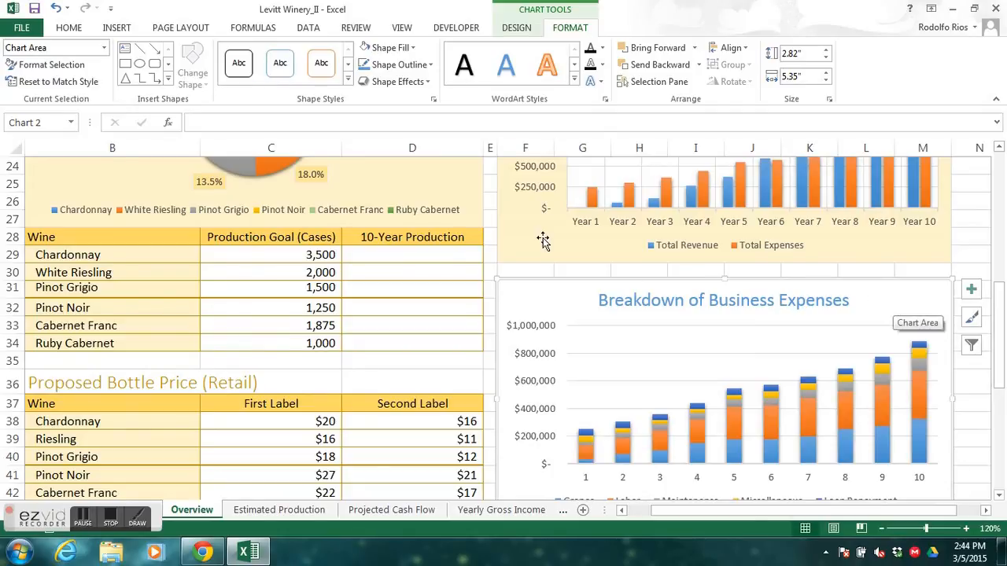
left_click(413, 49)
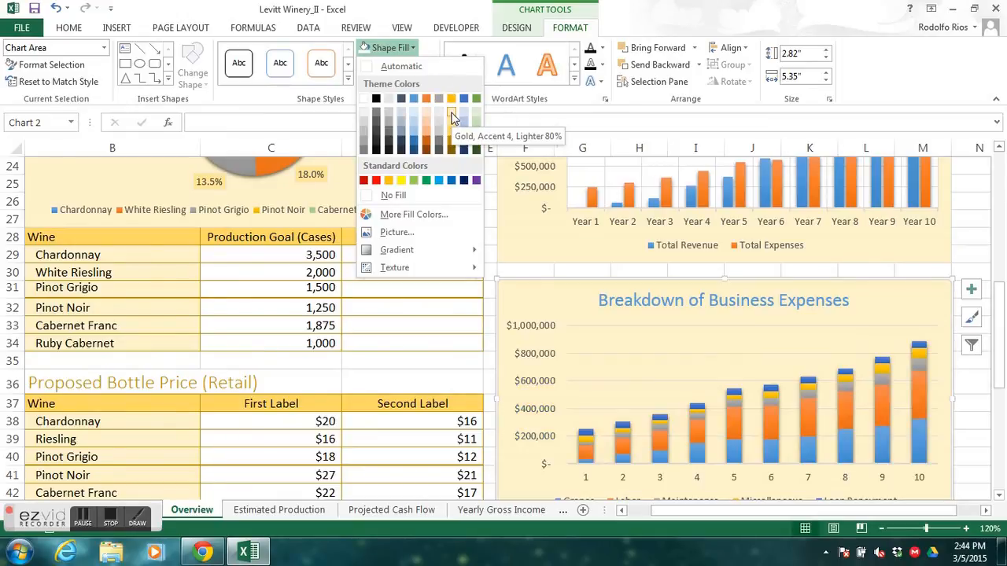
left_click(453, 118)
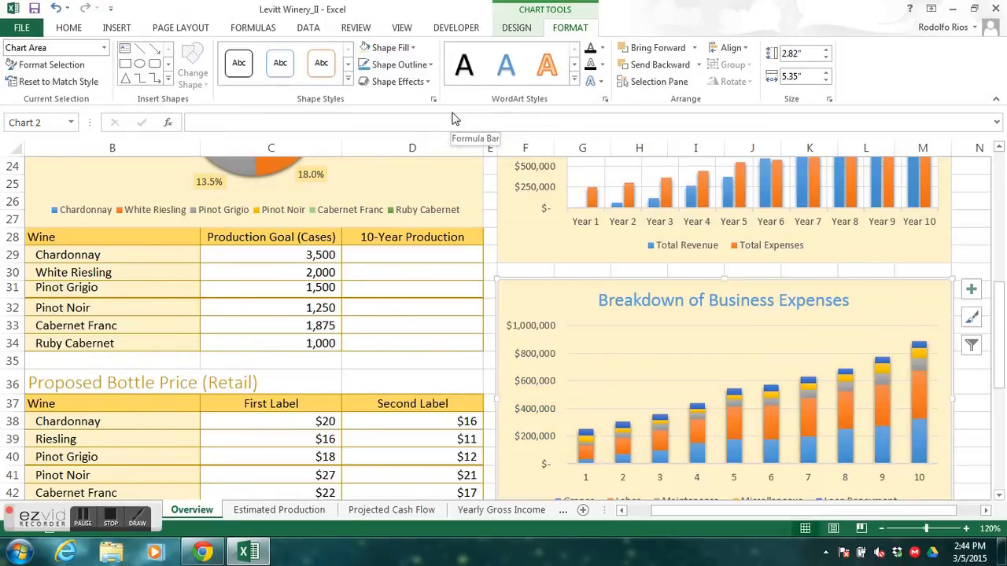
- Fill the plot area of the Breakdown of Business Expenses chart with White, Background 1
left_click(105, 48)
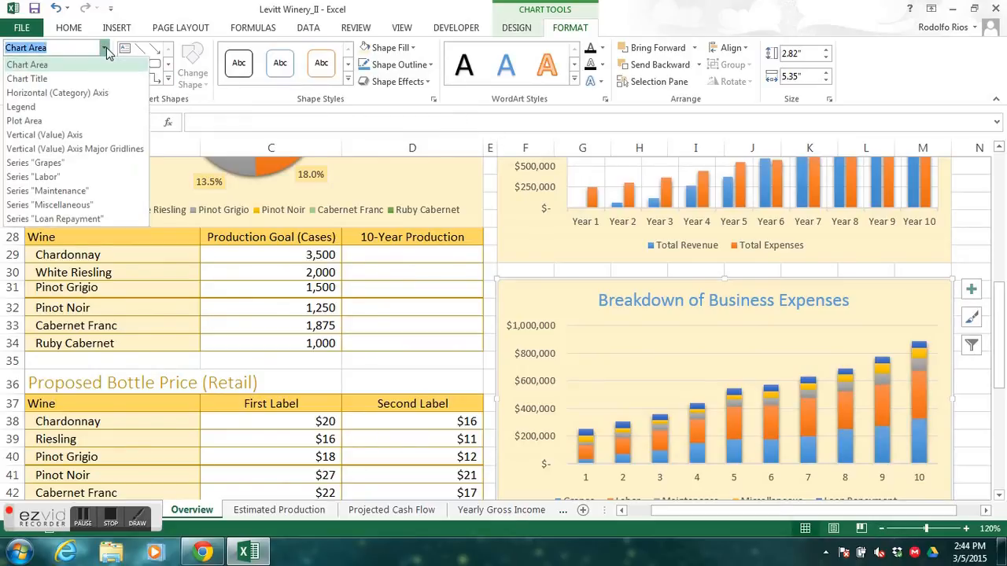
left_click(66, 121)
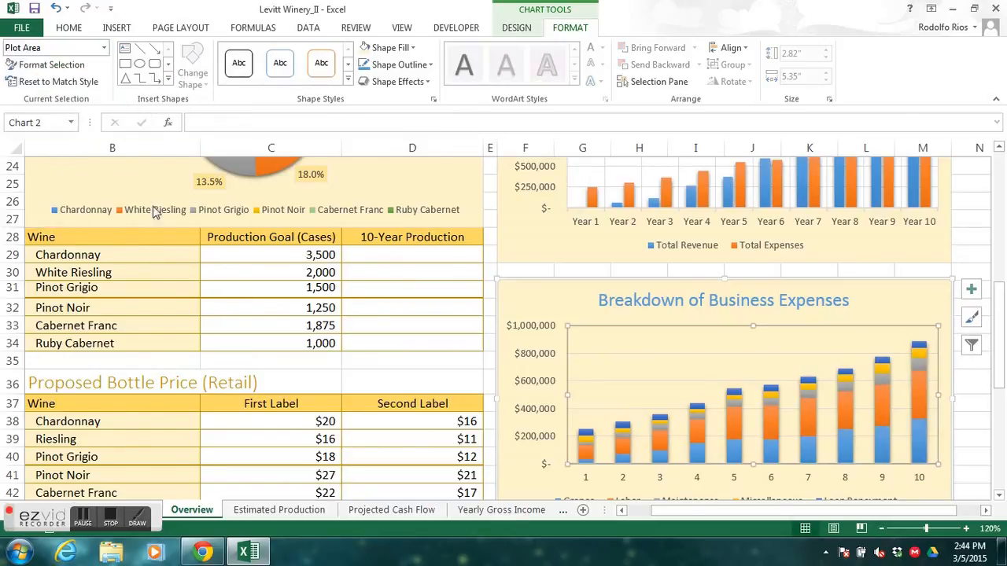
left_click(413, 48)
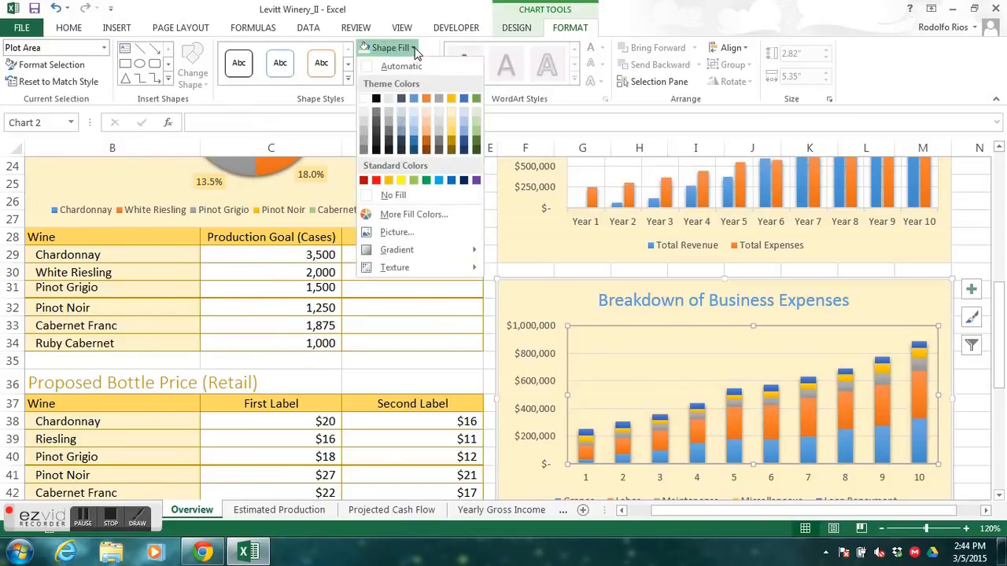
left_click(364, 103)
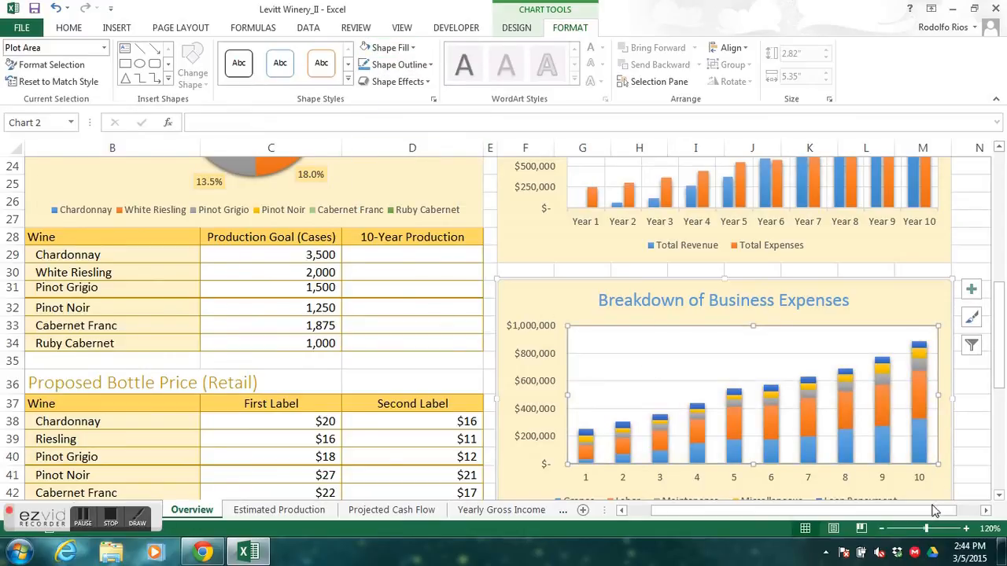
- Add primary major vertical gridlines to the Breakdown of Business Expenses chart
left_click_drag(1003, 296, 1001, 270)
left_click_drag(1001, 369, 984, 409)
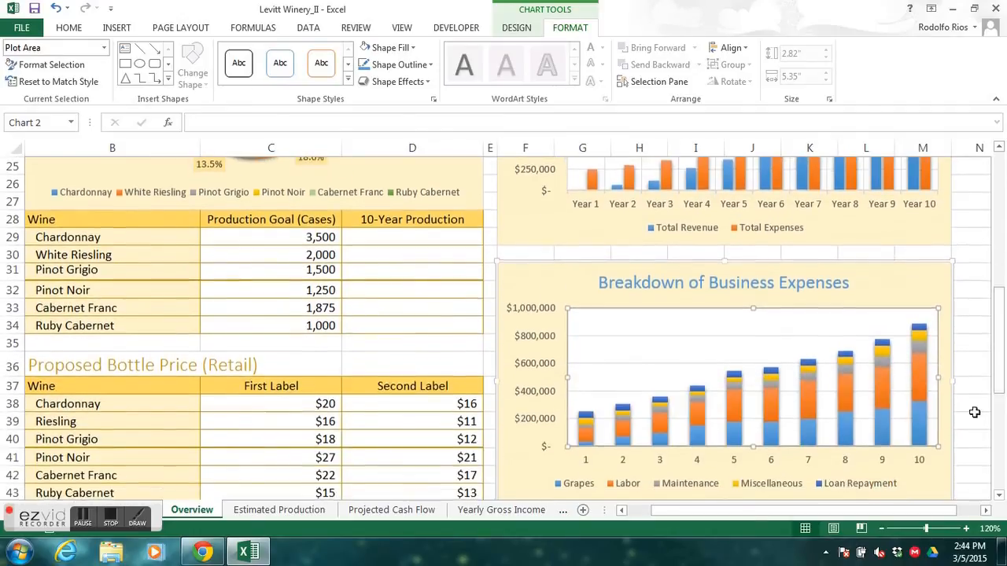
left_click(973, 273)
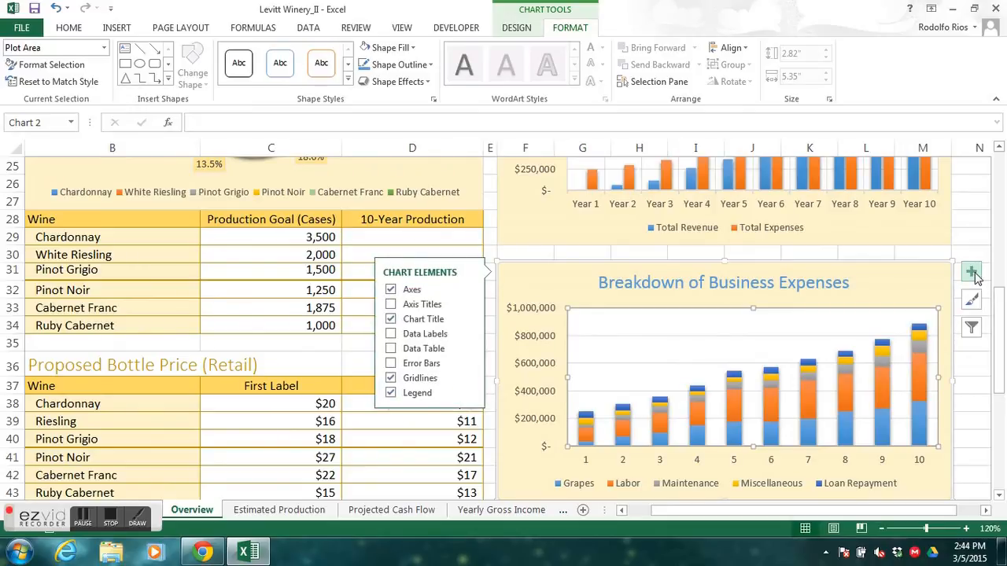
left_click_drag(833, 510, 878, 513)
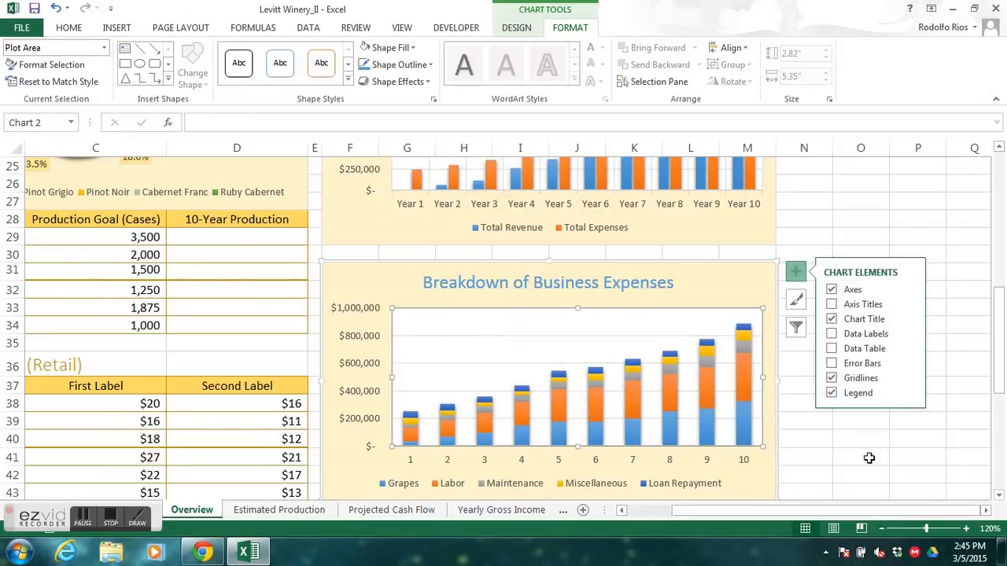
left_click(911, 380)
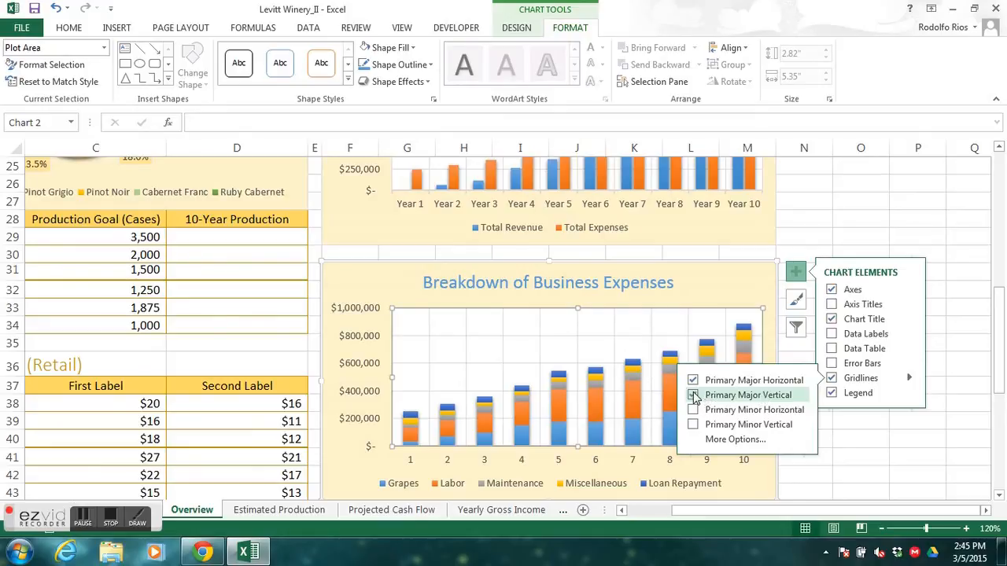
mouse_move(999, 370)
left_mouse_down()
mouse_move(997, 407)
mouse_move(999, 372)
left_mouse_up()
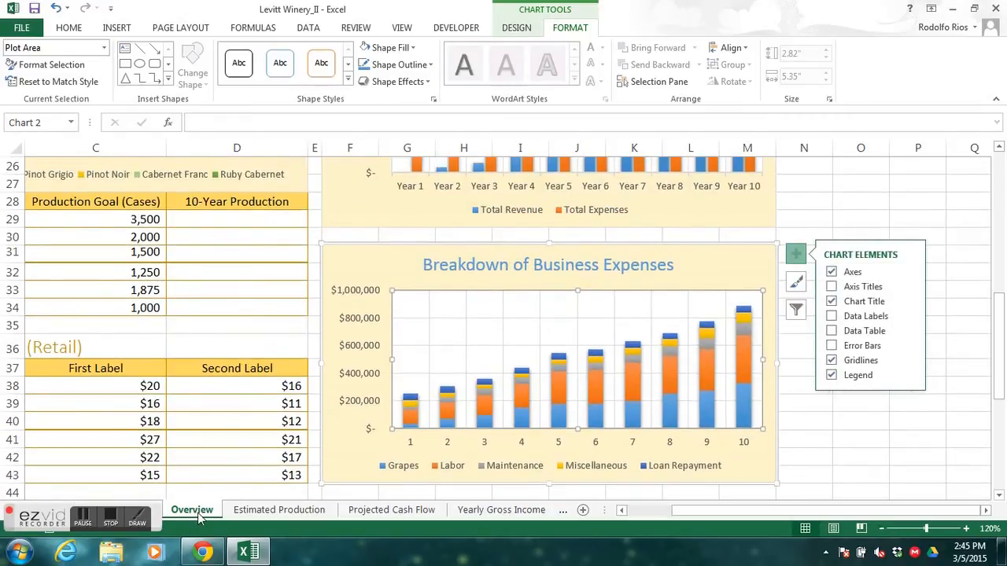
left_click(111, 517)
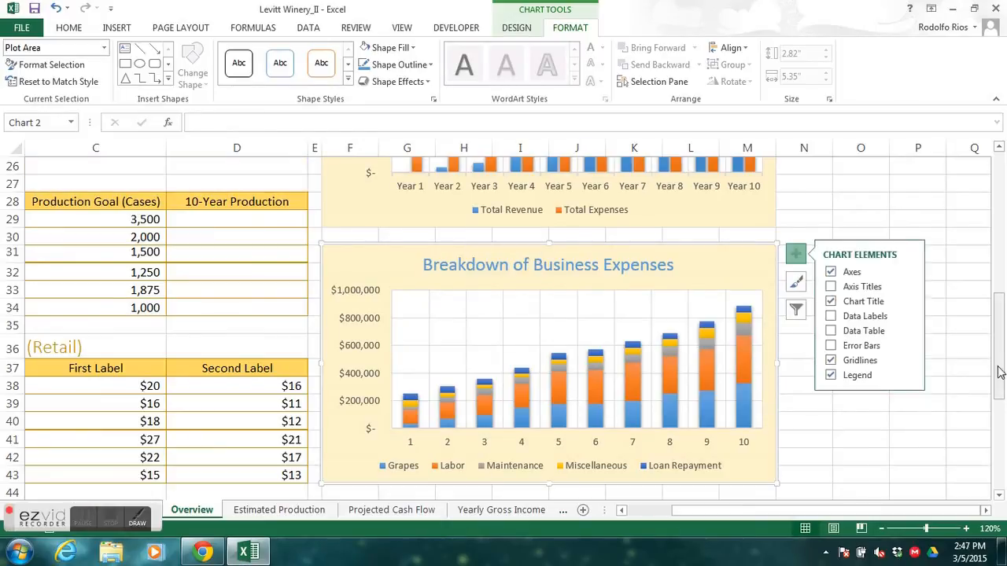
- Fill the chart area of the Cash Flow chart with Gold, Accent 4, Lighter 80%
left_click(1001, 497)
left_click(1000, 497)
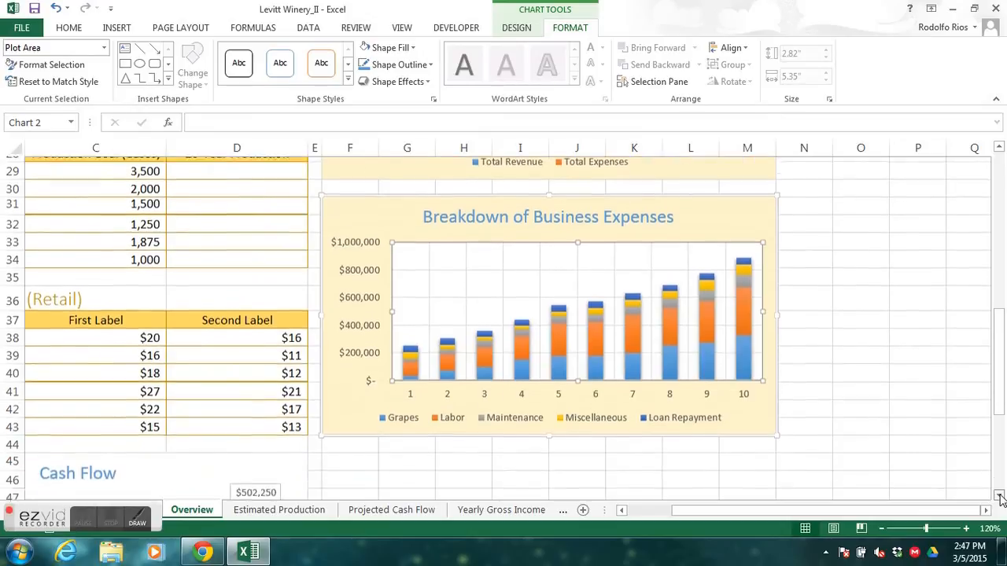
left_click_drag(811, 512, 715, 515)
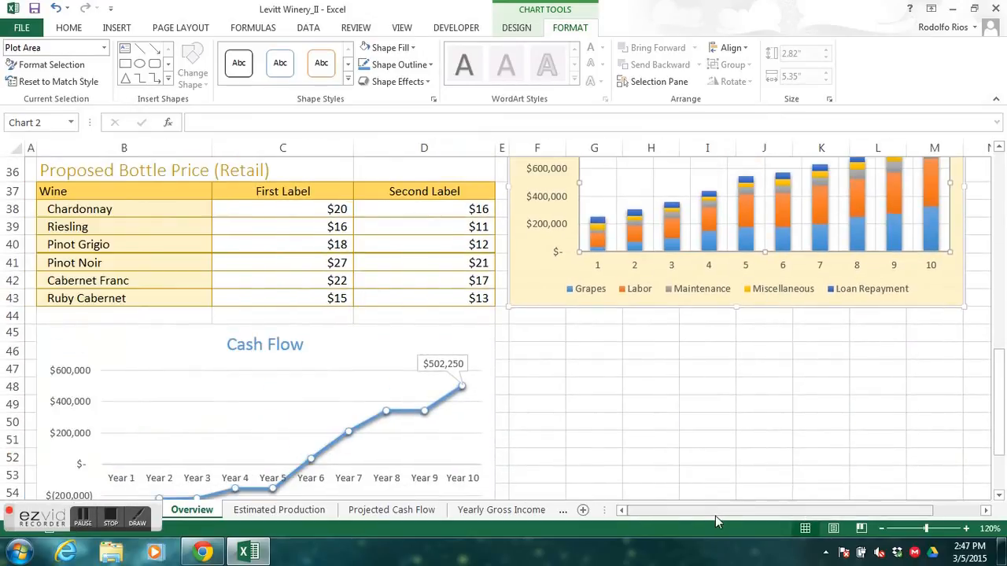
left_click_drag(998, 382, 996, 411)
left_click(395, 253)
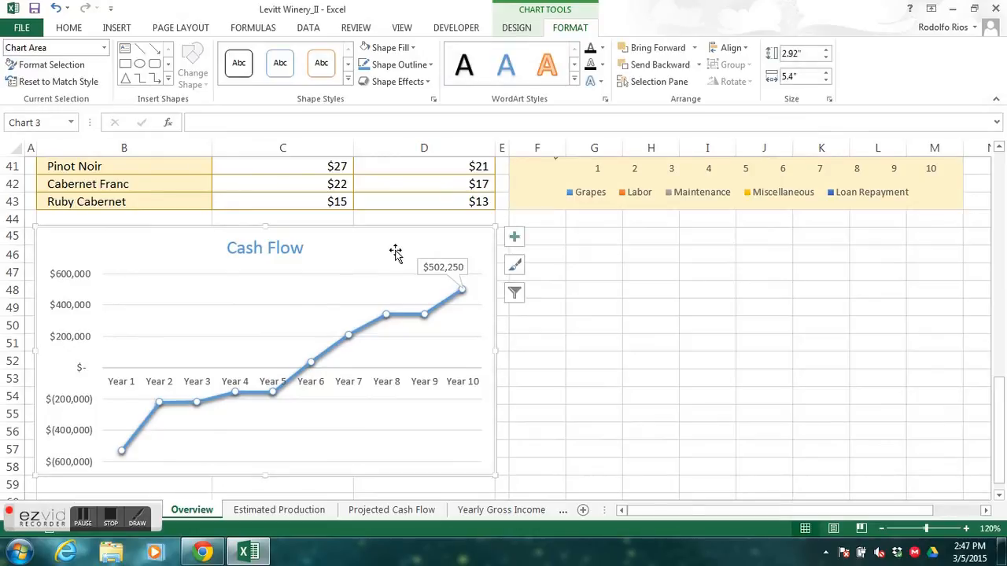
left_click(104, 48)
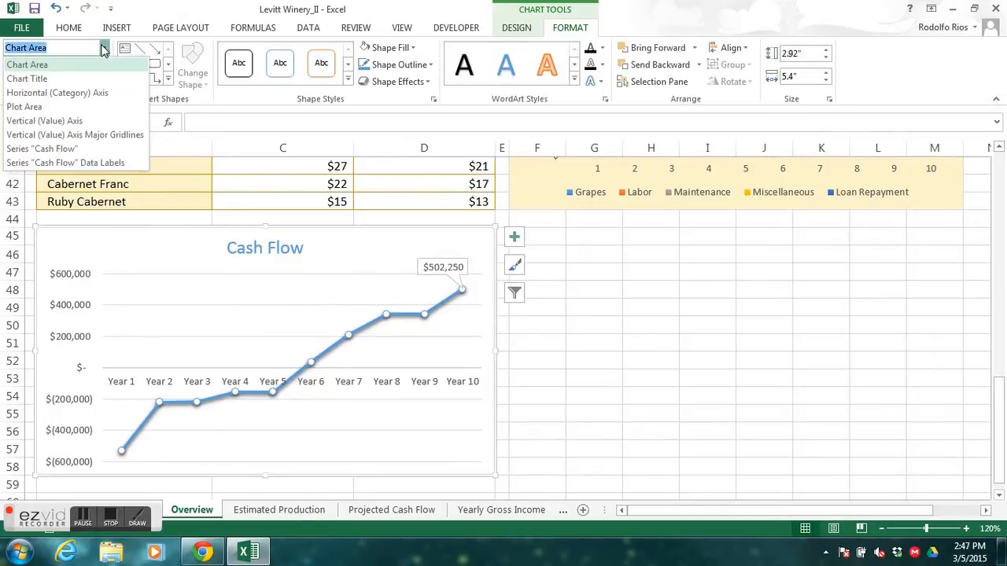
left_click(82, 65)
left_click(414, 48)
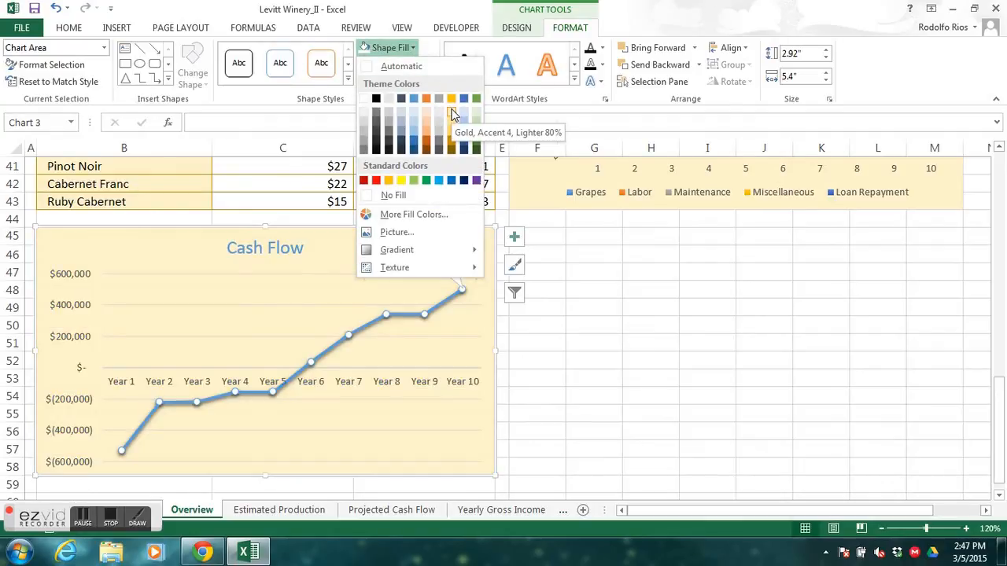
left_click(452, 114)
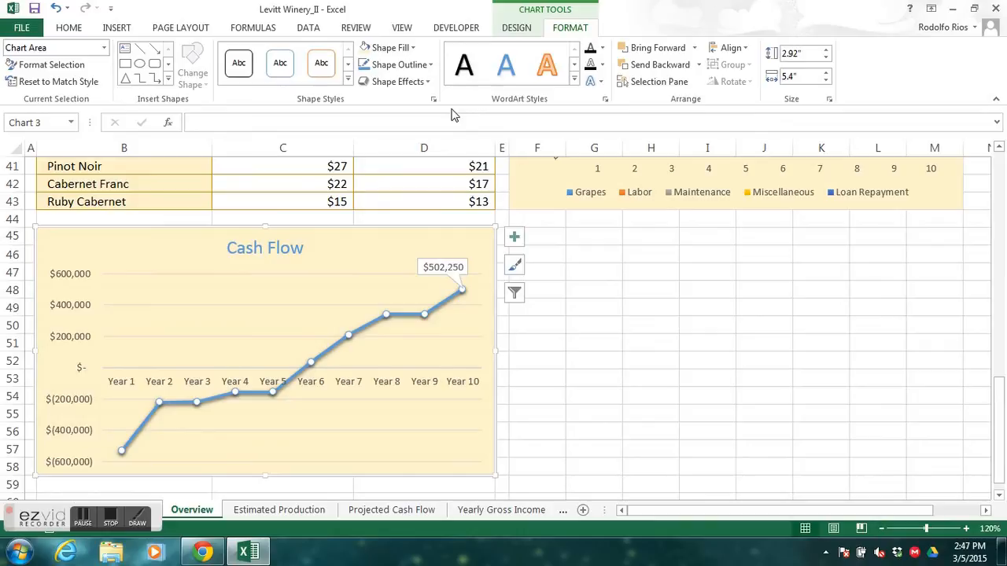
- Fill the plot area of the Cash Flow chart with White, Background 1
left_click(103, 48)
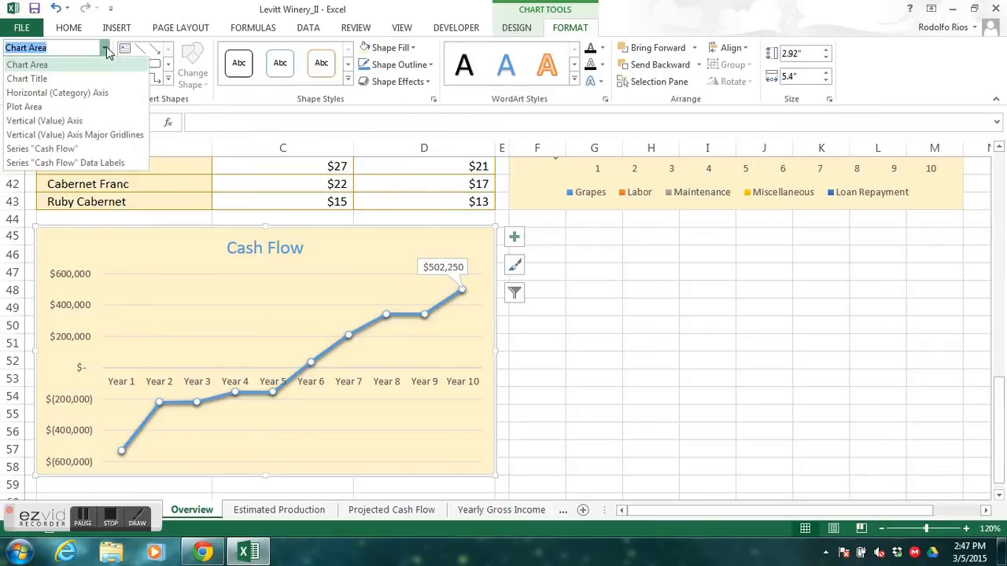
left_click(77, 108)
left_click(409, 49)
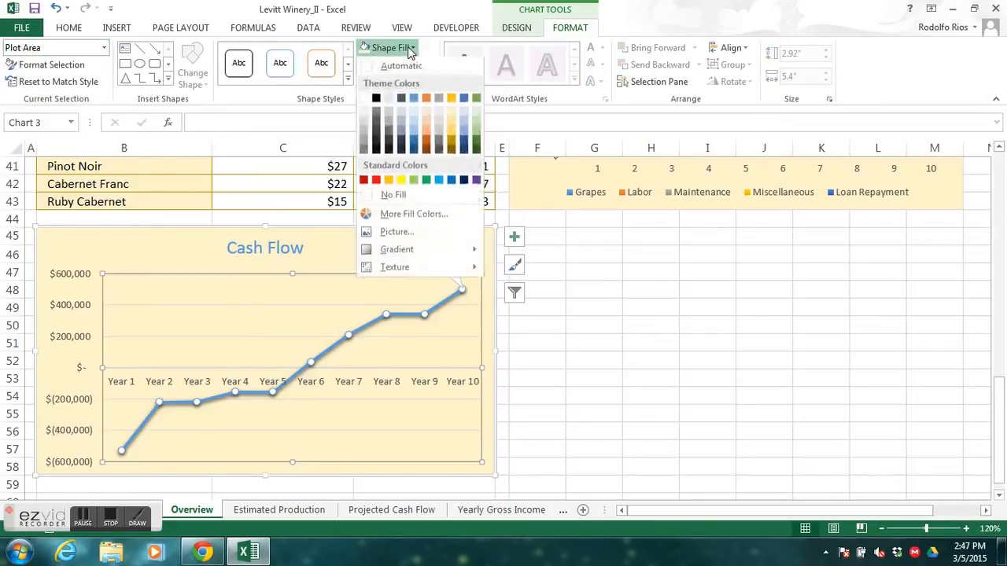
left_click(364, 100)
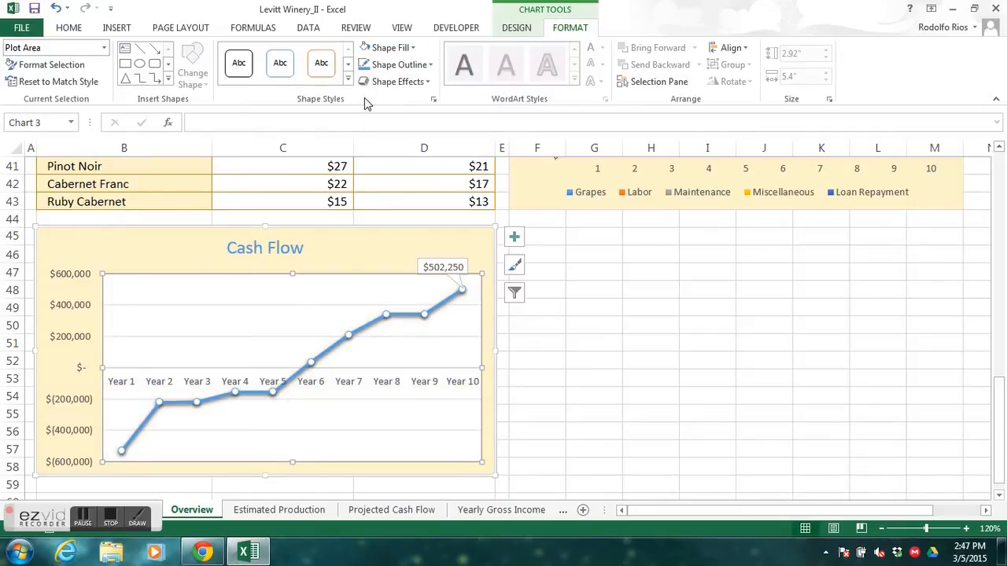
- Add primary major vertical gridlines to the Cash Flow chart
left_click(515, 239)
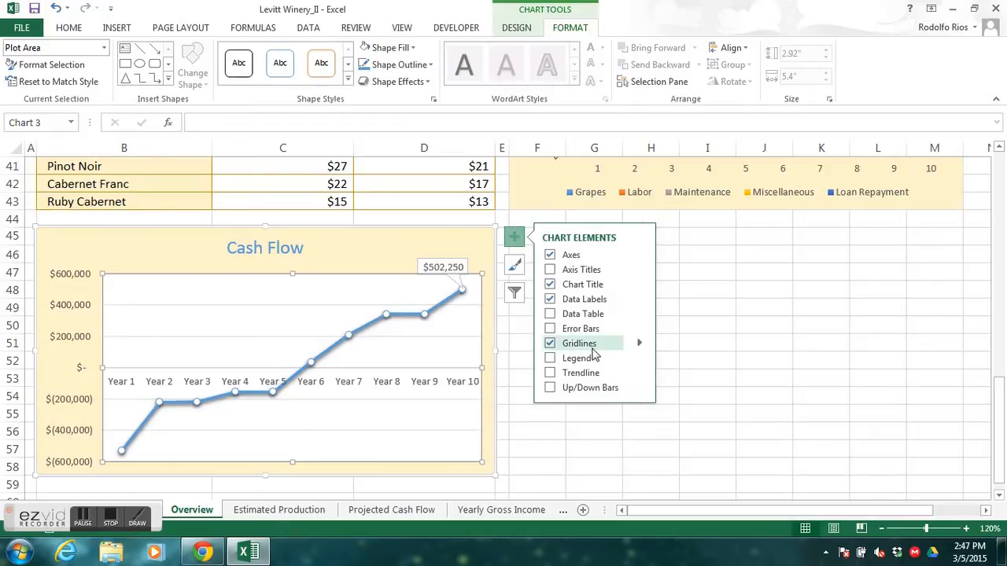
left_click(639, 348)
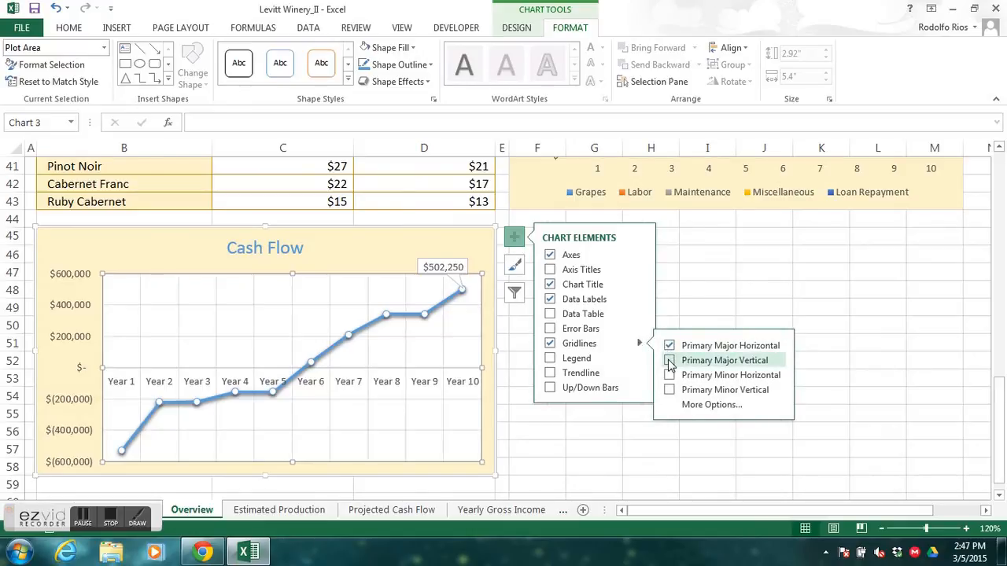
left_click(670, 361)
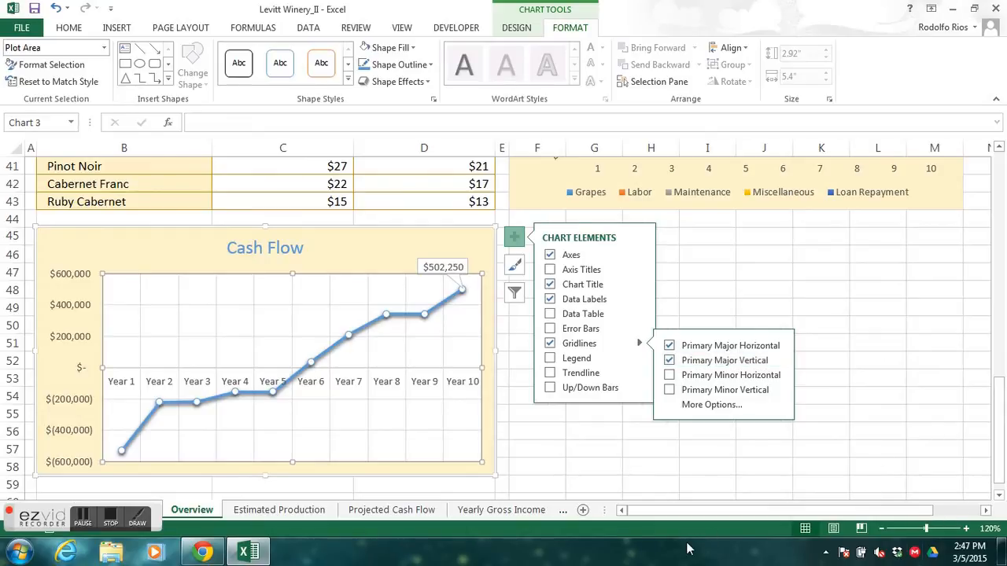
- Zoom out to 80% and review the finished pie, revenue and expense, expense breakdown and cash flow charts on the Overview sheet
left_click(882, 531)
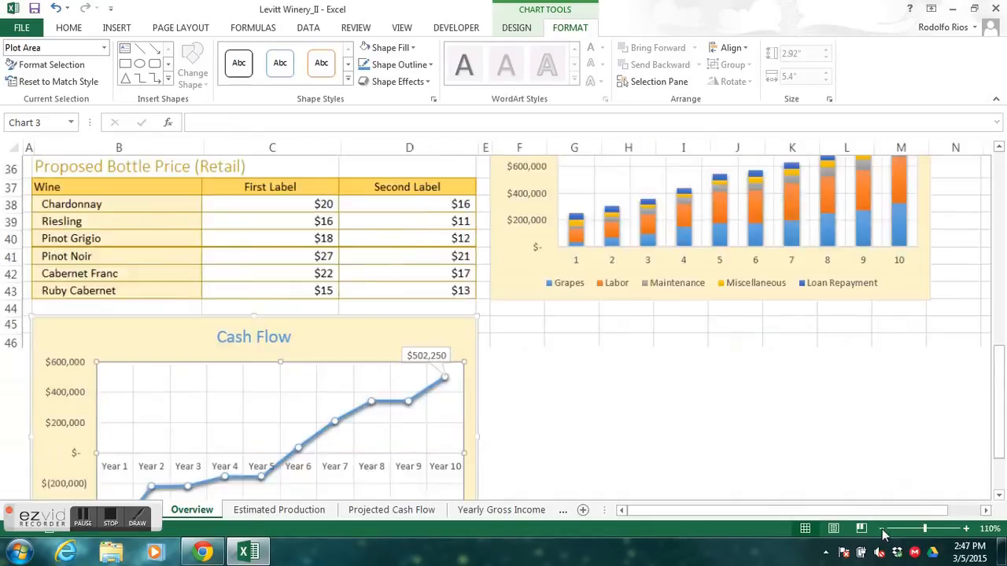
left_click(882, 531)
left_click(882, 531)
left_click(882, 531)
left_click_drag(998, 390, 998, 450)
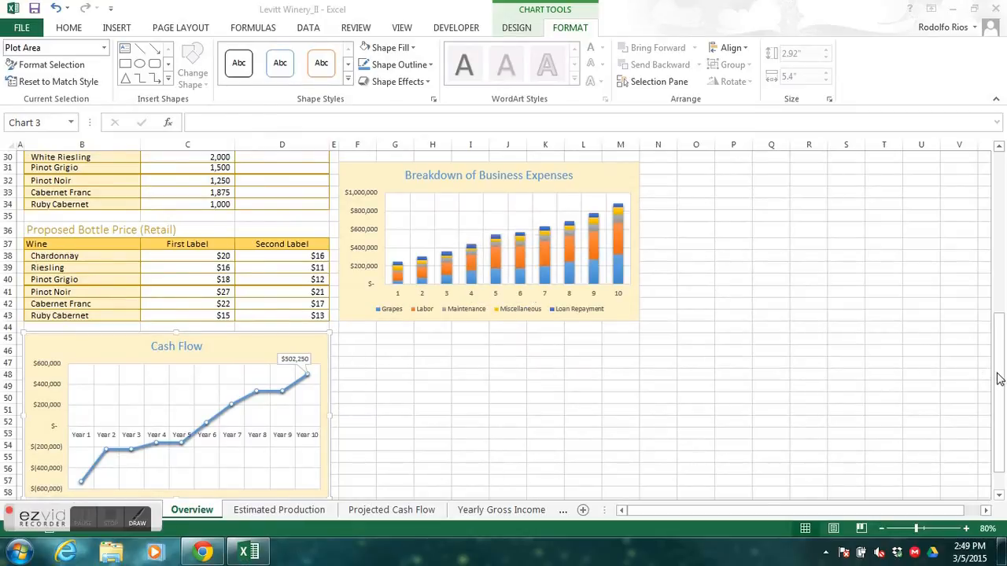
left_click_drag(998, 324, 999, 181)
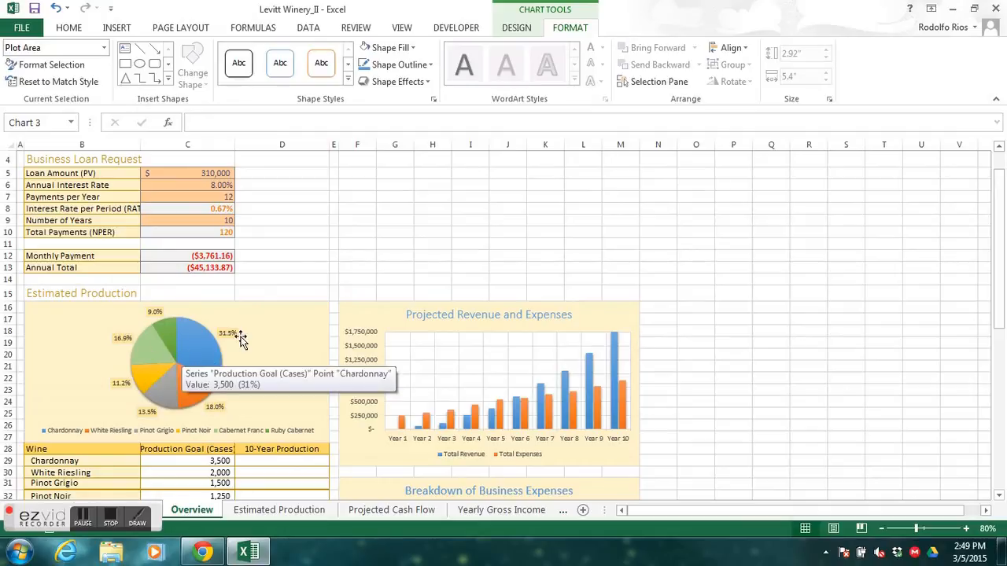
left_click_drag(1000, 313, 1003, 371)
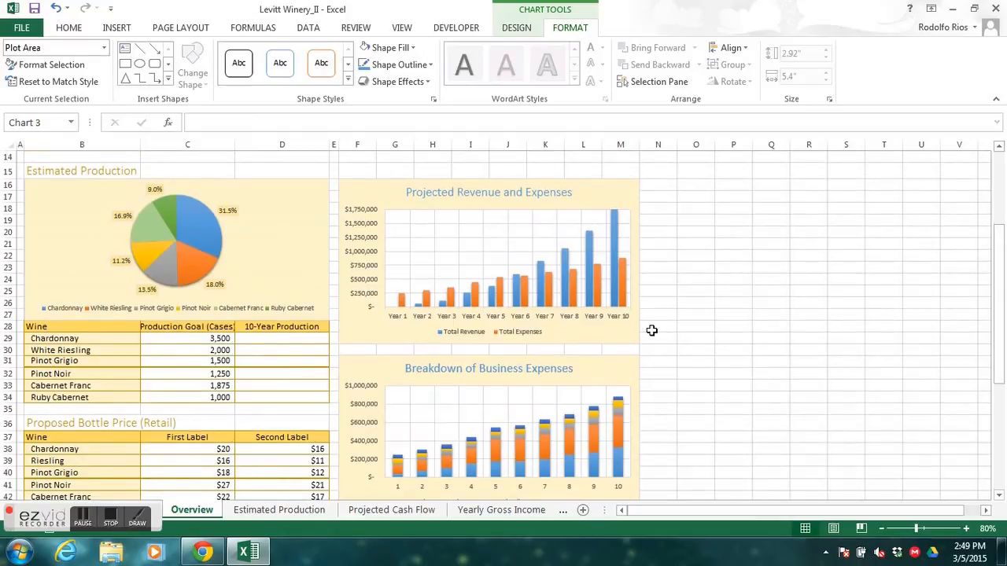
mouse_move(572, 287)
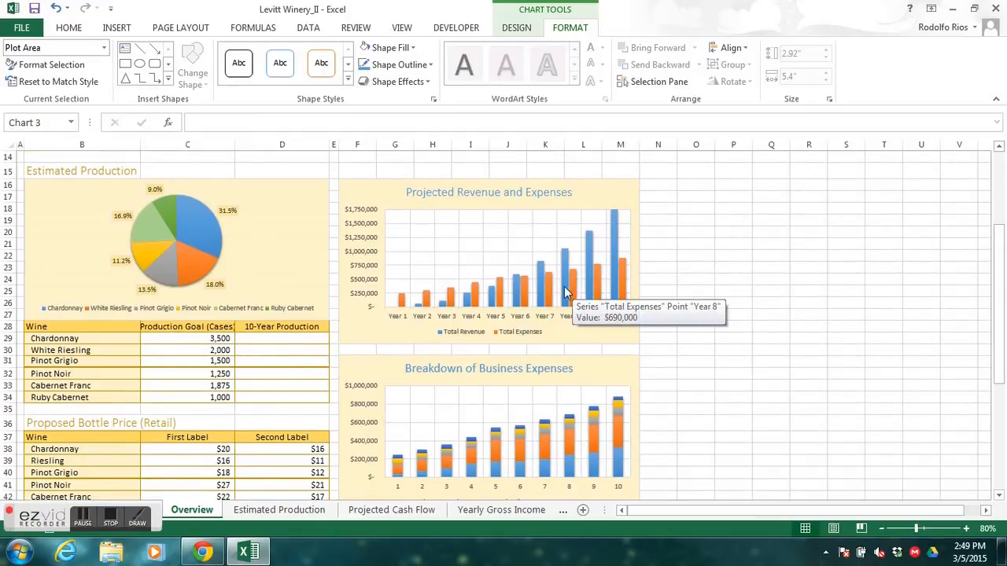
left_click_drag(997, 313, 997, 349)
mouse_move(518, 385)
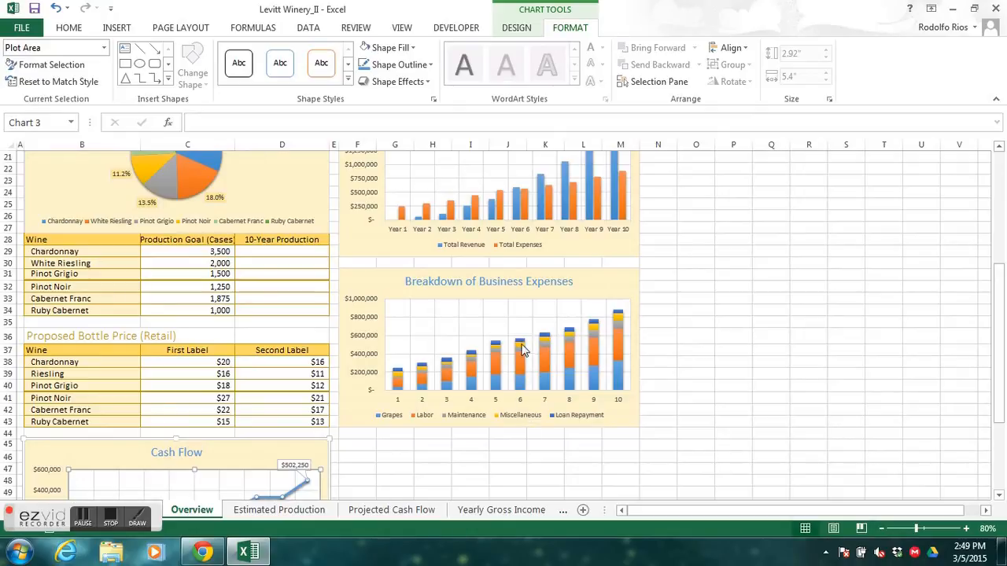
left_click_drag(999, 350, 999, 415)
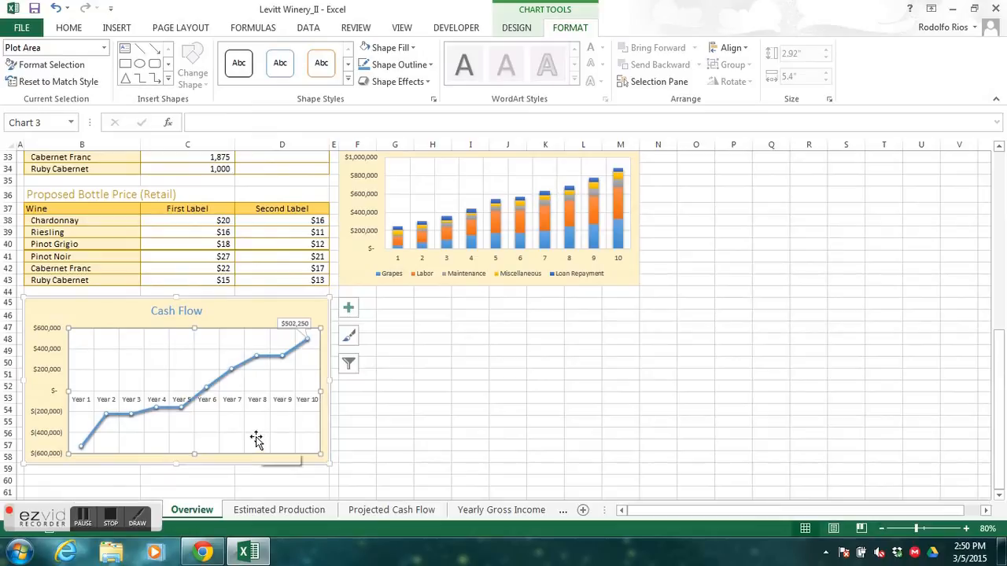
mouse_move(999, 393)
left_mouse_down()
mouse_move(996, 317)
mouse_move(986, 379)
left_mouse_up()
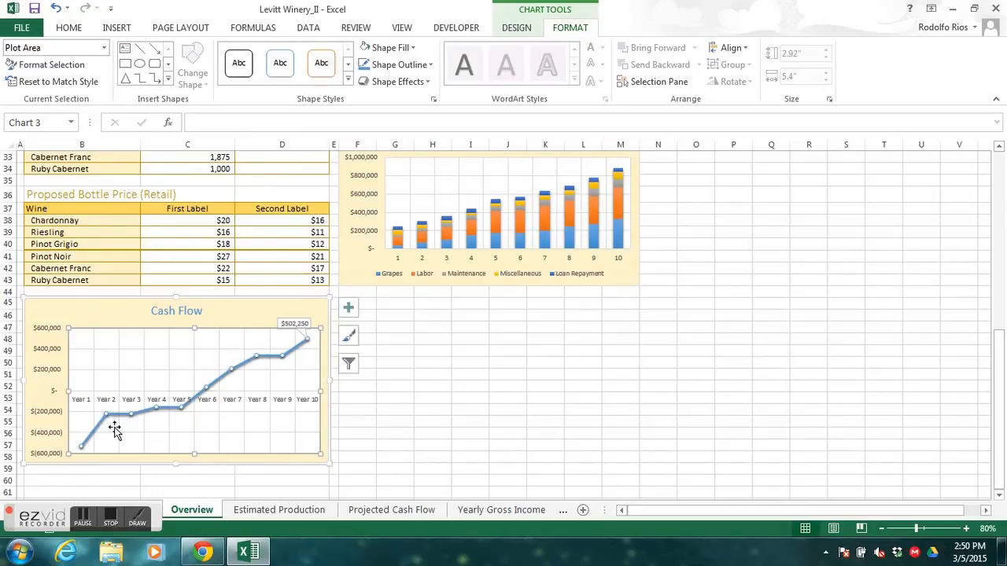
left_click_drag(998, 393, 998, 313)
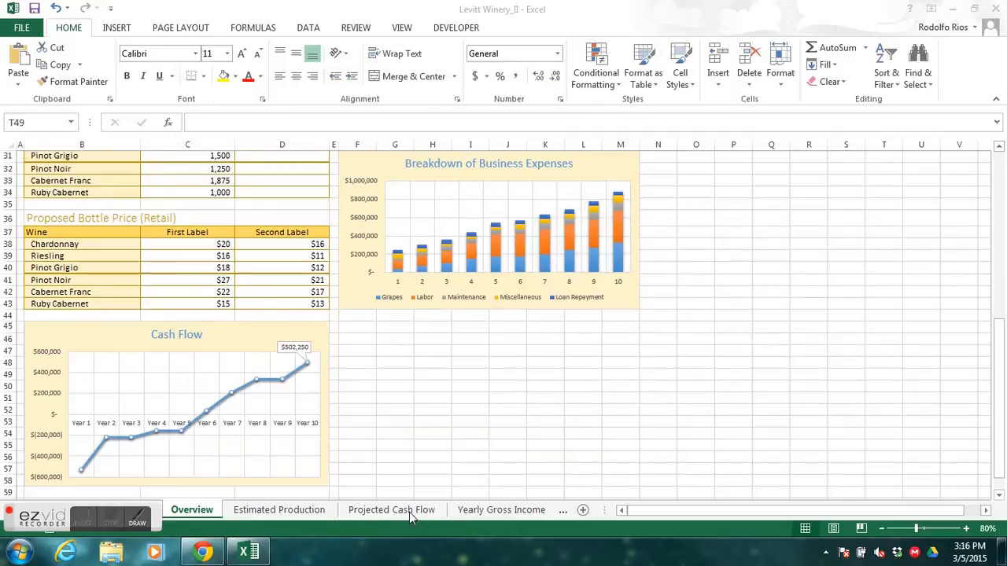
- On the Projected Cash Flow sheet, select the year headings and Cases Produced and Sold (B4:L5) together with the Net Income row (B23:L23)
left_click(409, 512)
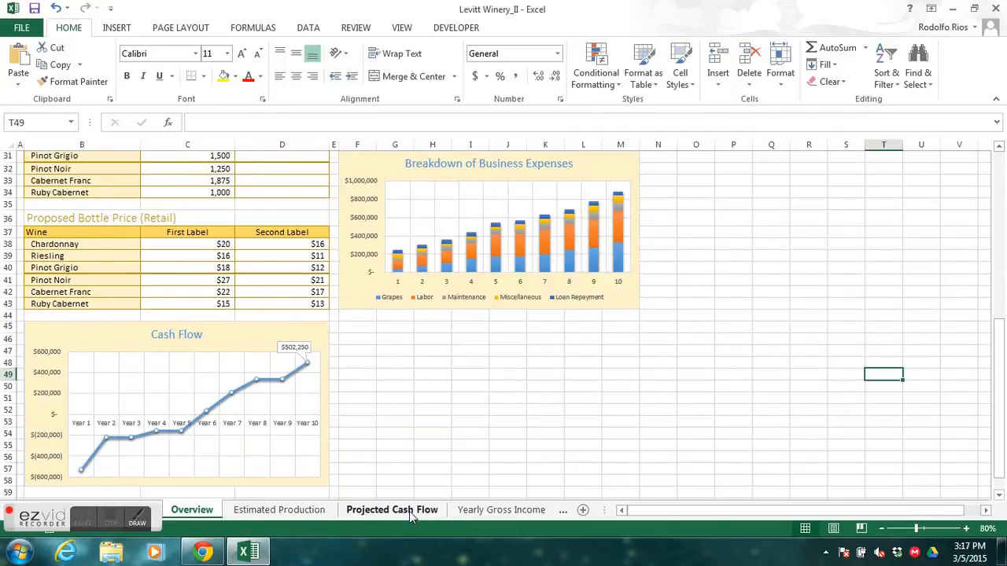
left_click(409, 511)
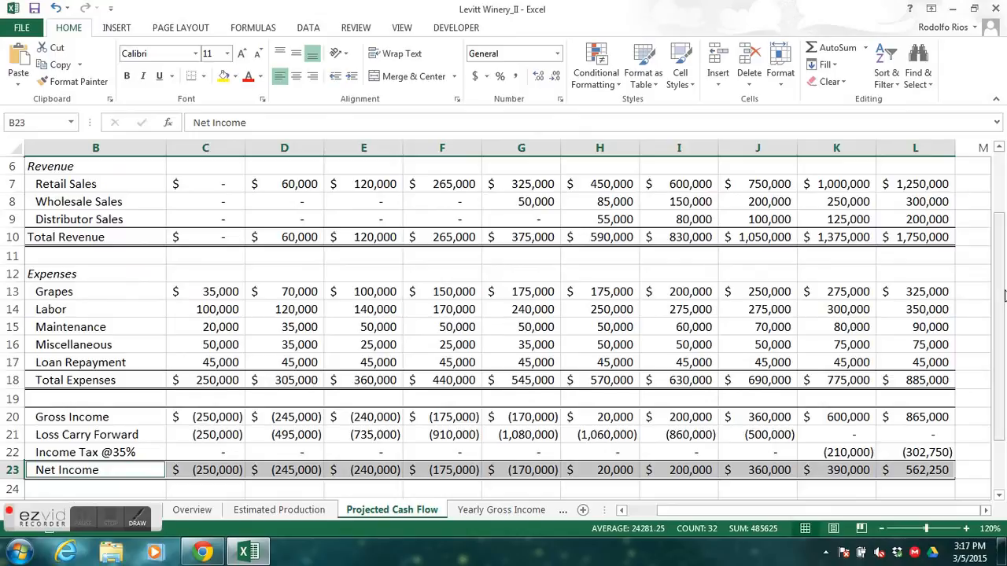
scroll(1000, 303, "up", 2)
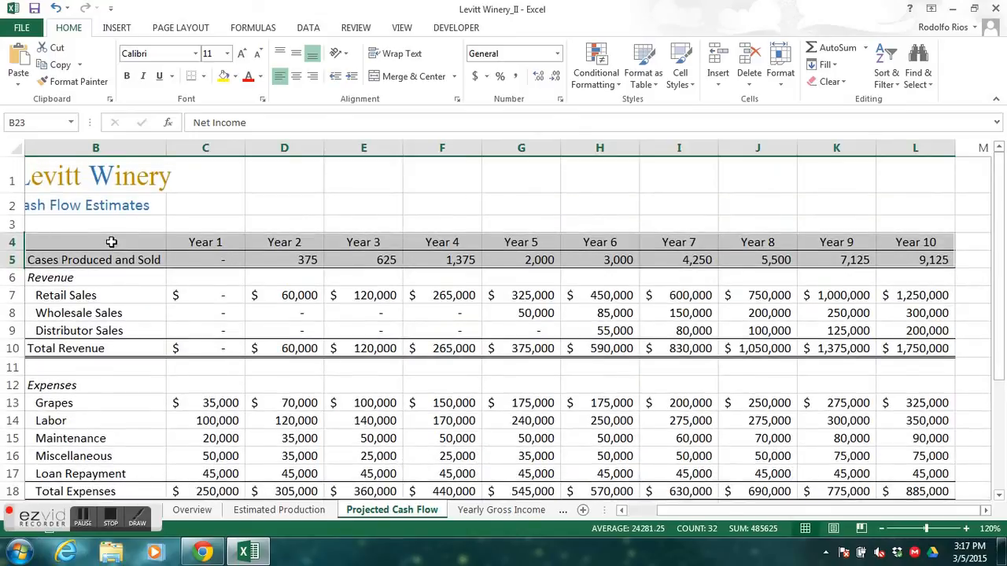
left_click(112, 237)
left_click_drag(112, 237, 905, 257)
left_click_drag(995, 283, 993, 341)
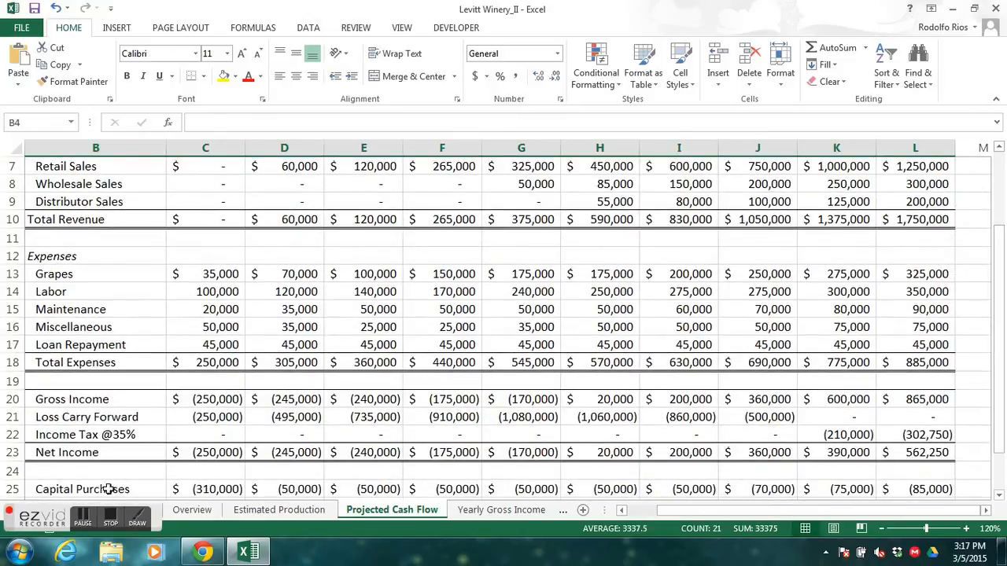
left_click_drag(78, 453, 894, 452)
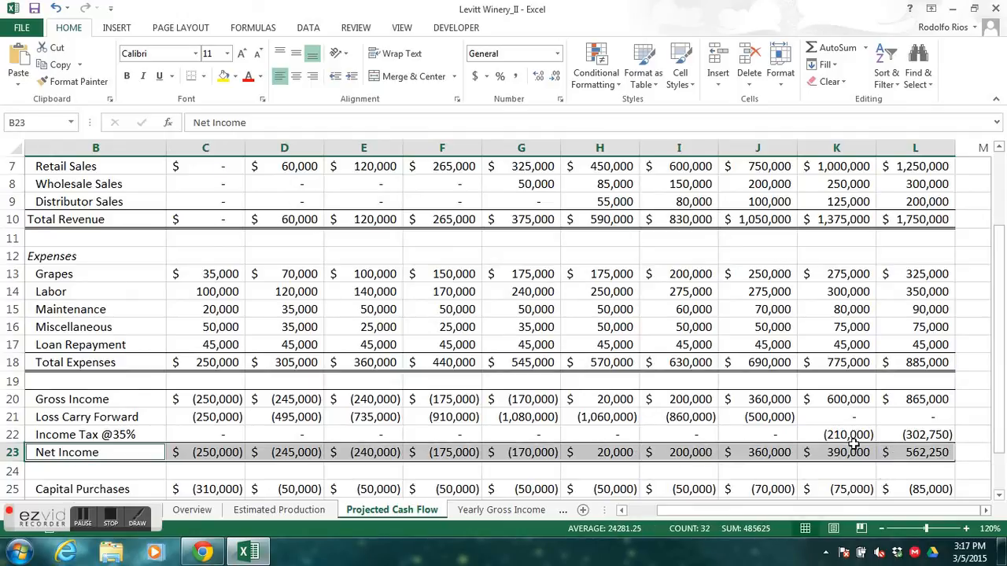
- Start inserting a Custom Combination combo chart from the selected ranges
left_click(118, 28)
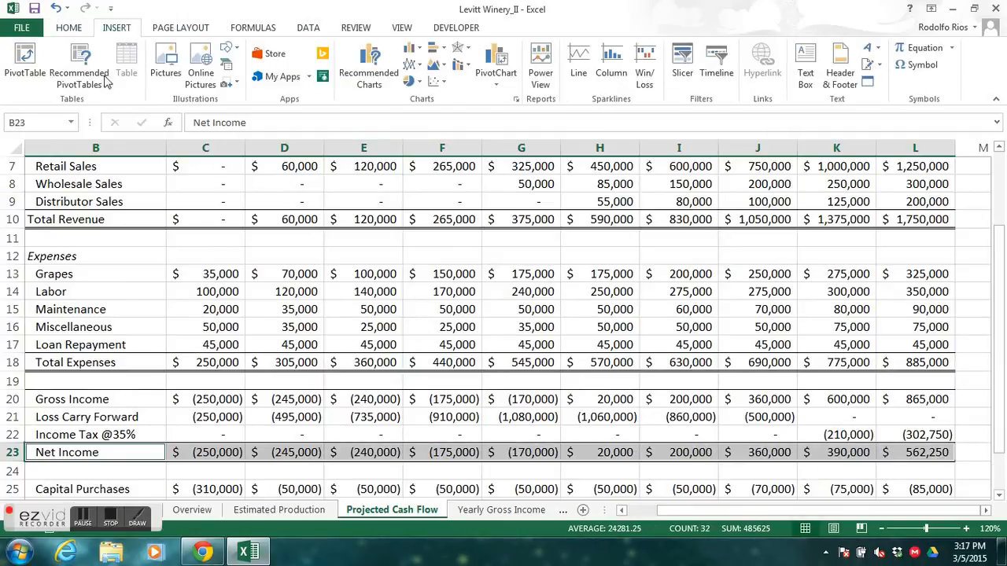
left_click(364, 82)
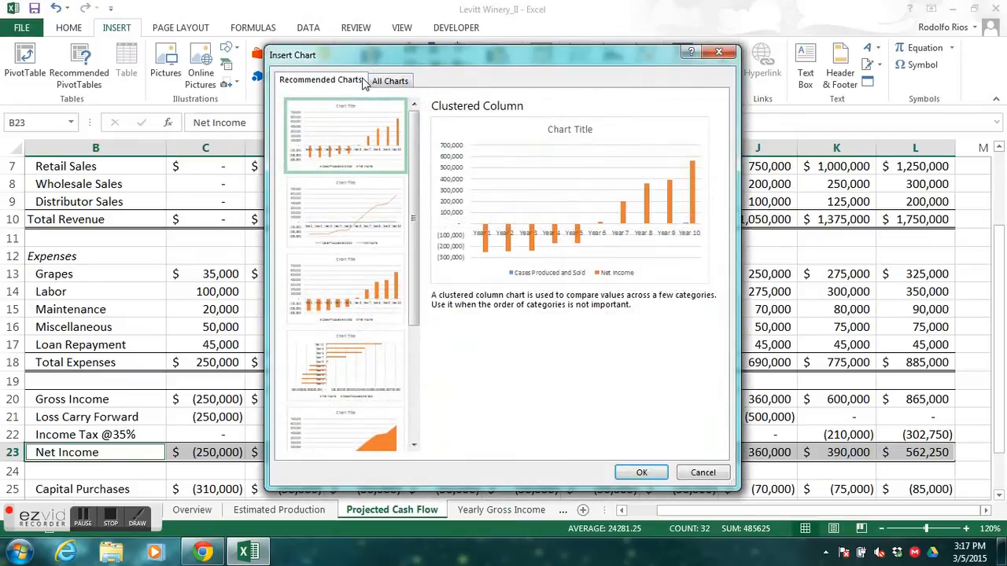
left_click_drag(412, 161, 420, 187)
left_click(389, 81)
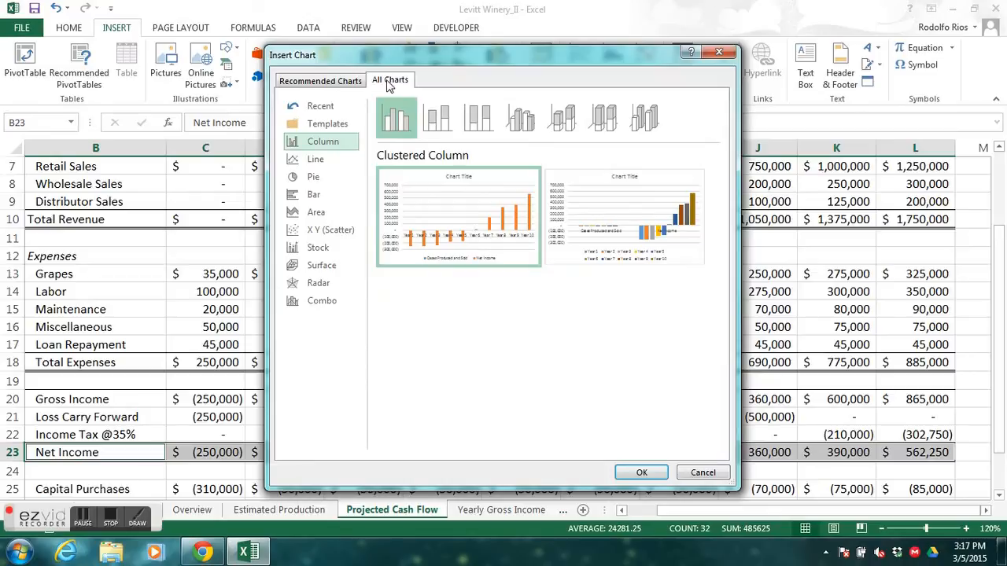
left_click(313, 302)
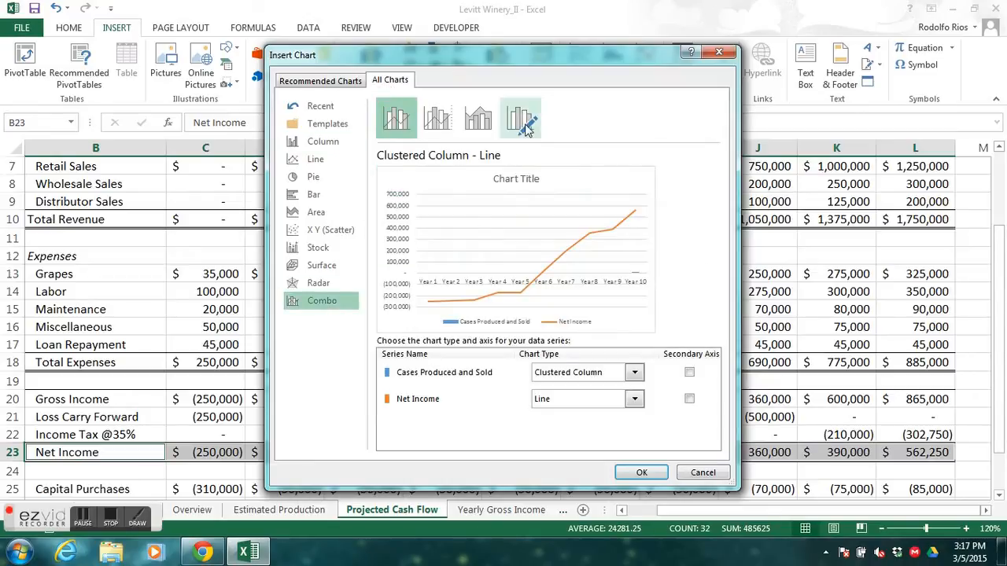
left_click(521, 119)
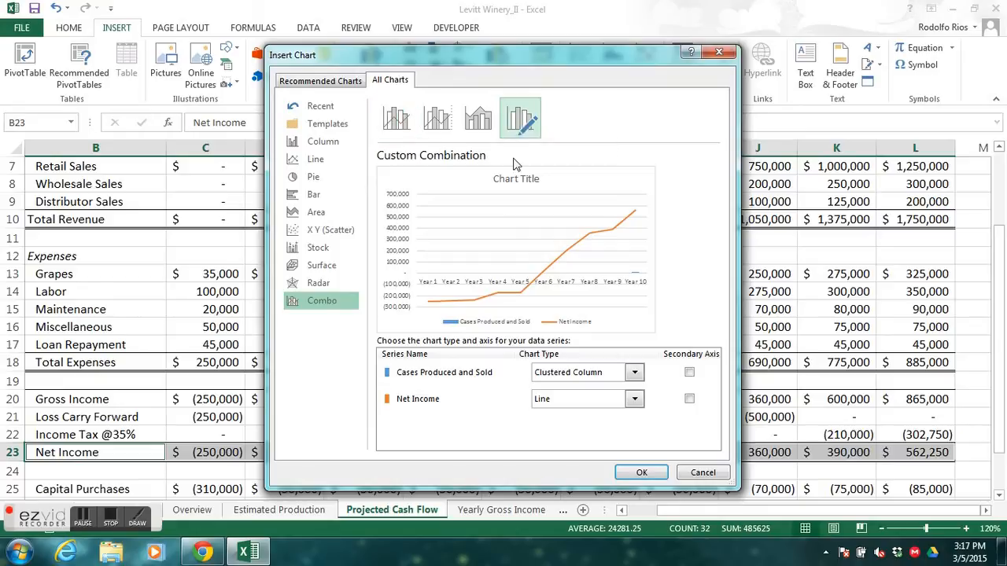
- Insert the combo chart with Cases Produced and Sold as a Line on the secondary axis and Net Income as a Clustered Column
left_click(636, 375)
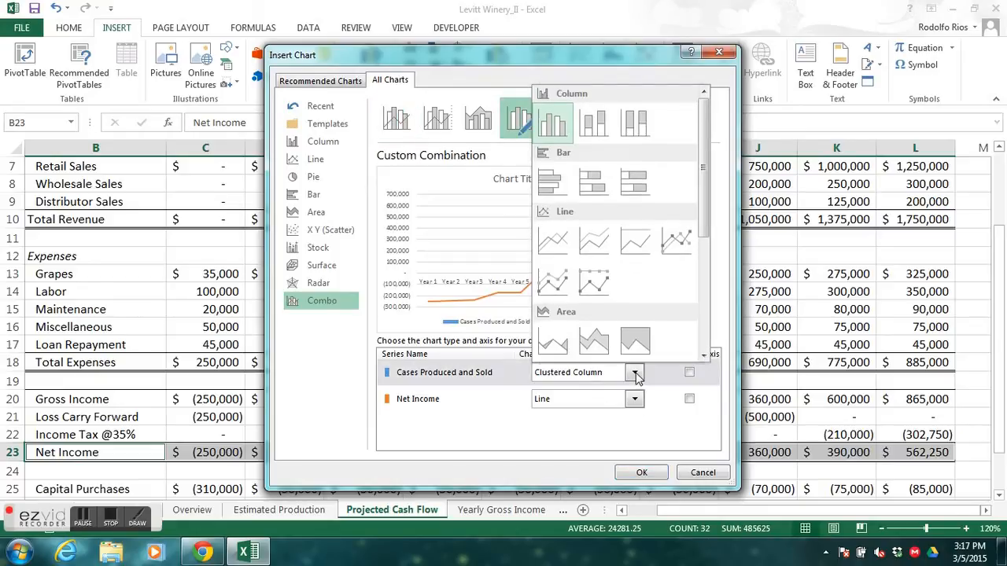
left_click(555, 249)
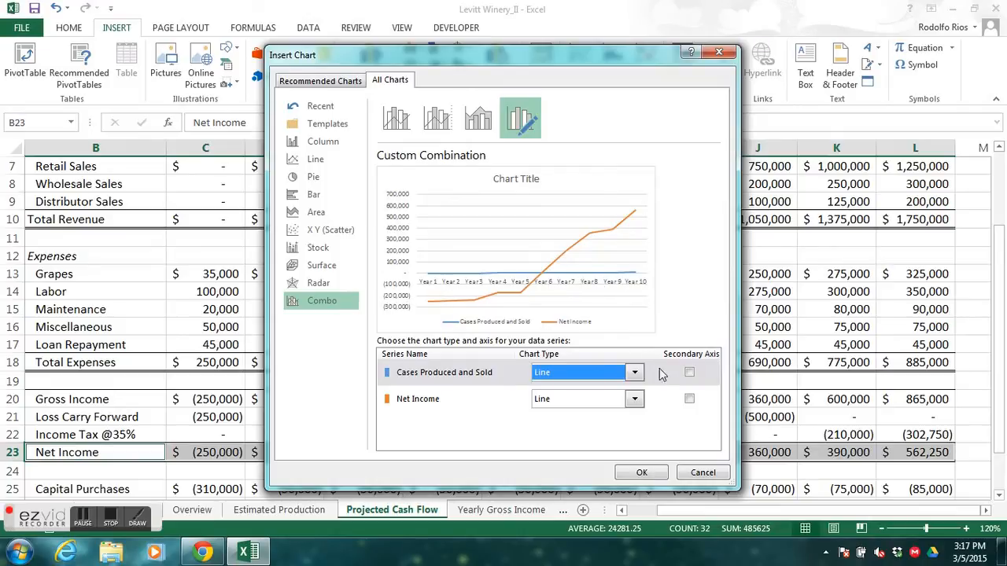
left_click(690, 374)
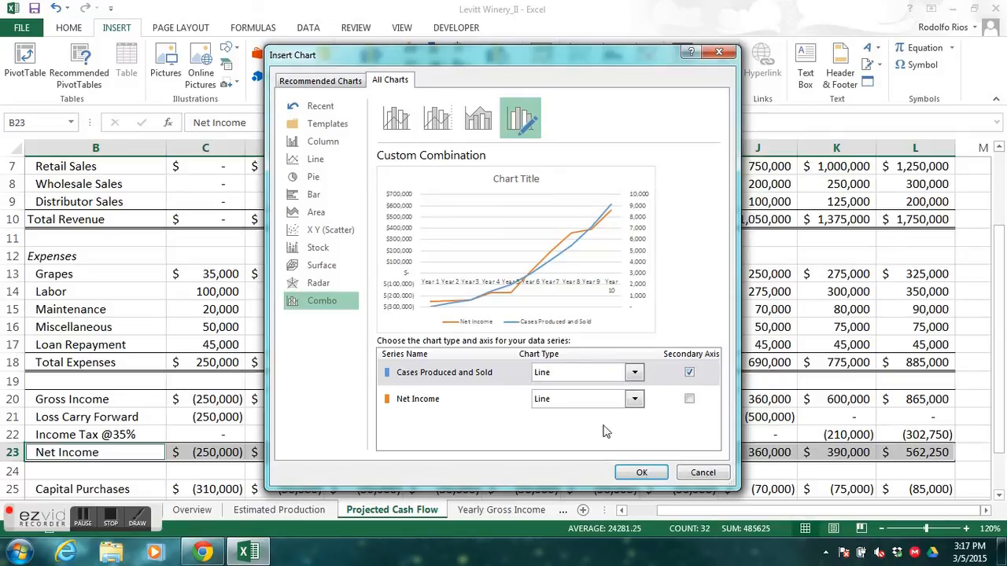
left_click(635, 399)
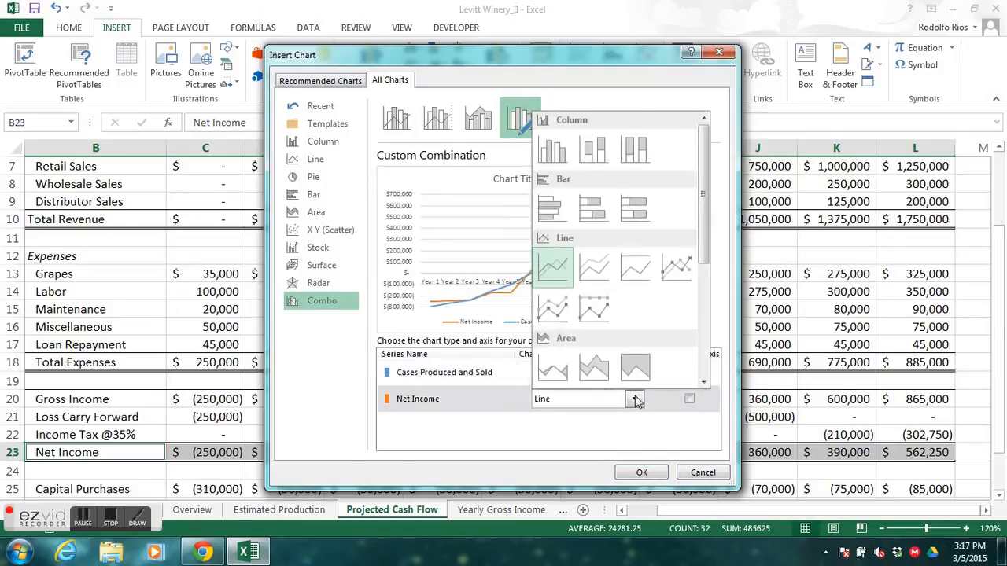
left_click(556, 153)
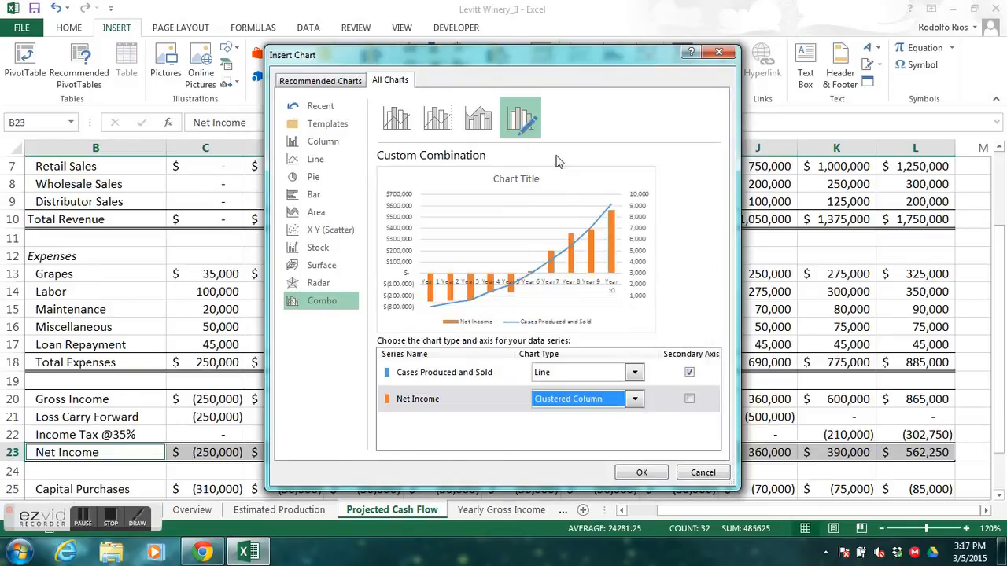
left_click(642, 473)
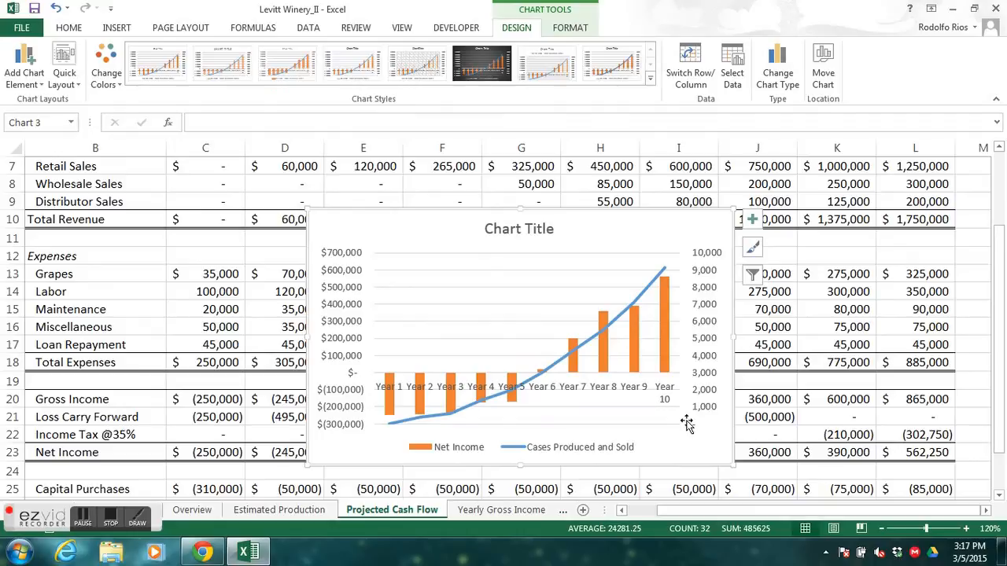
- Apply chart Style 8 to the new combo chart
left_click(753, 249)
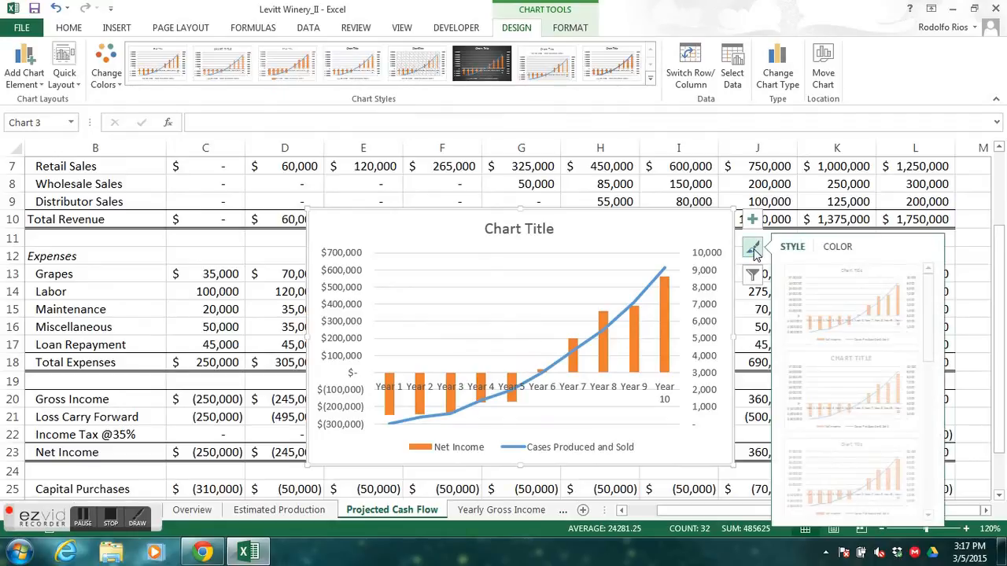
scroll(931, 297, "down", 3)
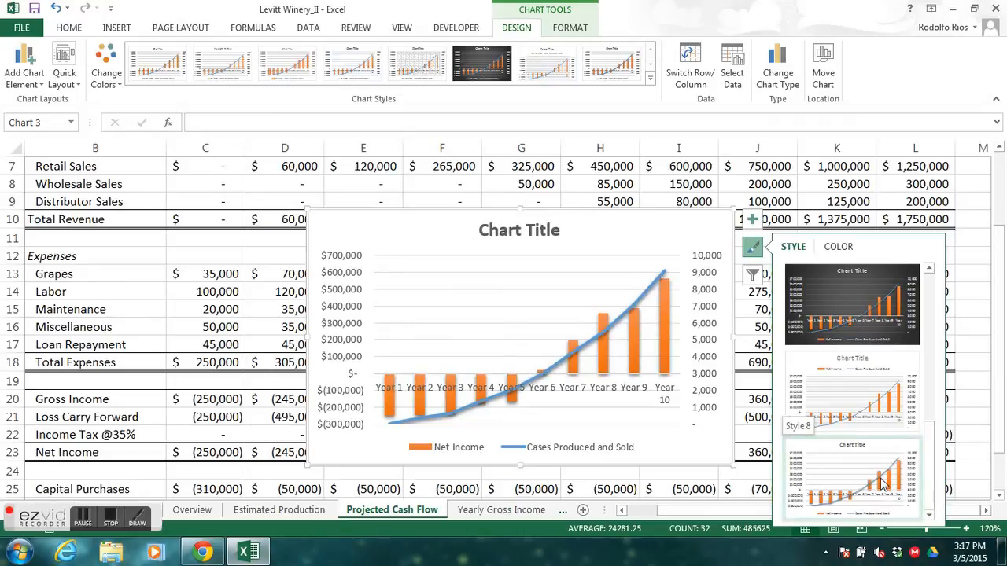
left_click(883, 485)
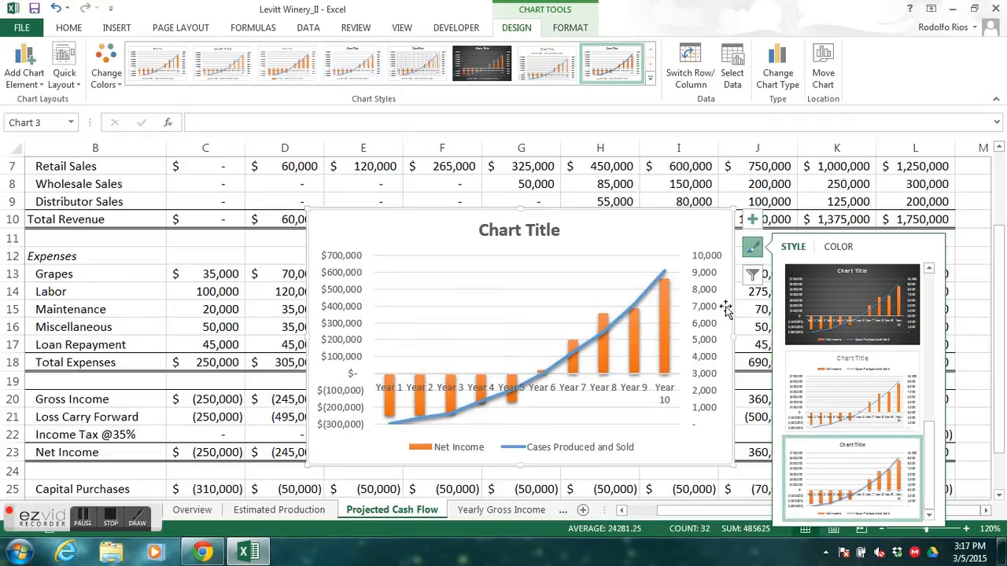
left_click(753, 249)
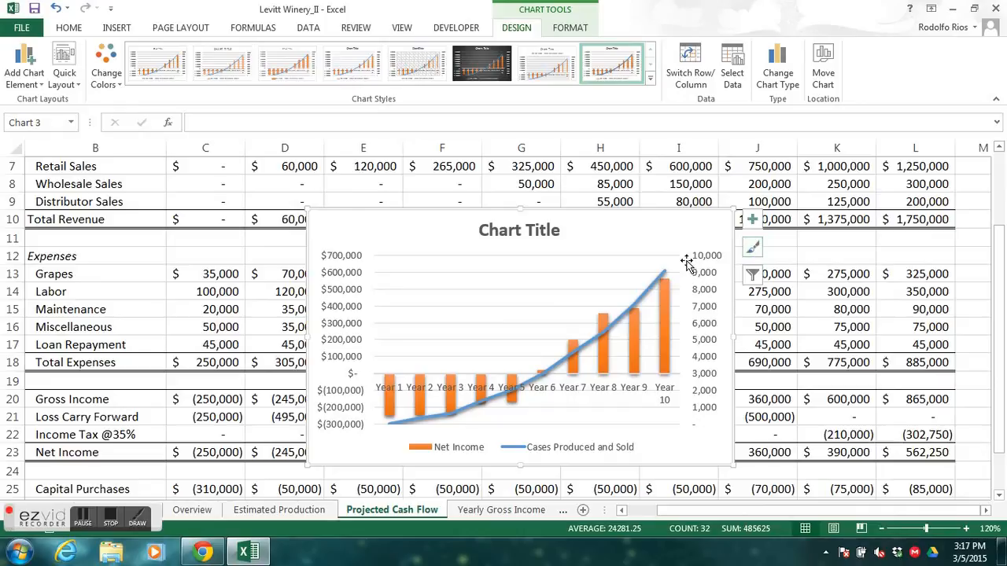
- Move the combo chart to the Overview sheet as an embedded object
left_click(825, 78)
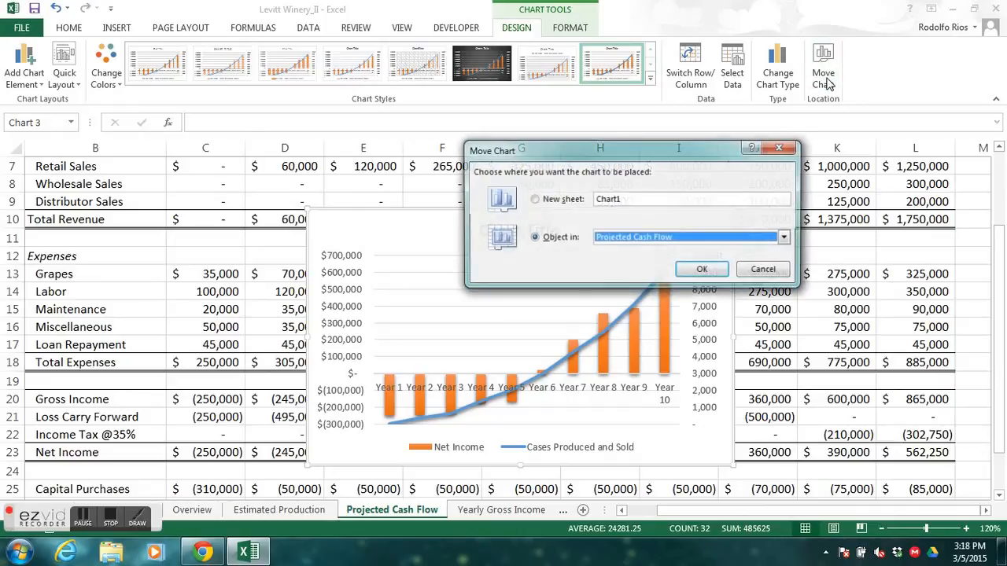
left_click(786, 238)
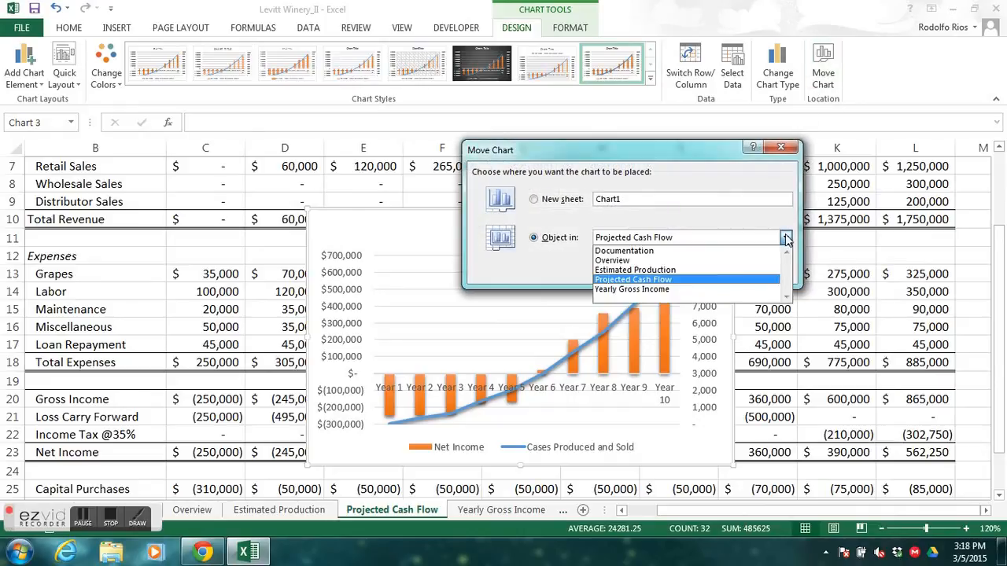
left_click(642, 259)
left_click(692, 269)
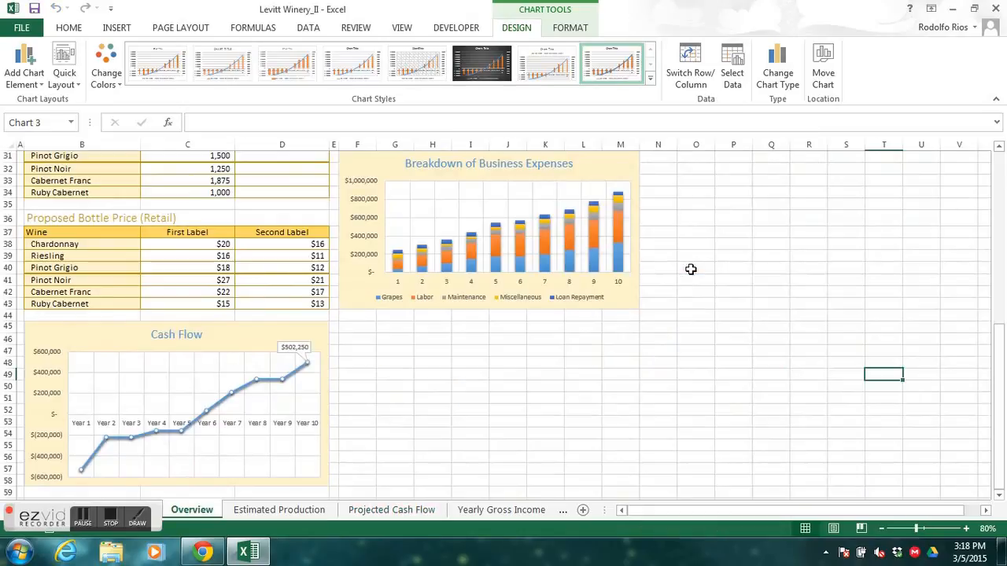
- Place the combo chart below Breakdown of Business Expenses, beside Cash Flow, and resize it to about 2.9 by 5.3 inches, spanning columns F to M
left_click_drag(1001, 342, 1001, 268)
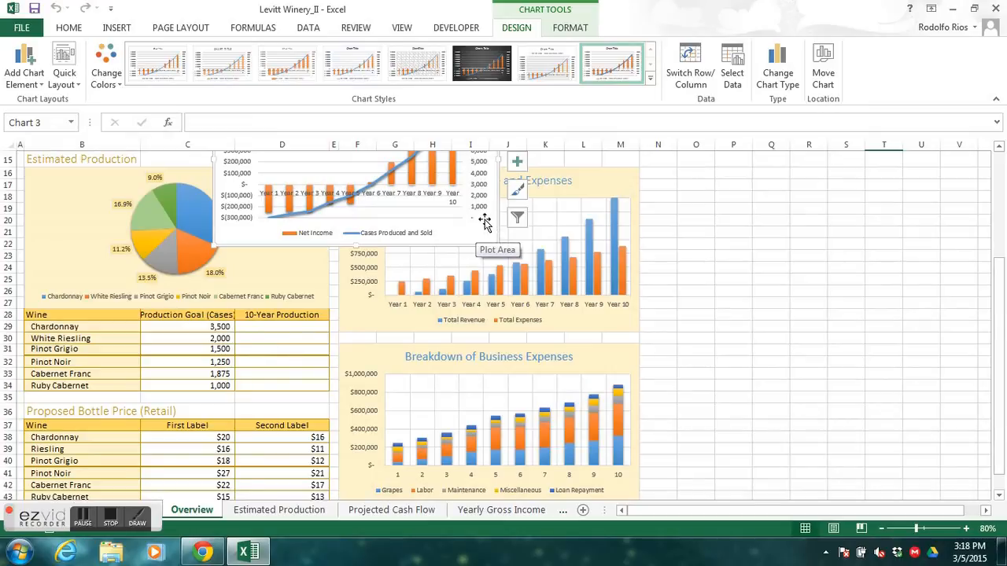
left_click_drag(479, 220, 714, 457)
mouse_move(999, 469)
left_mouse_down()
mouse_move(988, 406)
mouse_move(979, 478)
left_mouse_up()
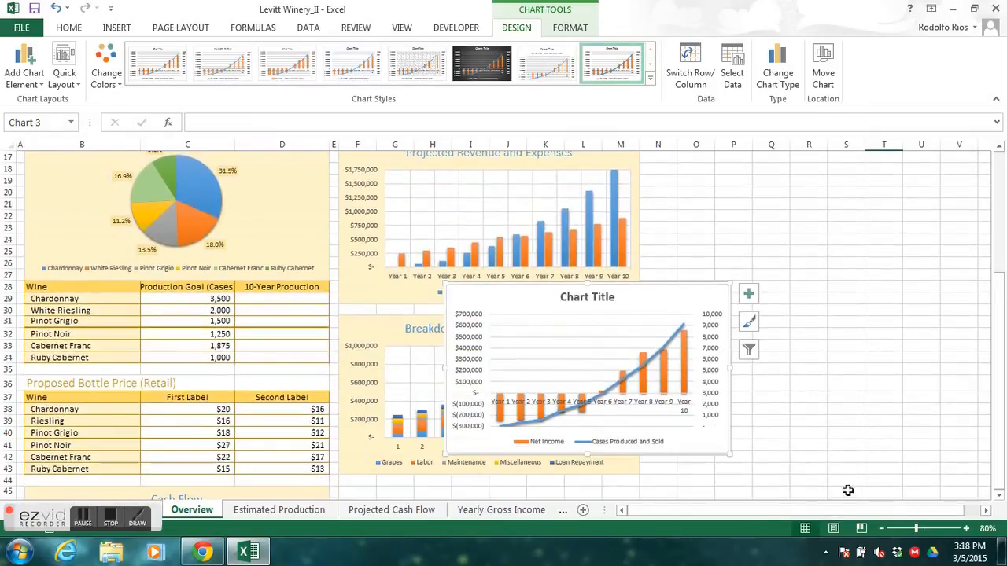
left_click(999, 496)
scroll(983, 487, "down", 3)
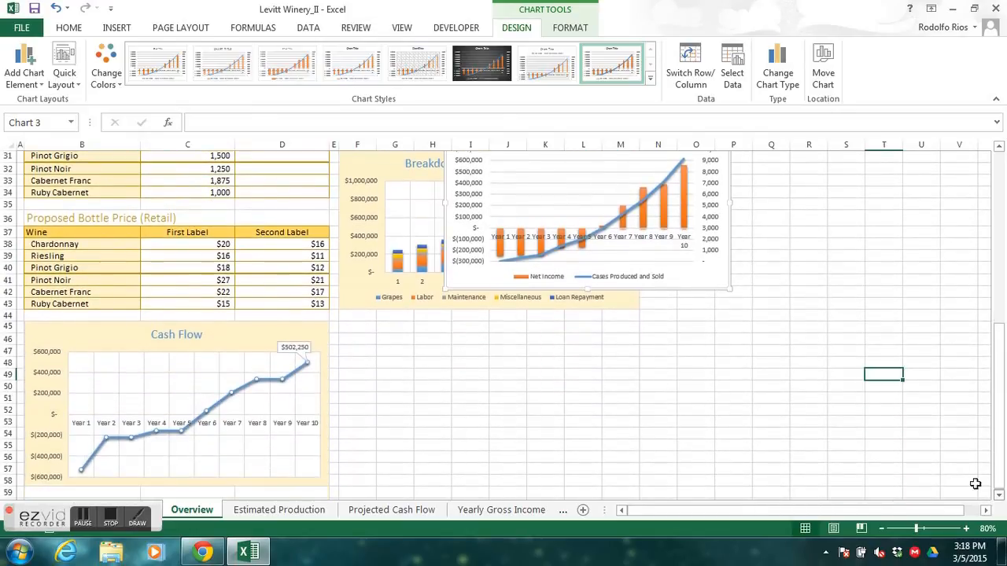
mouse_move(682, 288)
left_mouse_down()
mouse_move(663, 470)
mouse_move(614, 483)
left_mouse_up()
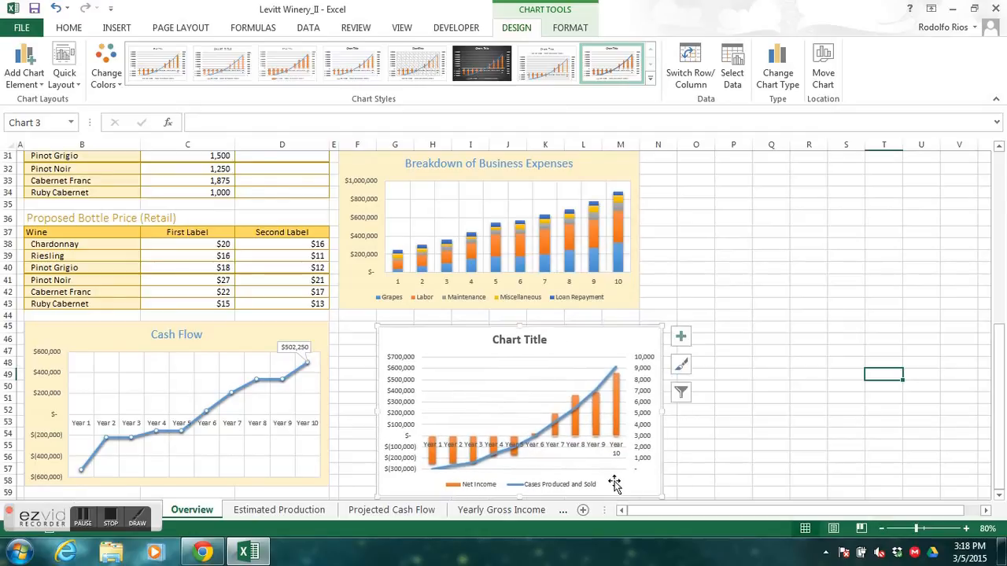
left_click_drag(606, 341, 564, 334)
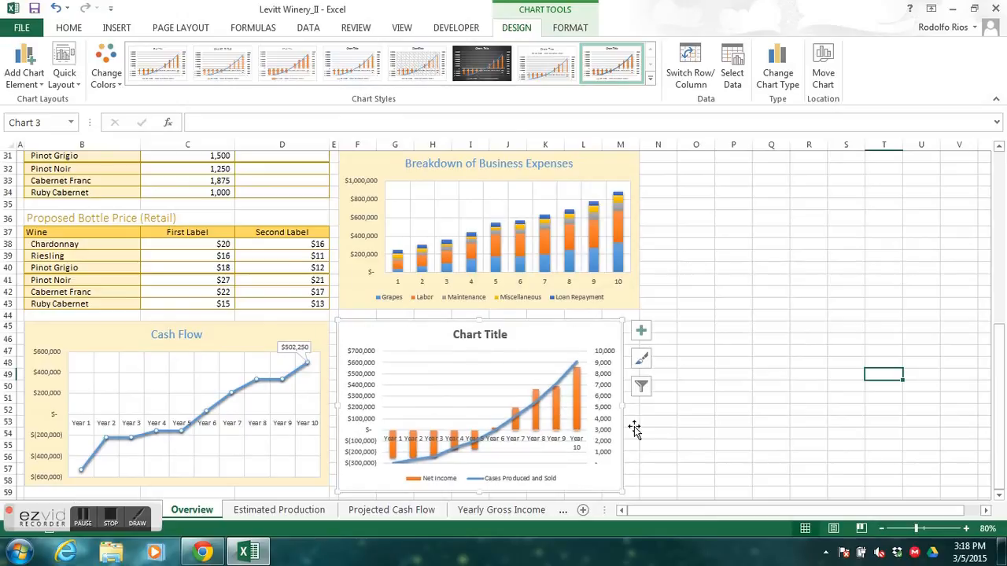
left_click_drag(623, 491, 638, 486)
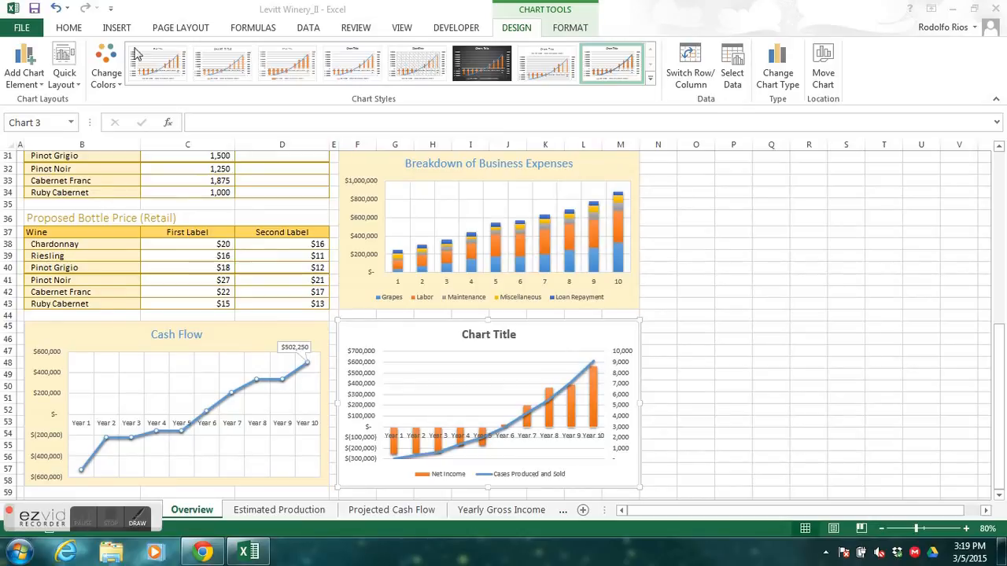
- Fill the combo chart's chart area with the lightest gold theme color and its plot area with white
left_click(572, 29)
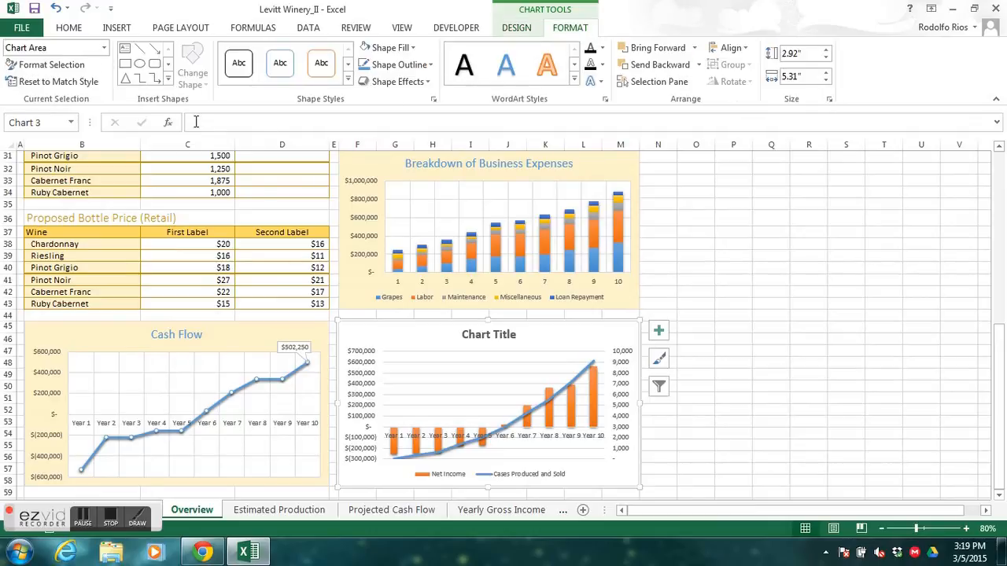
left_click(412, 48)
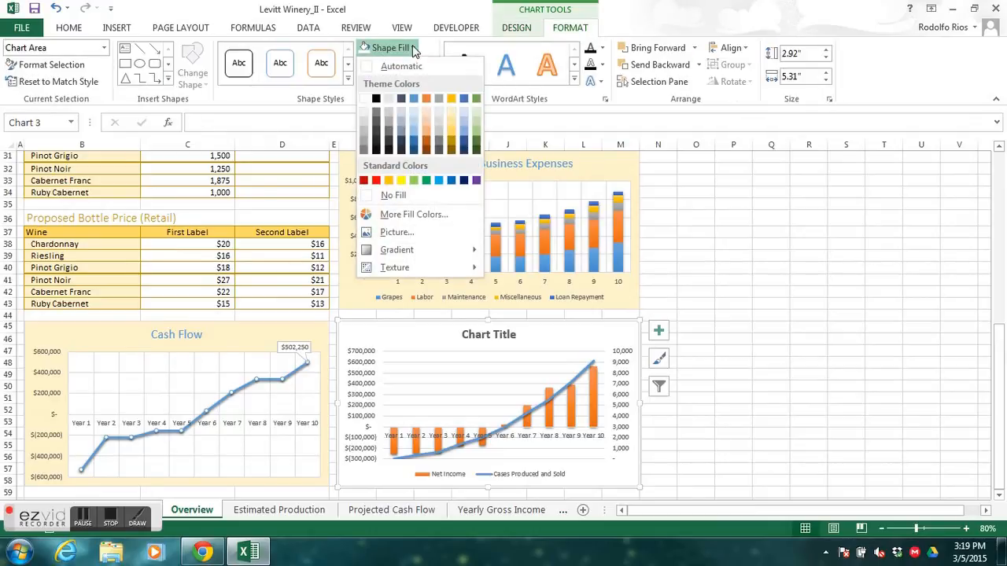
left_click(452, 118)
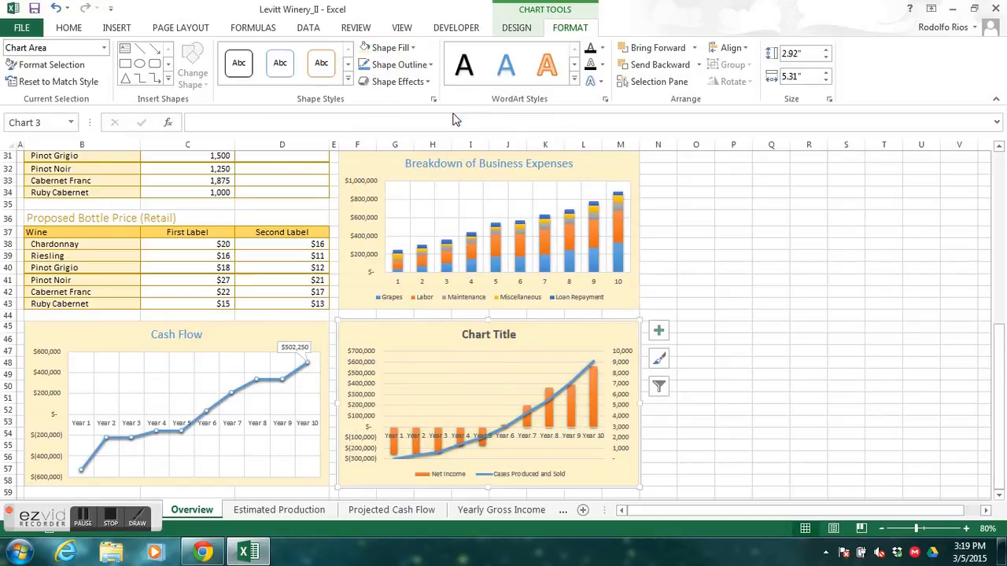
left_click(104, 48)
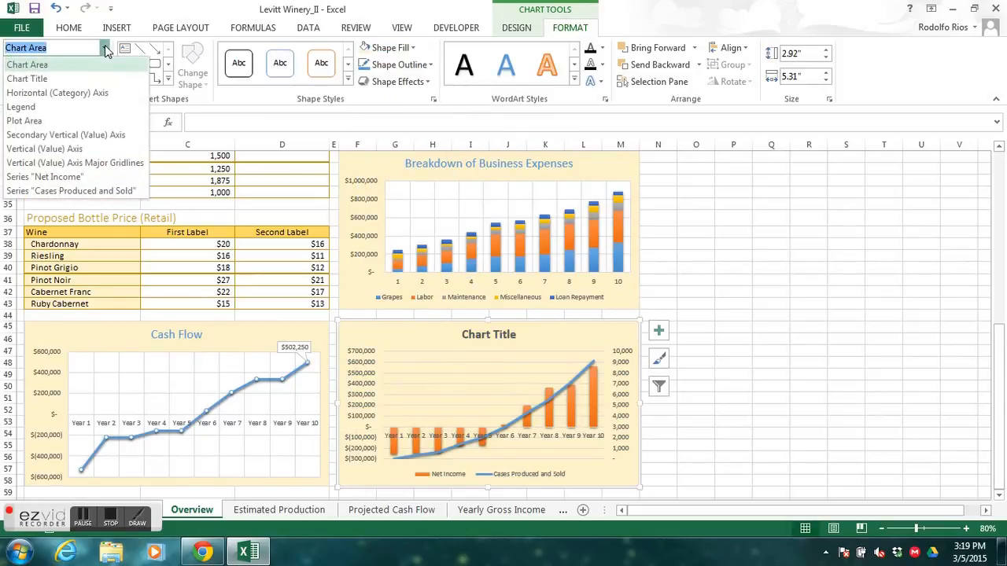
left_click(52, 123)
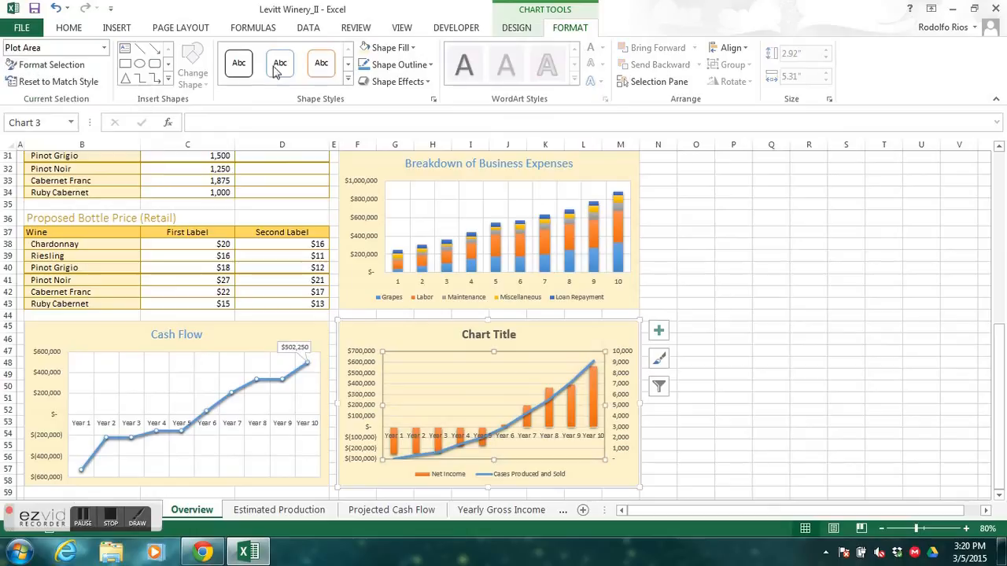
left_click(413, 48)
left_click(364, 106)
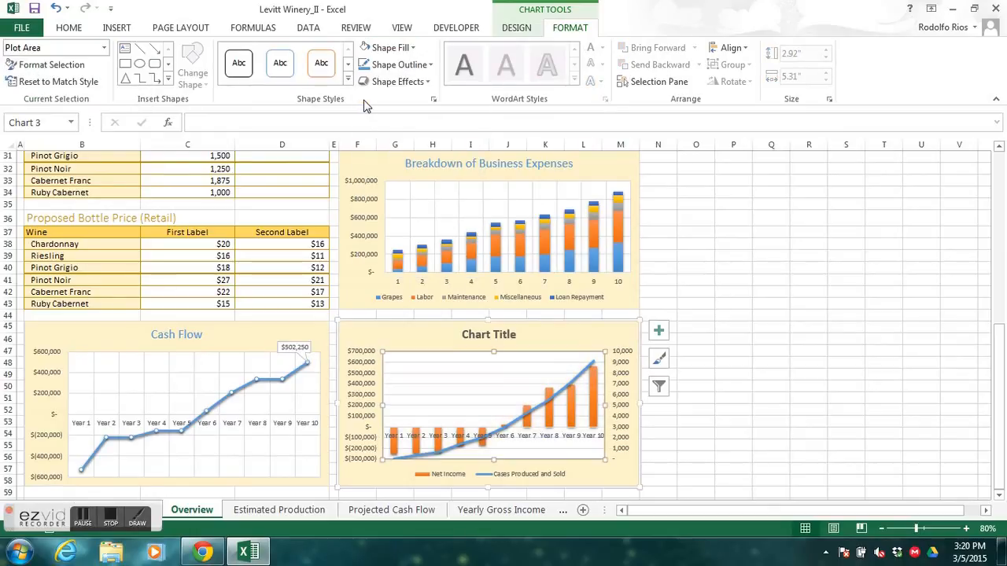
- Add primary major vertical gridlines to the combo chart
left_click(659, 332)
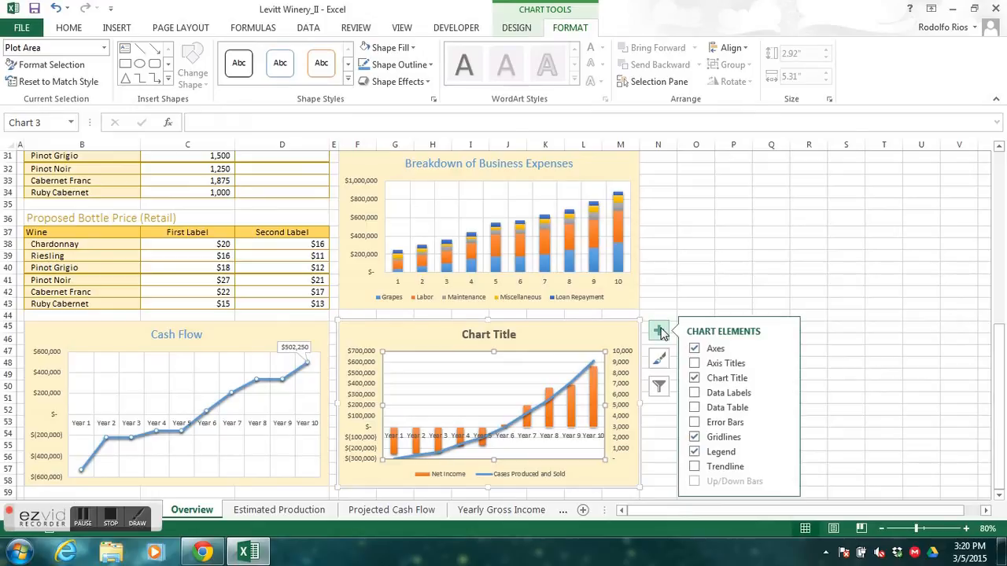
left_click(784, 436)
left_click(815, 418)
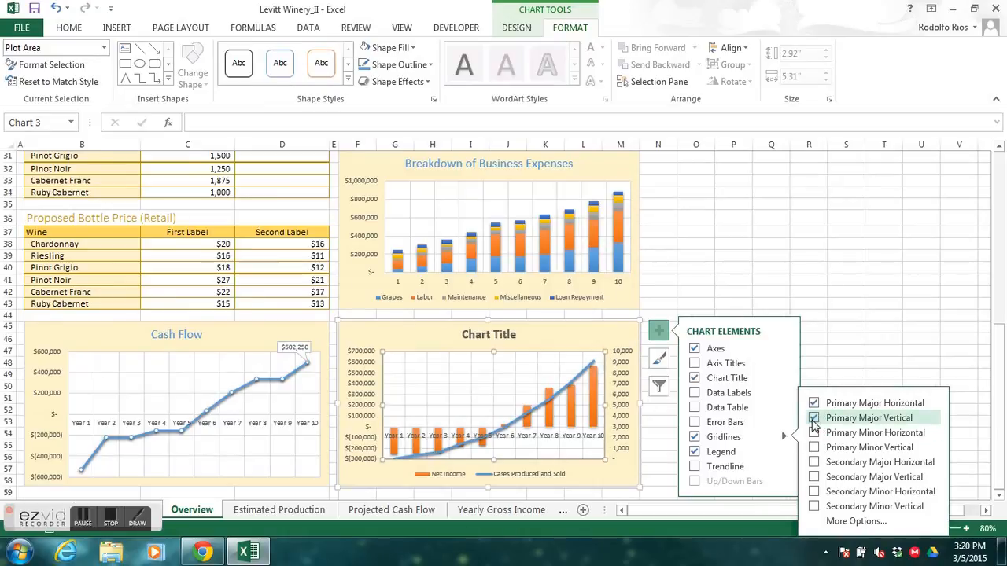
- Change the combo chart's title to "Sales Projections"
left_click(506, 331)
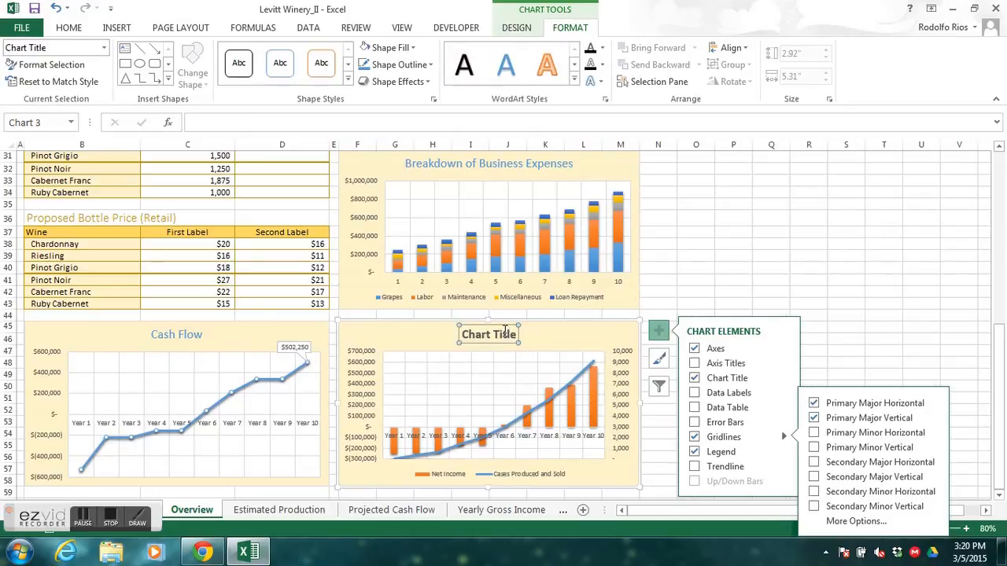
type("Sales Proje")
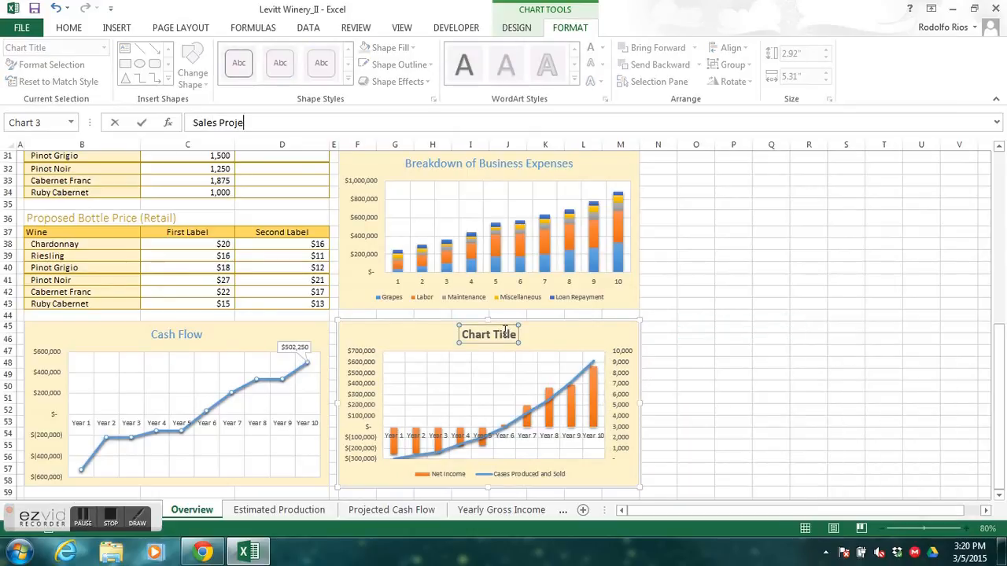
type("ctions")
left_click(141, 123)
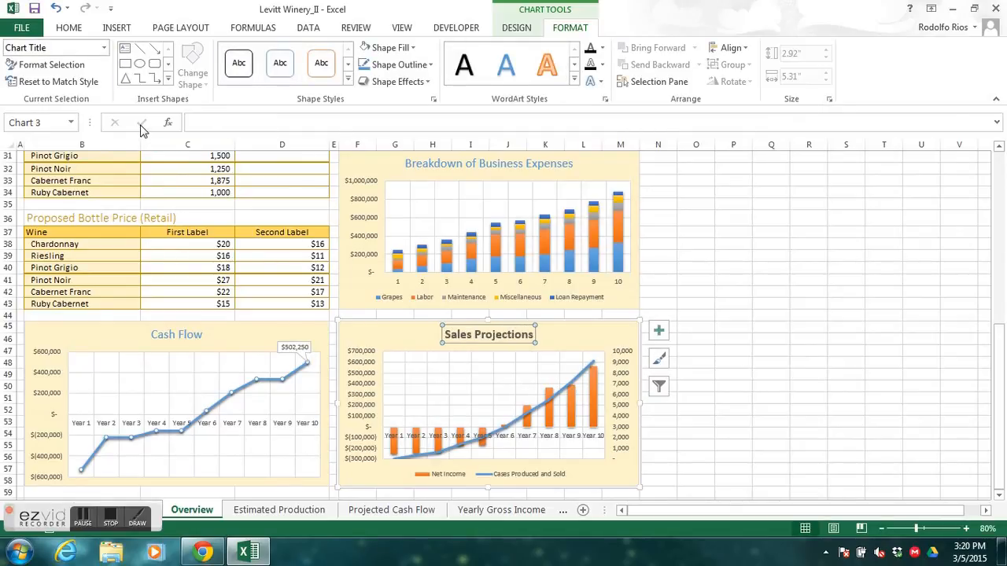
- Format the Sales Projections chart title as non-bold Calibri Light in the Blue, Accent 1 theme color
left_click(68, 28)
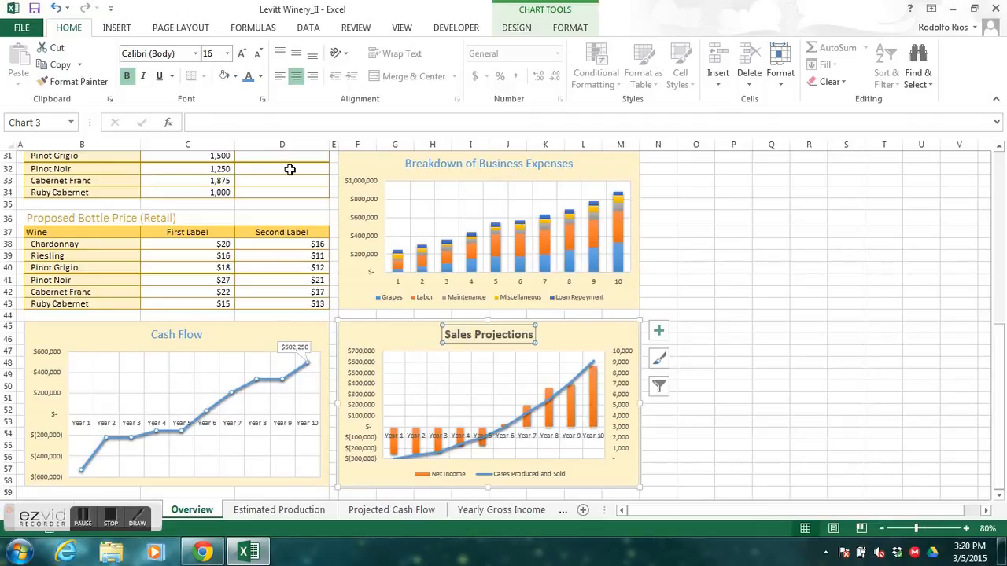
left_click(128, 79)
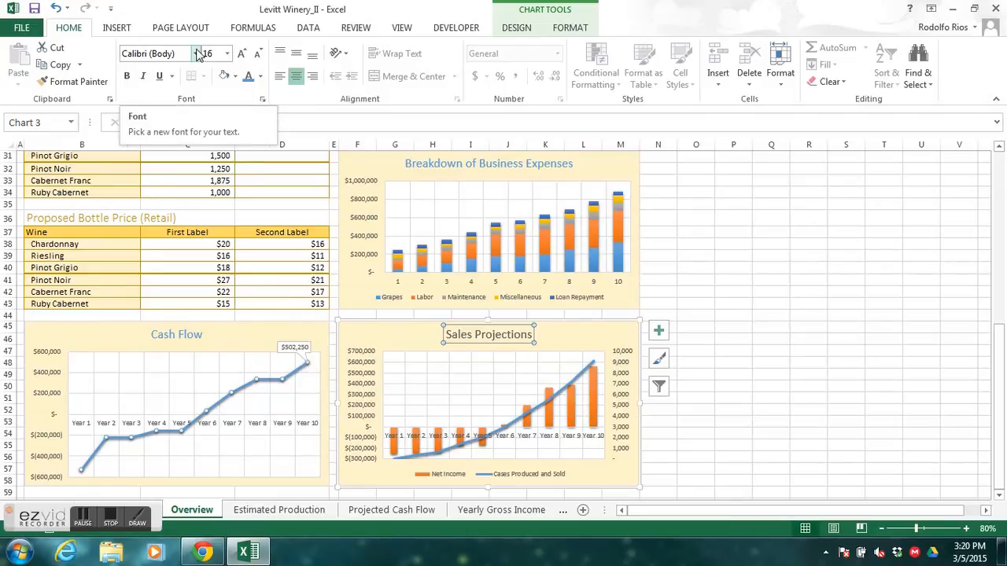
left_click(197, 53)
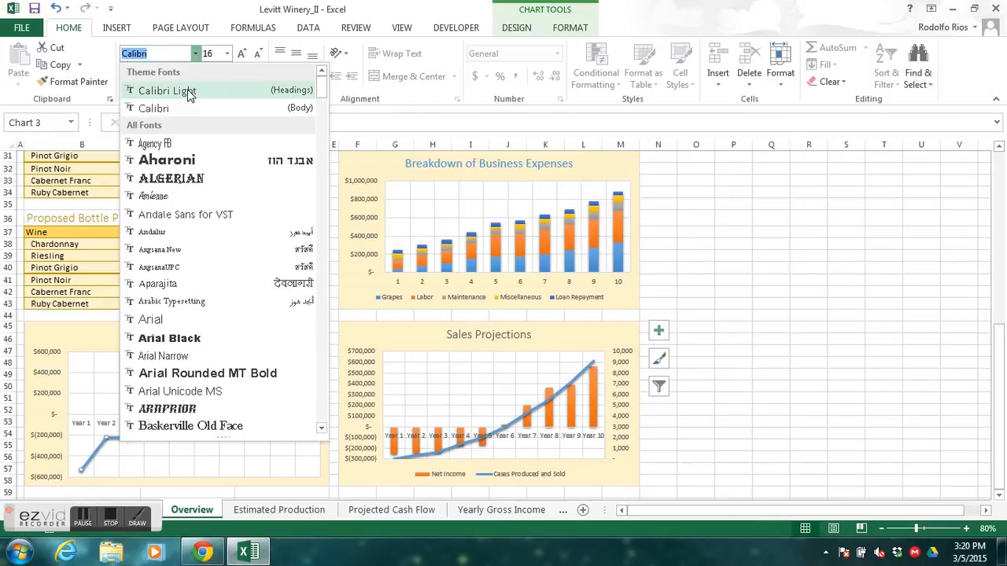
left_click(187, 91)
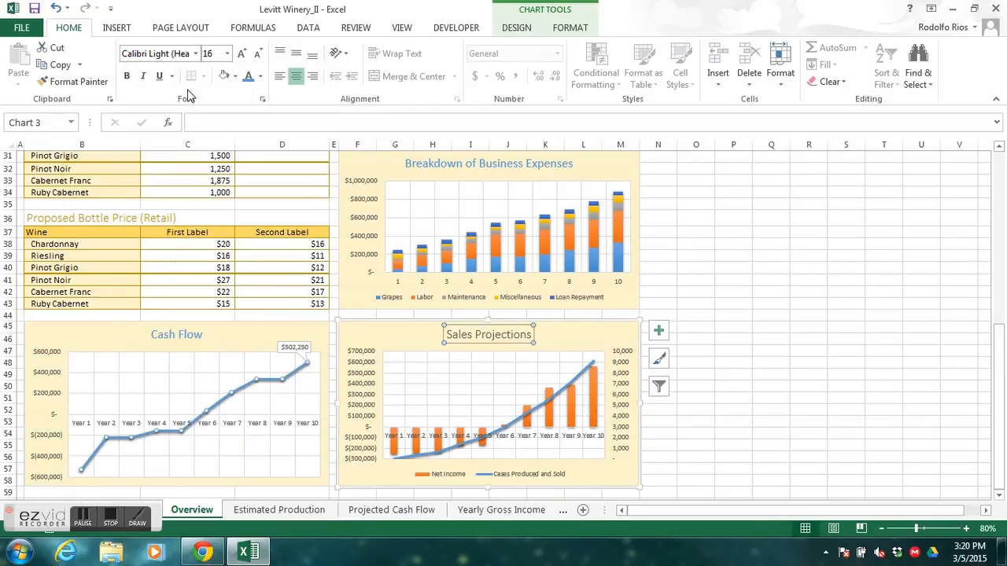
left_click(260, 77)
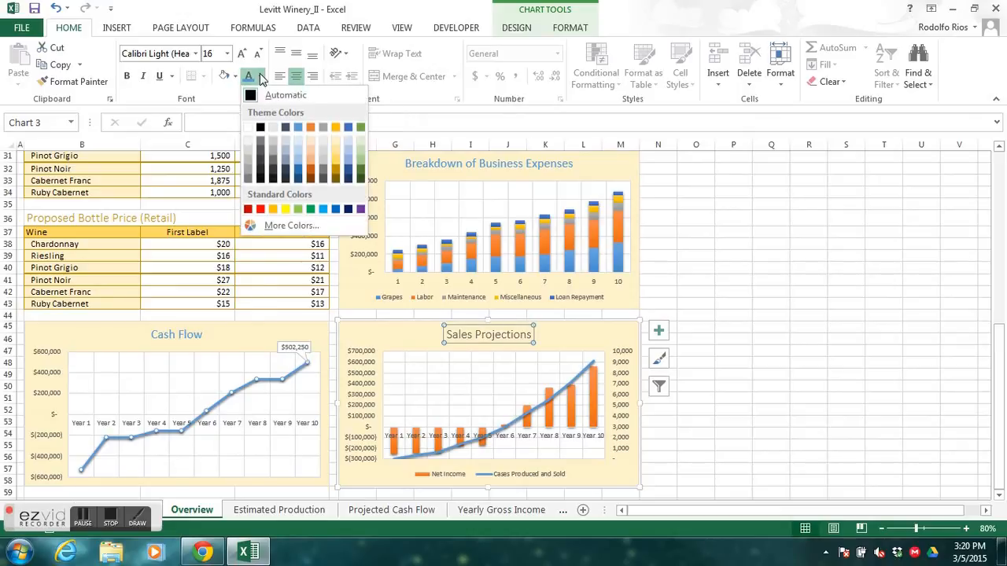
left_click(297, 128)
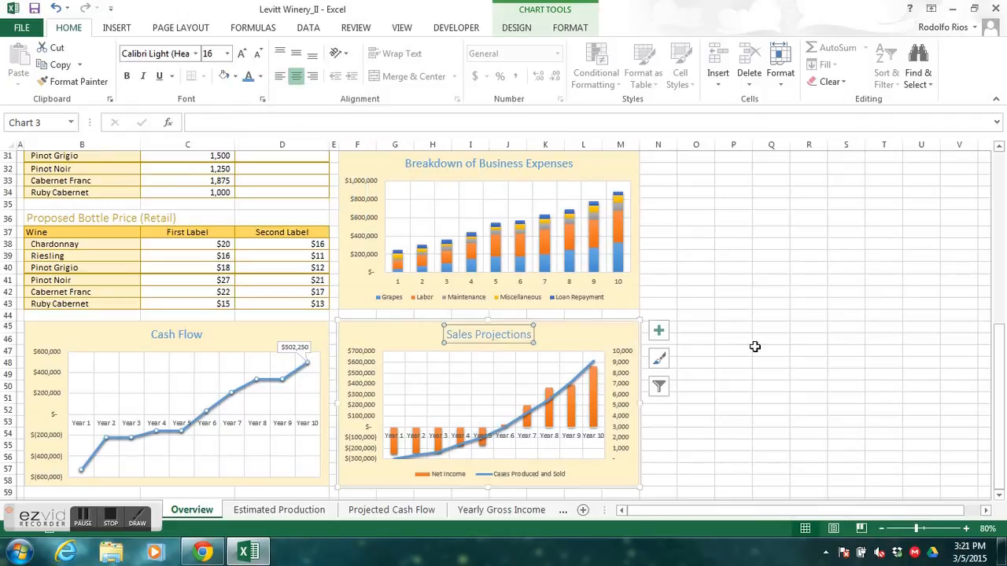
key("alt+Tab")
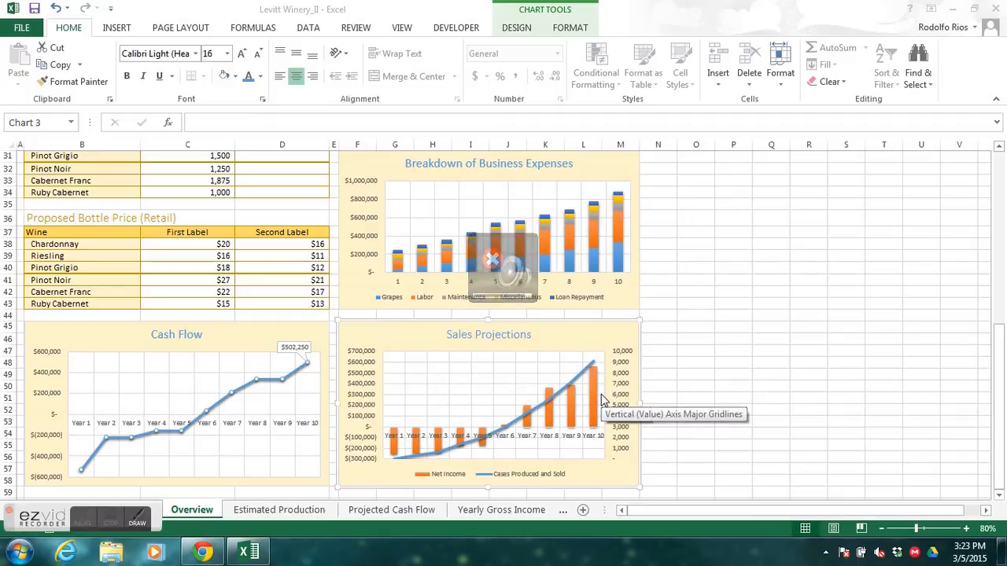
- Remove the legend from the Sales Projections chart and add axis titles to it
left_click(603, 331)
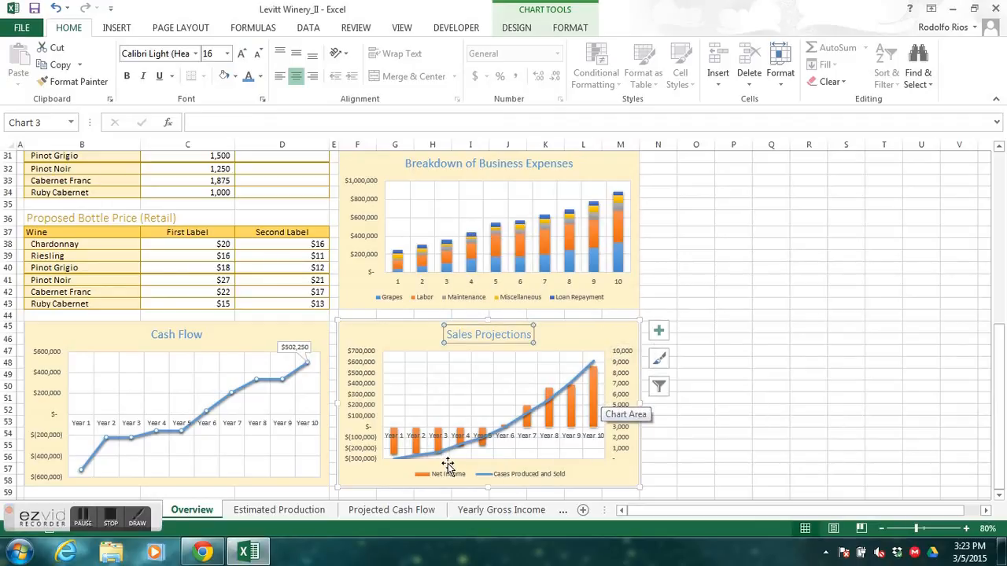
left_click(659, 331)
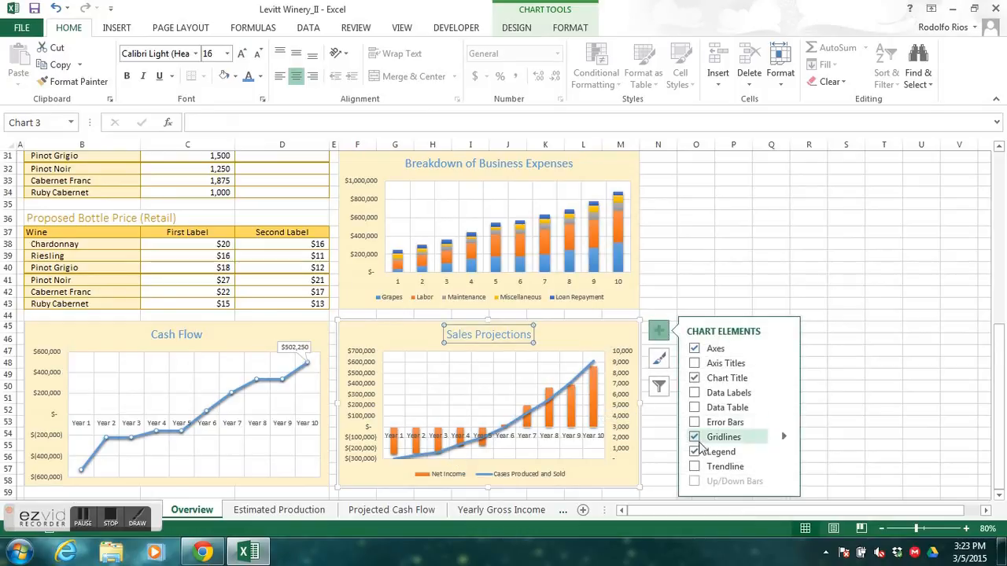
left_click(694, 452)
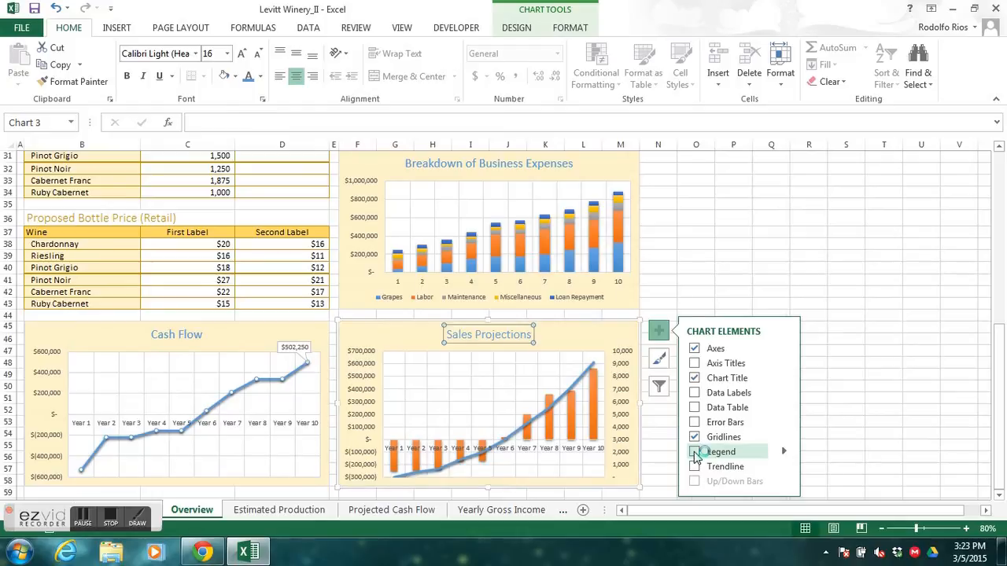
left_click(83, 517)
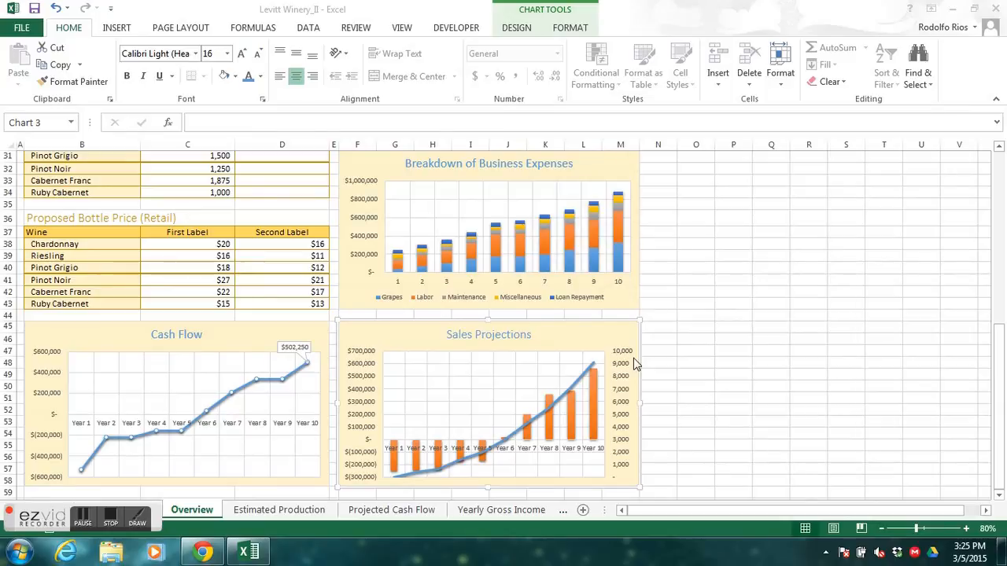
left_click(603, 334)
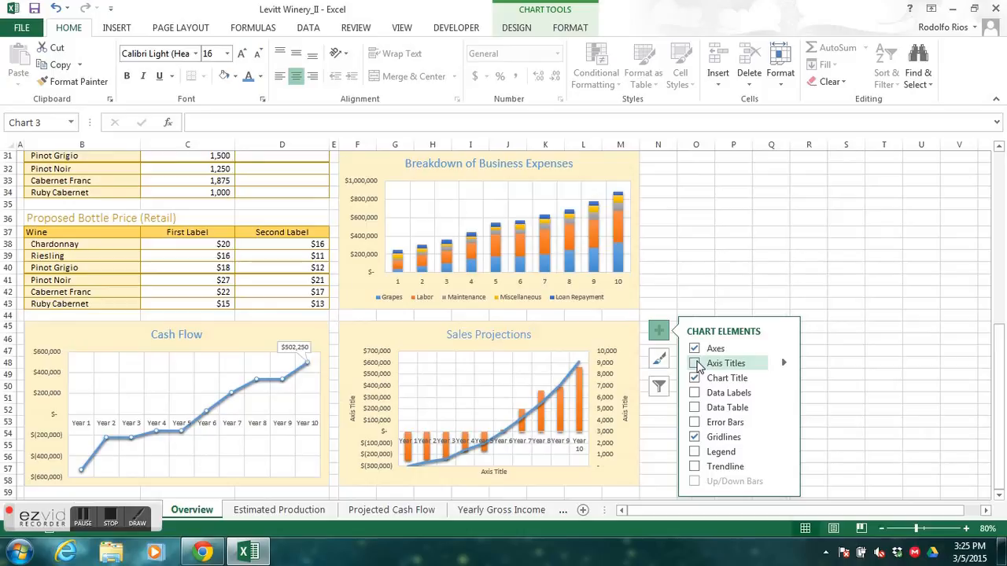
left_click(695, 364)
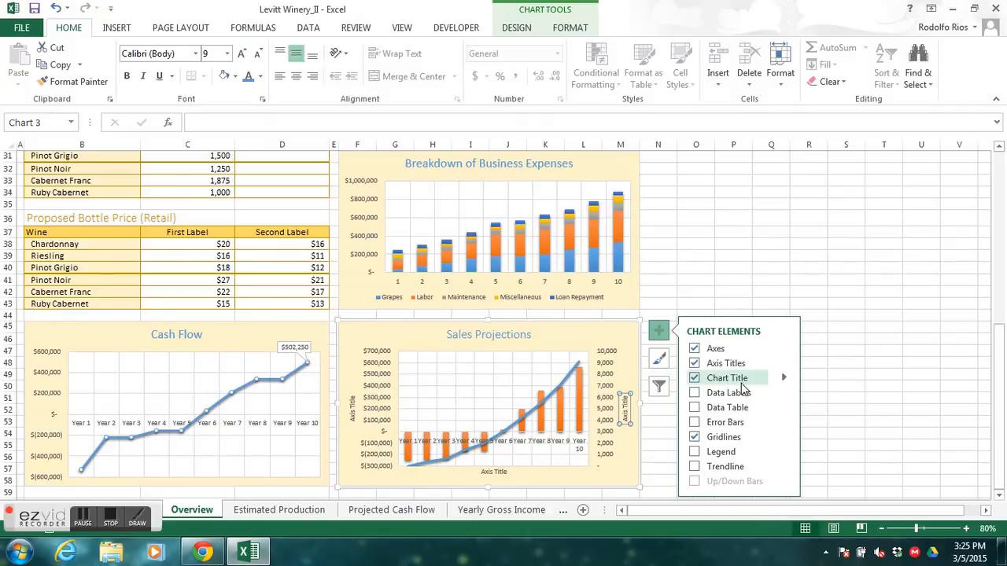
- Change the primary vertical axis title of the Sales Projections chart to "Net Income"
left_click(351, 410)
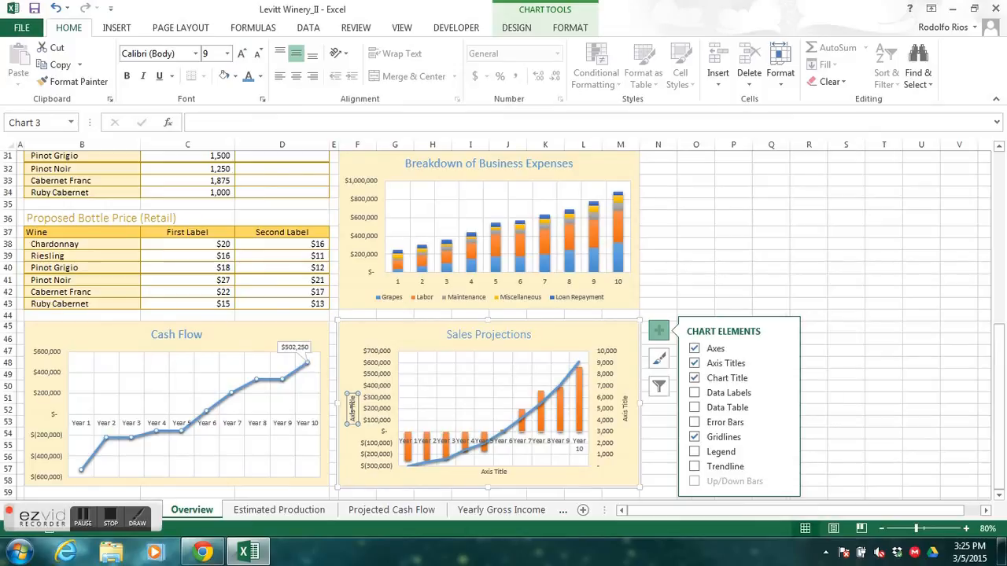
type("Net Income")
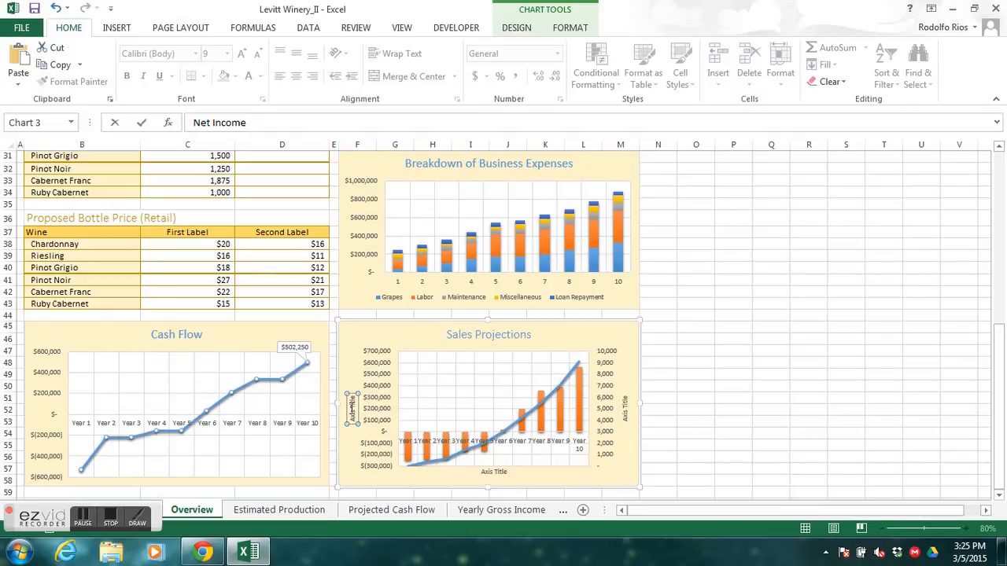
key("Return")
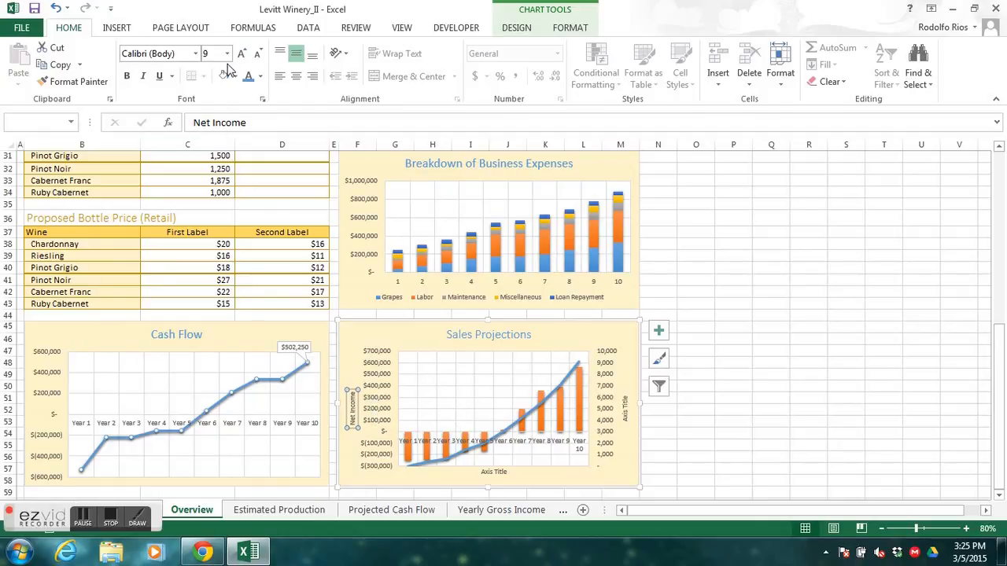
- Apply a darker orange theme font color to the Net Income axis title and the primary vertical axis labels
left_click(260, 77)
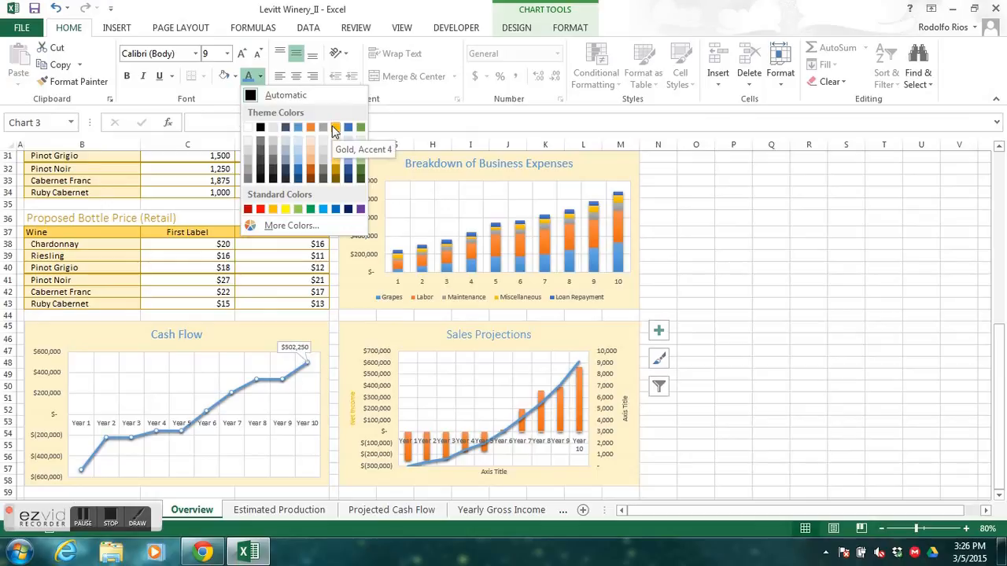
left_click(309, 174)
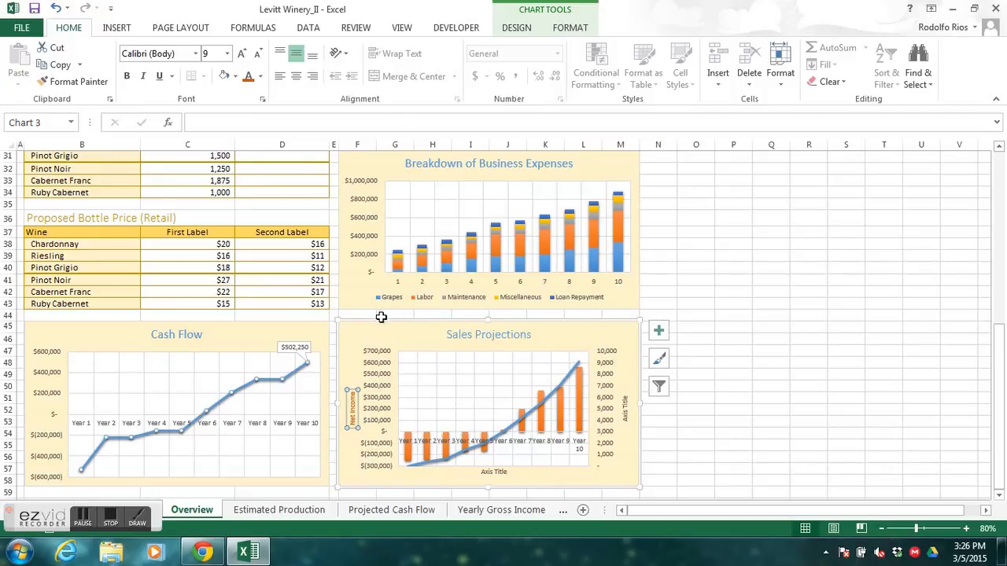
left_click(385, 364)
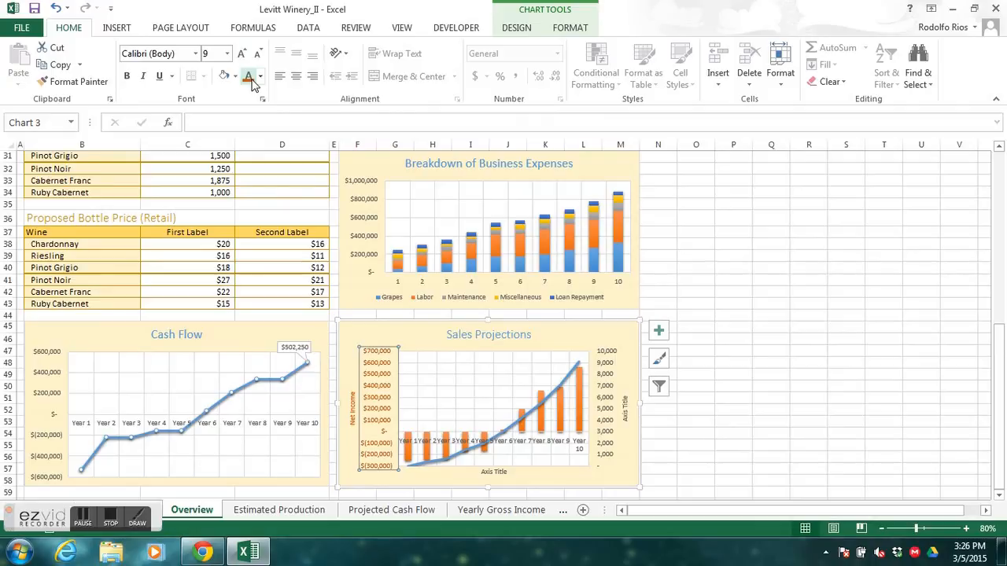
- Change the secondary vertical axis title to "Cases Sold" and give it a darker blue theme font color
left_click(627, 414)
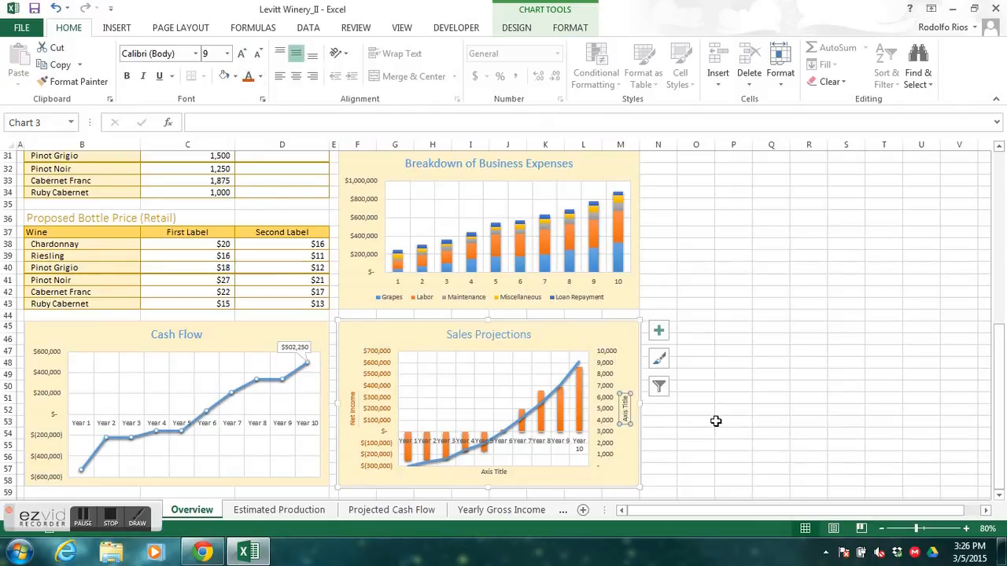
type("Ca")
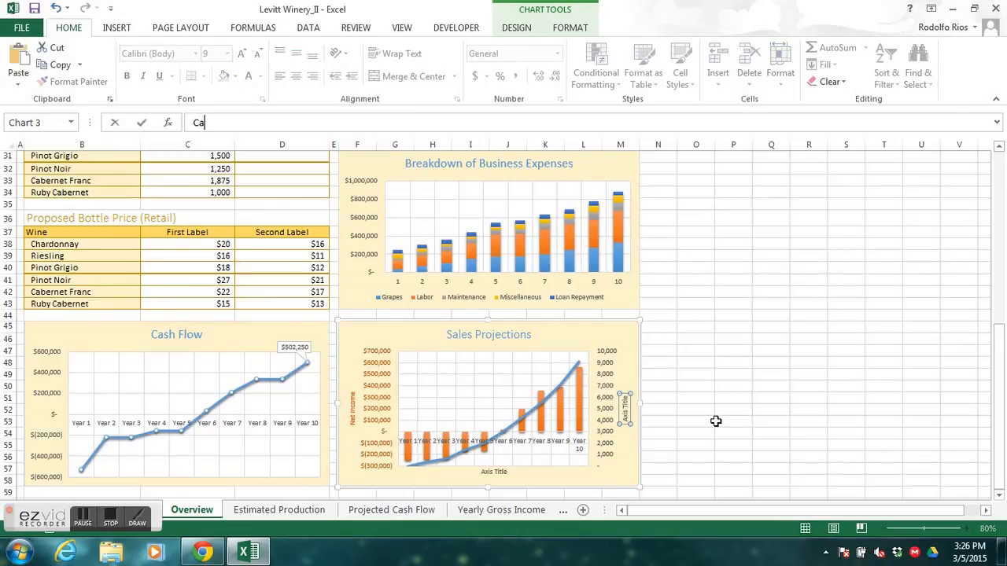
type("ses Sold")
key("Return")
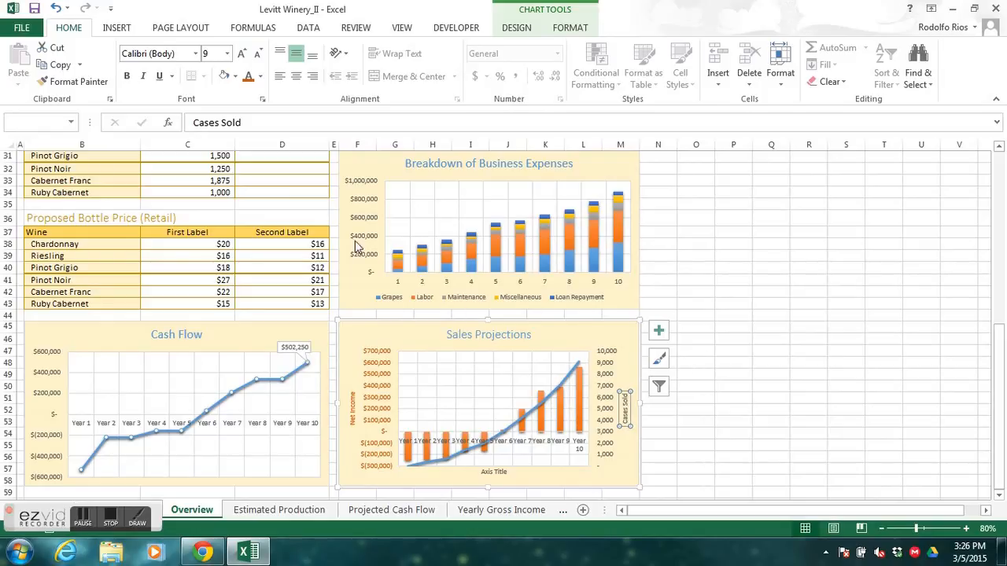
left_click(260, 76)
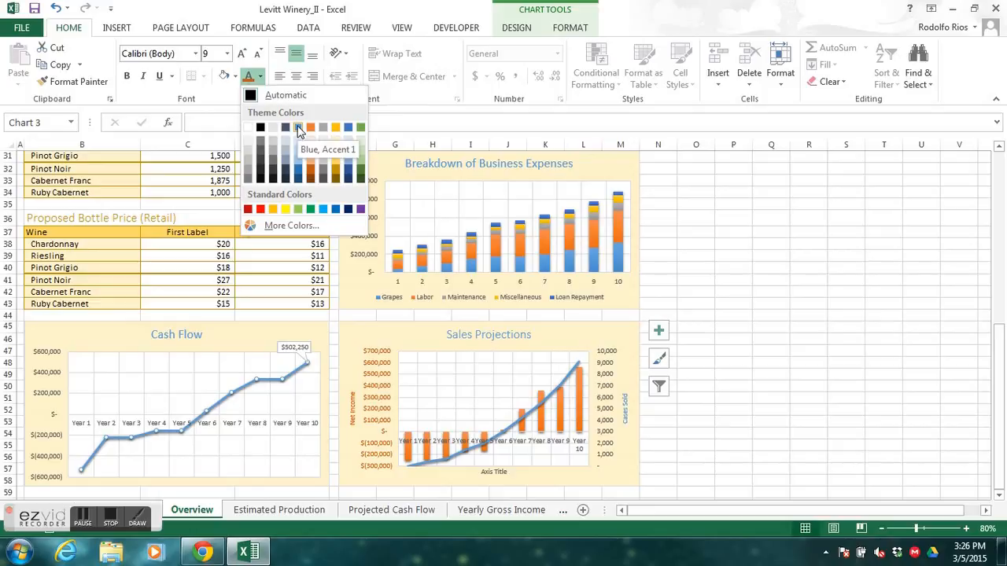
left_click(299, 173)
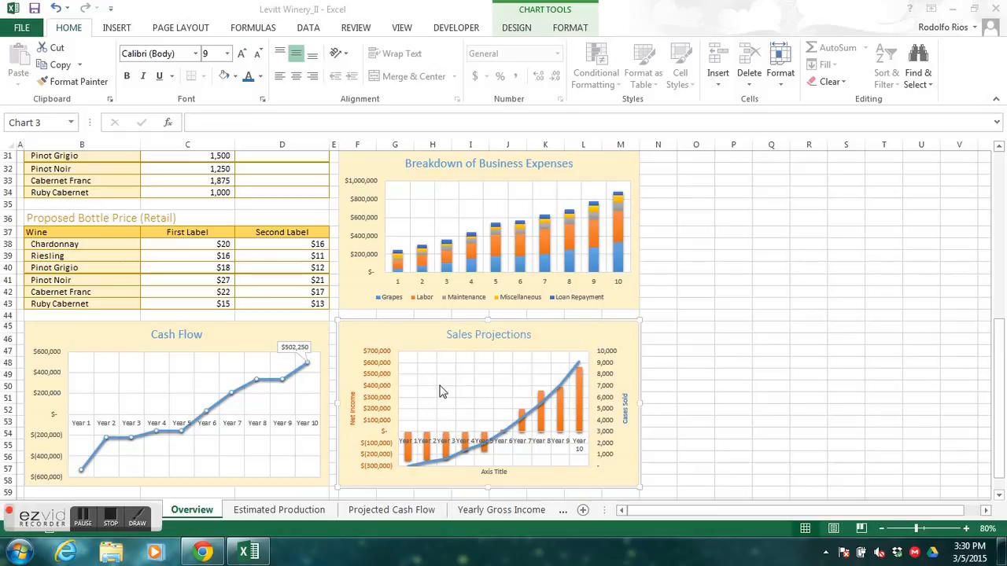
- Rotate the Cases Sold axis title text down and apply the same darker blue to the secondary vertical axis labels
left_click(340, 59)
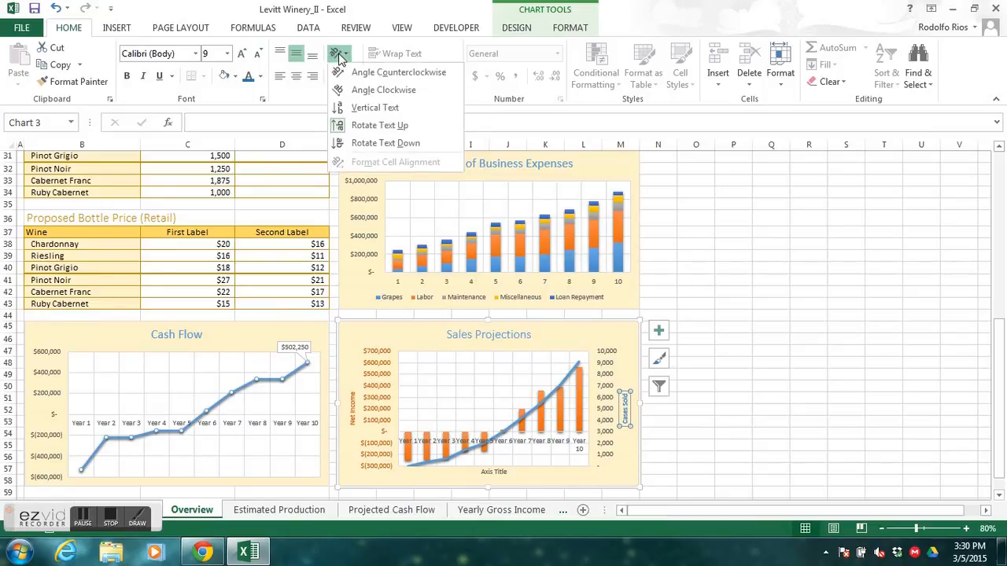
left_click(378, 141)
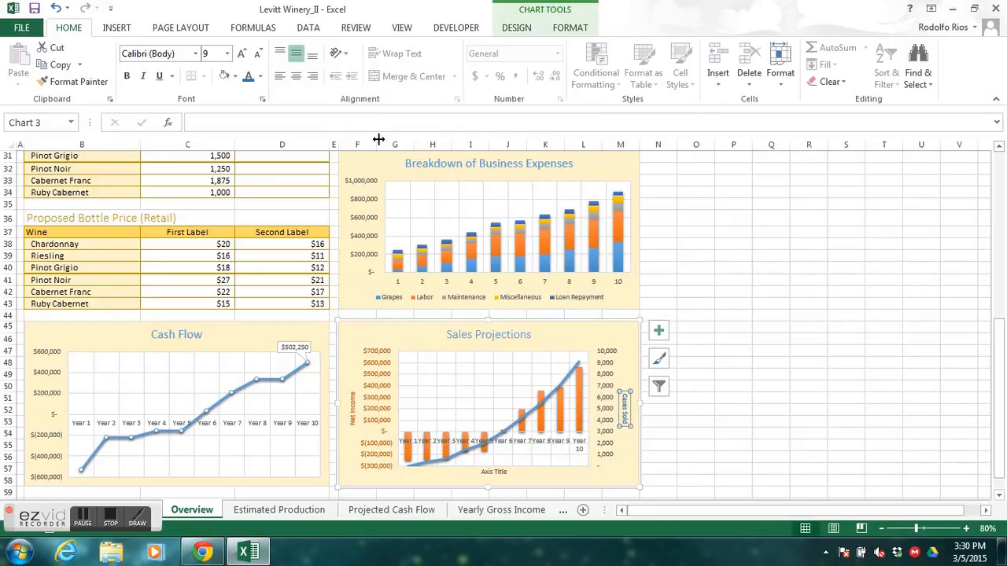
left_click(609, 410)
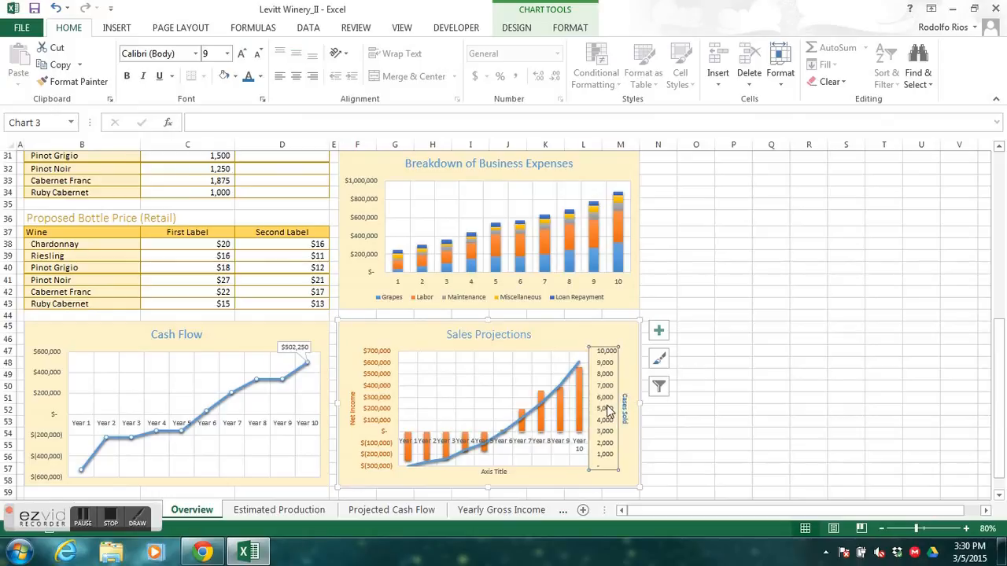
left_click(114, 515)
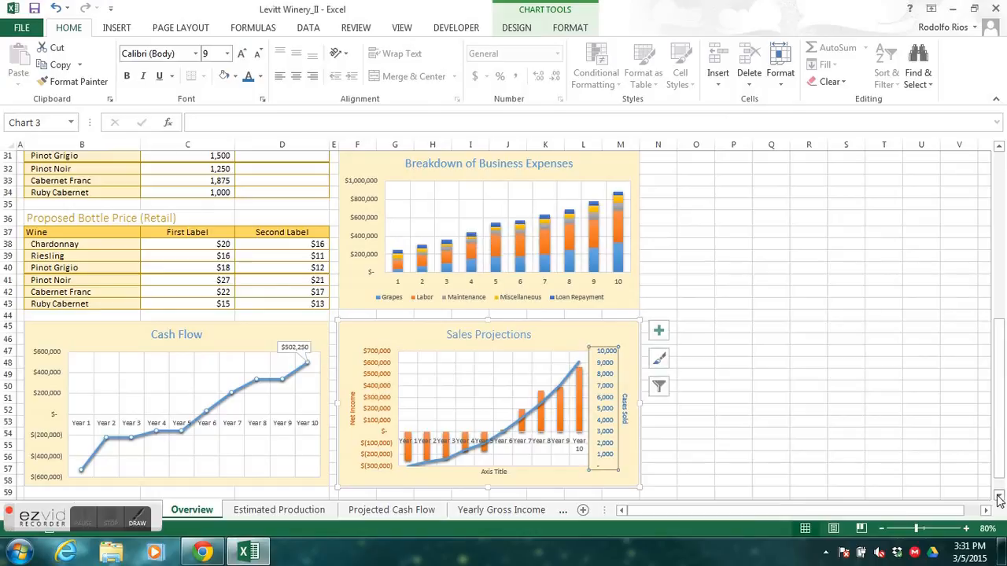
- Set the minimum bound of the Sales Projections chart's secondary vertical axis to -4000
left_click(966, 529)
left_click(966, 529)
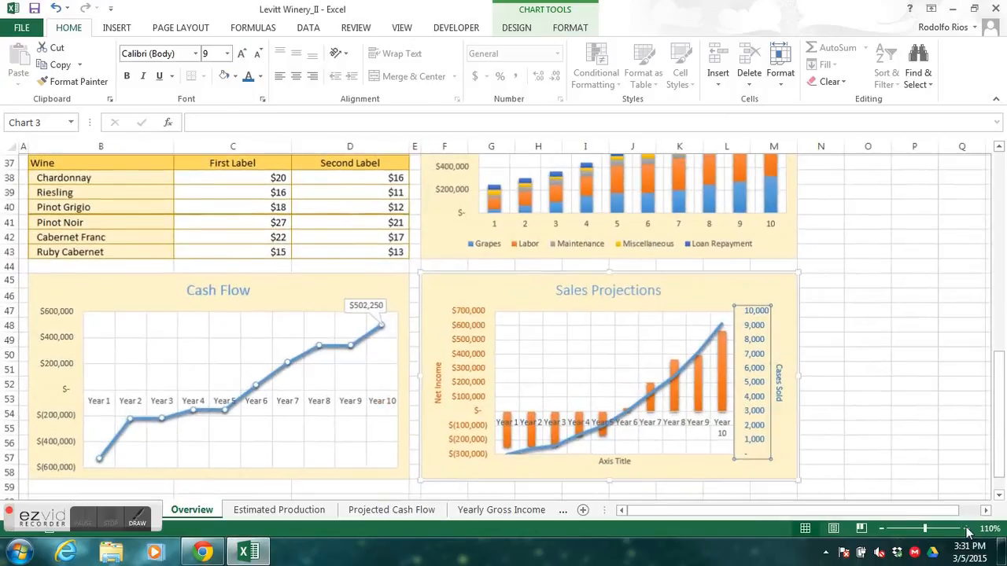
left_click(966, 528)
left_click(966, 529)
left_click_drag(997, 370, 990, 480)
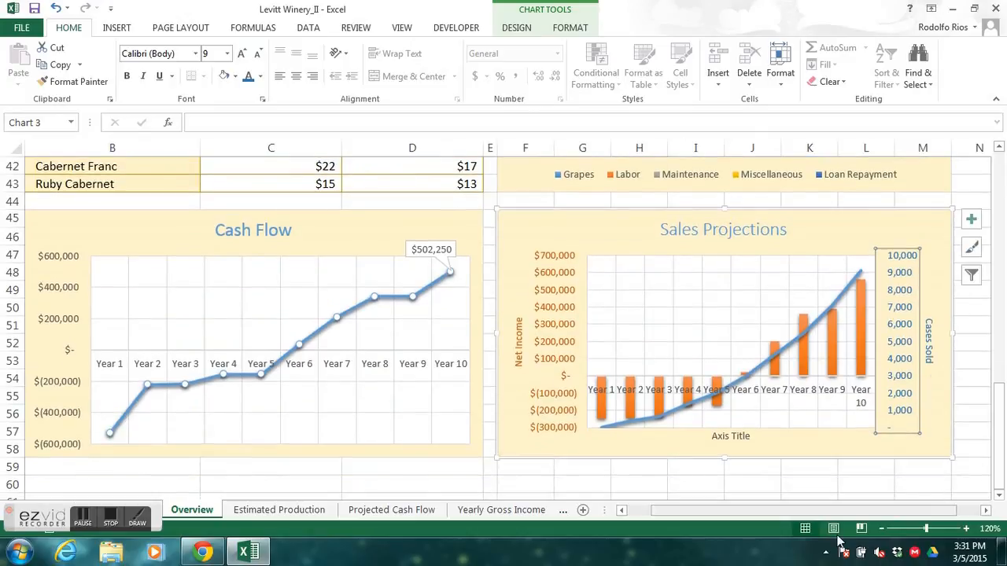
left_click(987, 512)
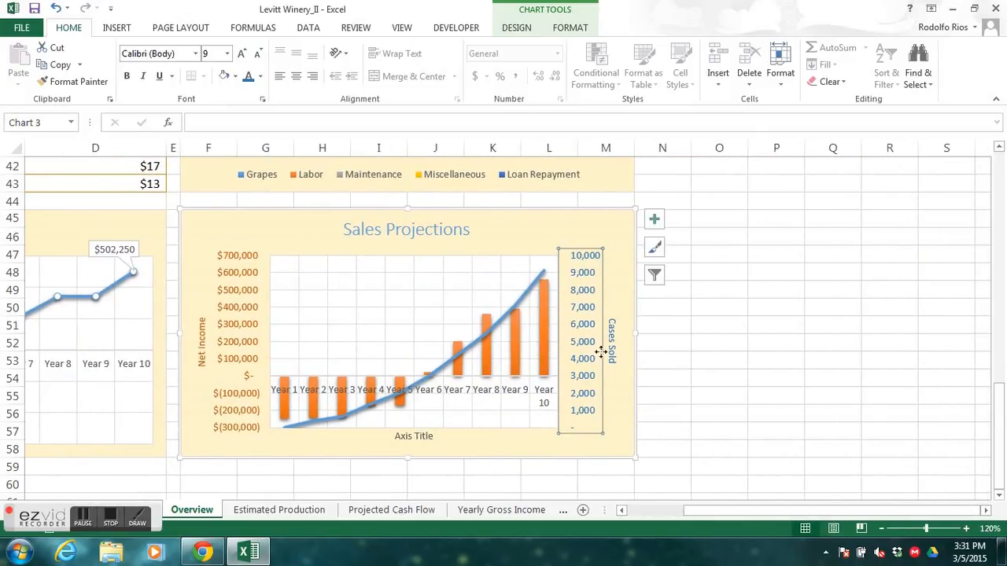
double_click(579, 327)
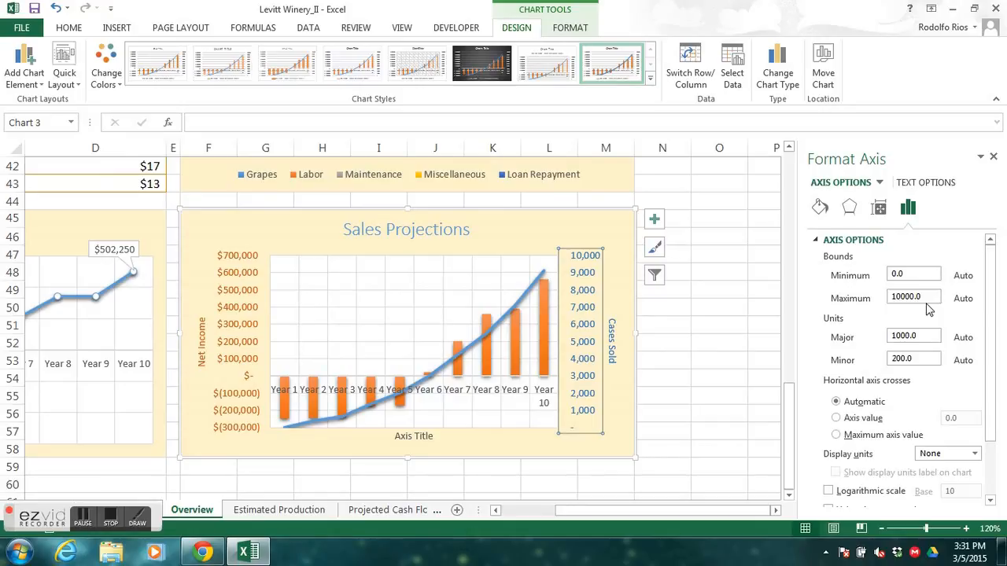
left_click_drag(919, 274, 867, 277)
type("-4000")
key("Return")
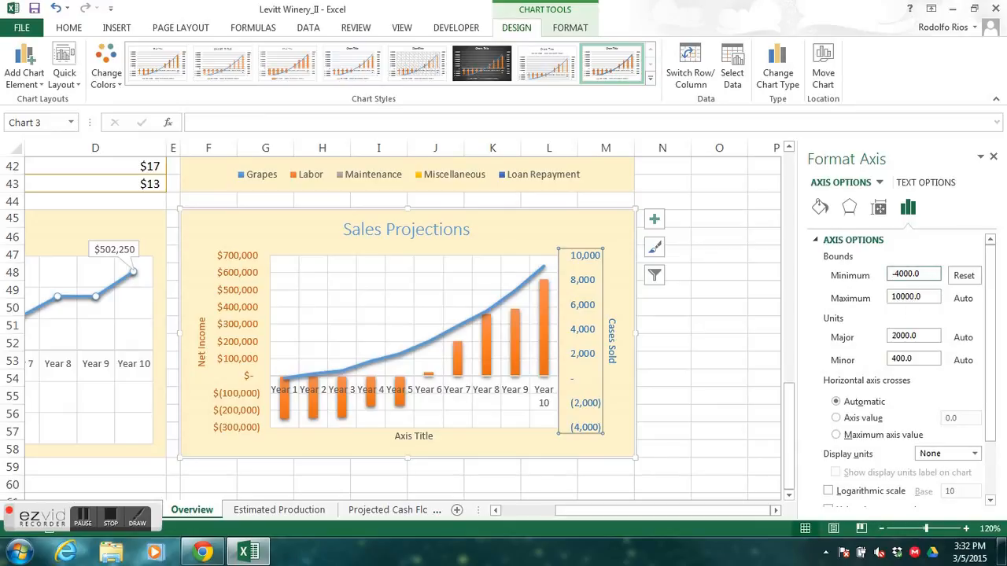
key("alt+Tab")
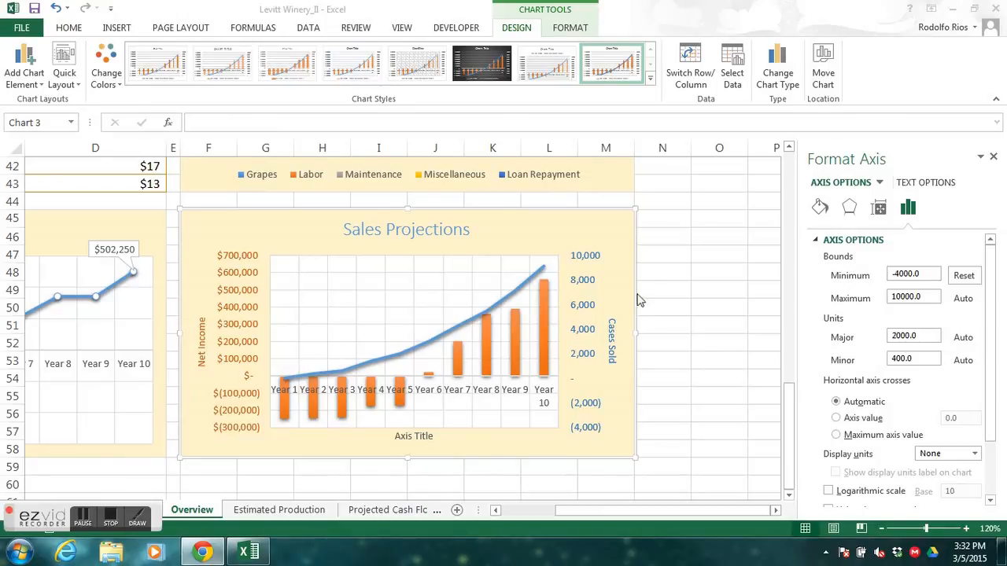
left_click(994, 158)
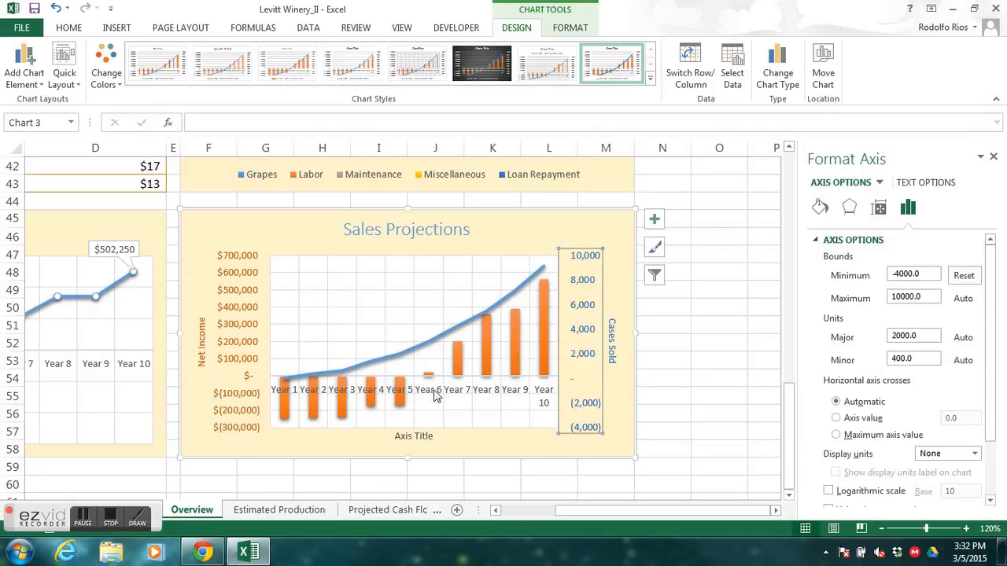
left_click(993, 158)
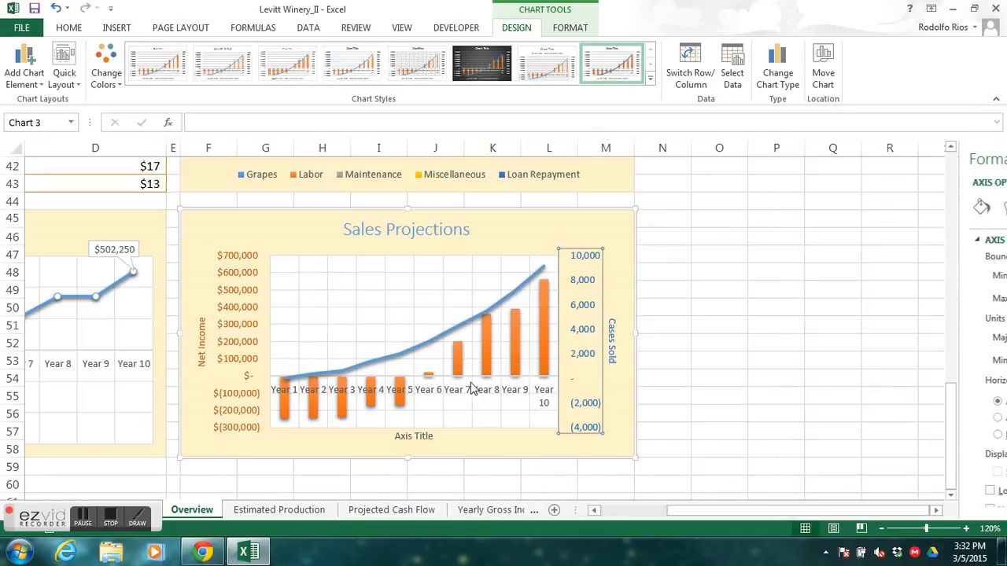
- Undo the secondary axis minimum bound change and redo it to compare the two chart scales
left_click(55, 8)
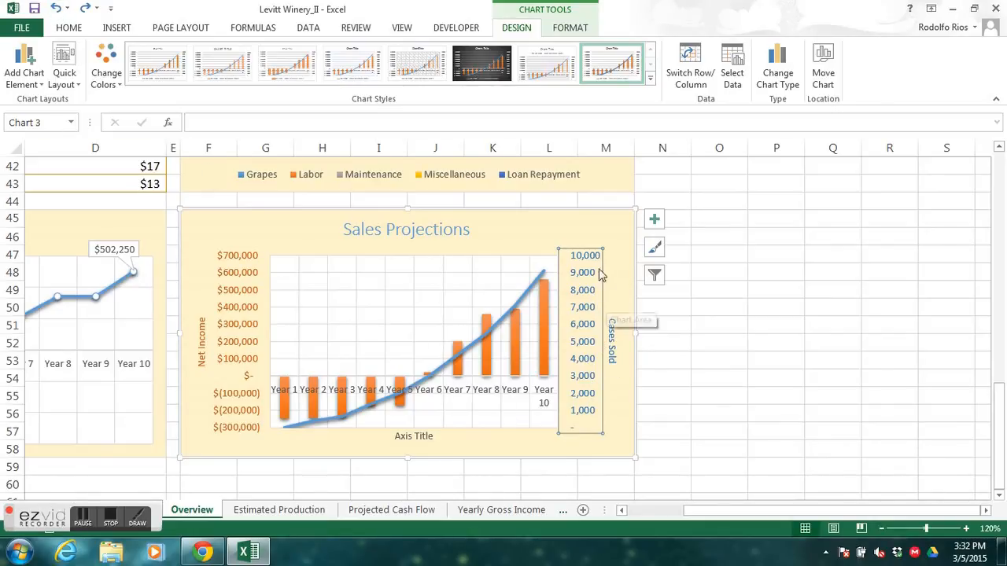
left_click(85, 8)
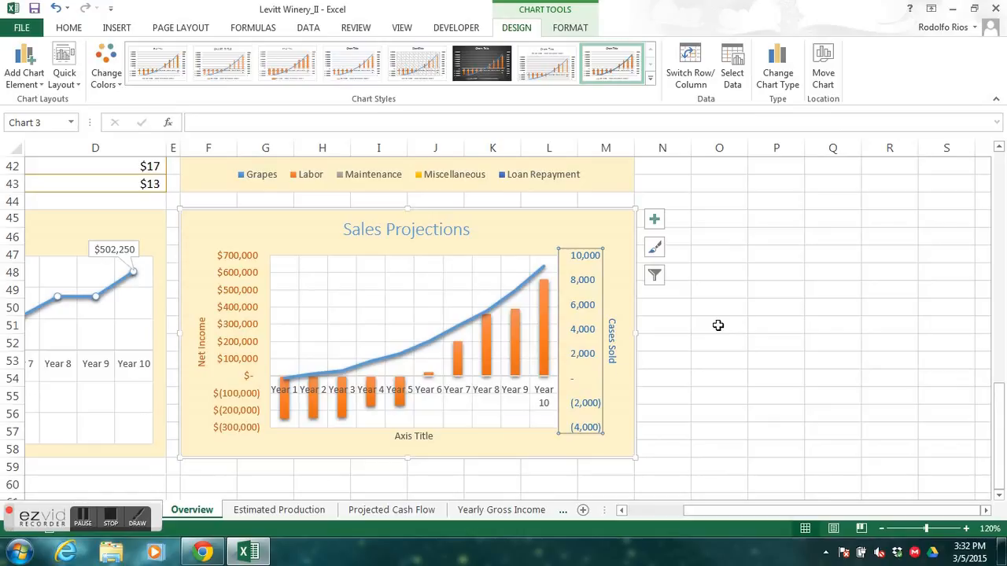
left_click(114, 517)
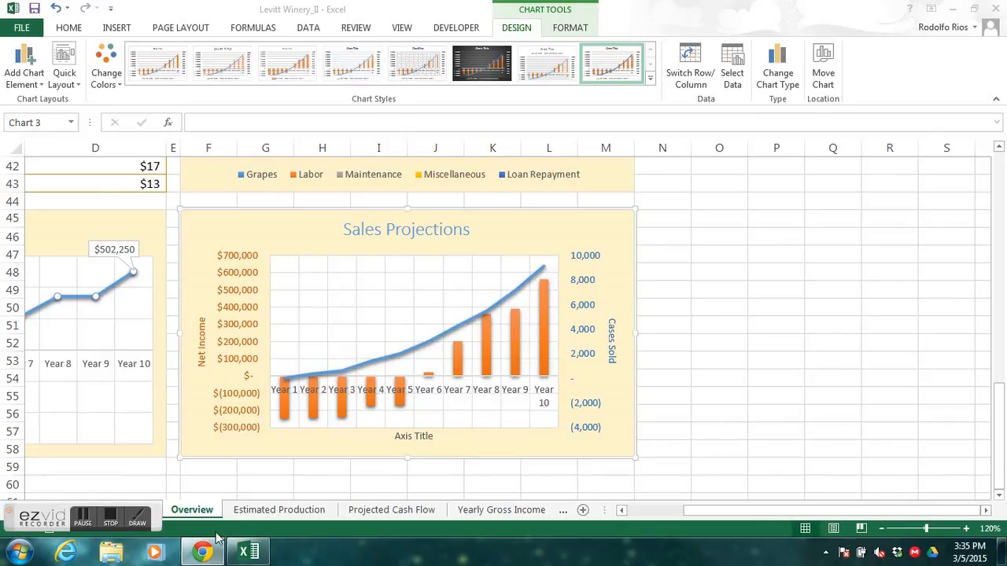
left_click(115, 519)
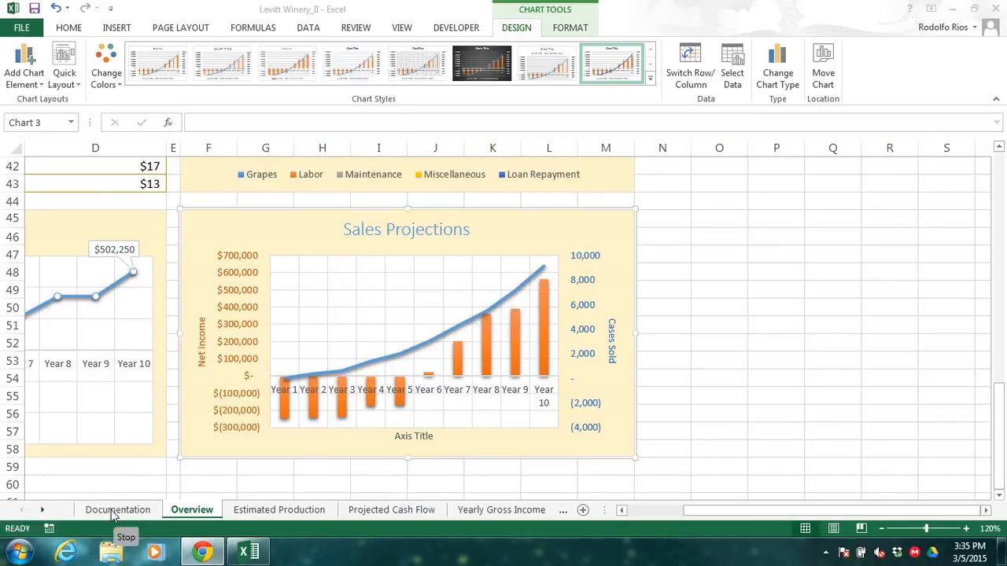